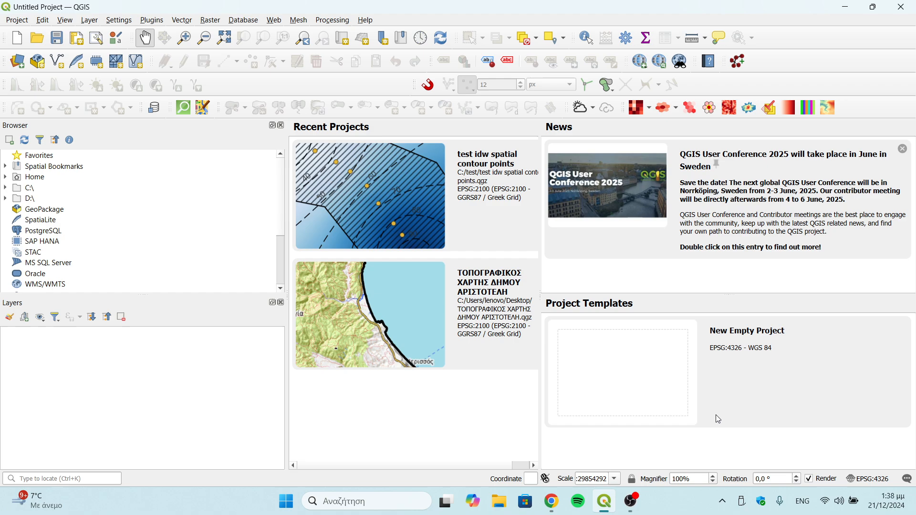
- Create a new empty project and expand the XYZ Tiles connections in the data source browser
double_click(630, 389)
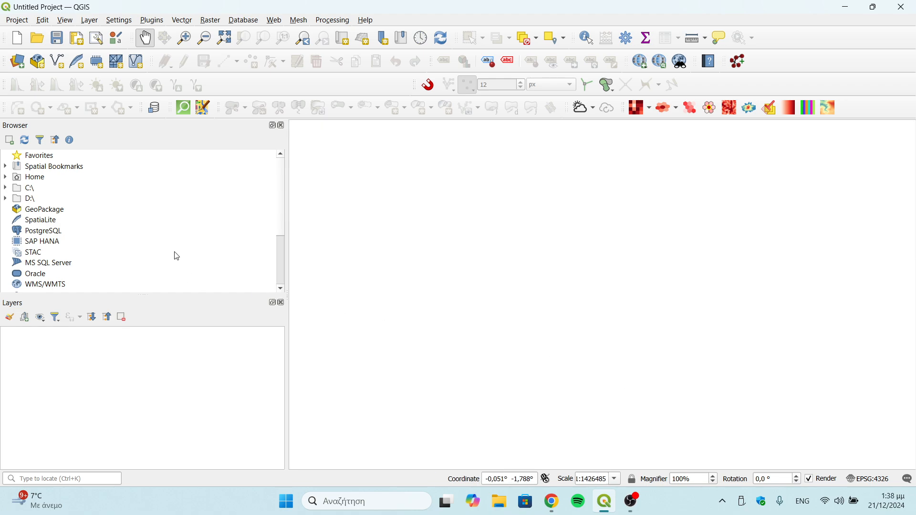
scroll(177, 257, down, 2)
scroll(162, 261, down, 1)
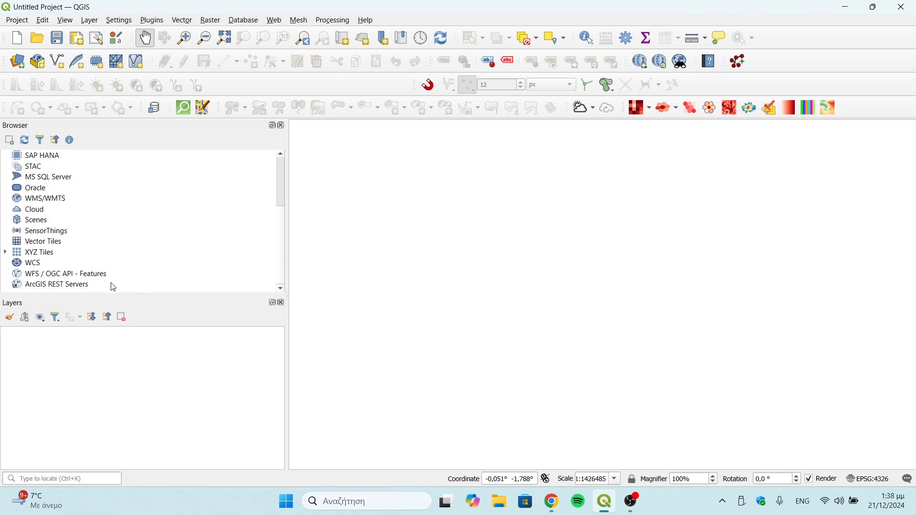
double_click(47, 255)
scroll(65, 246, down, 1)
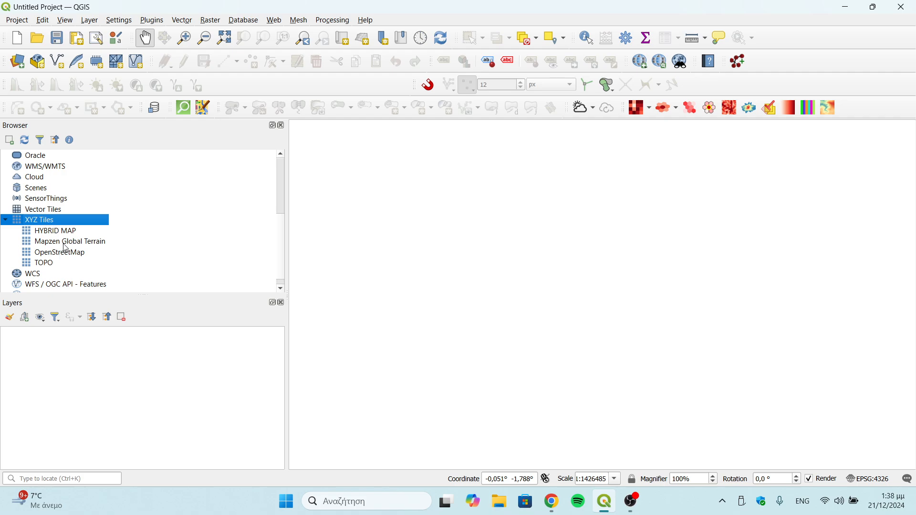
click(67, 241)
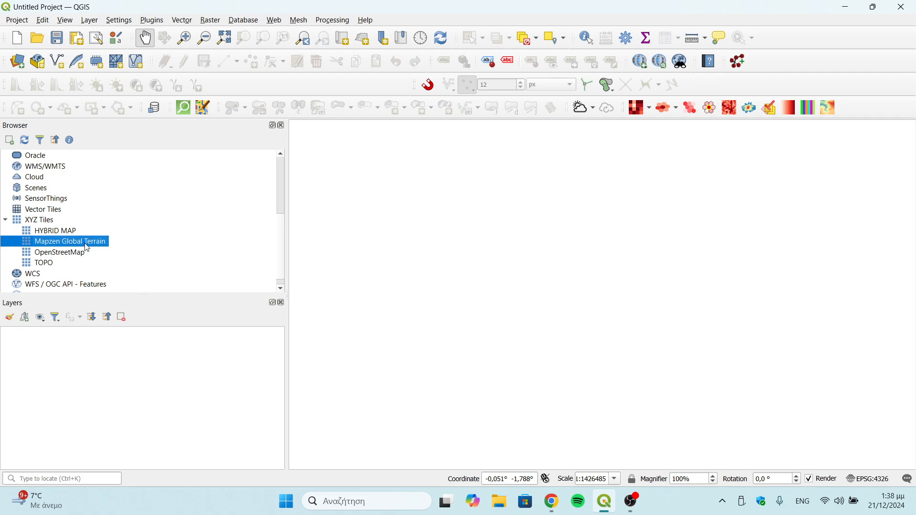
click(72, 254)
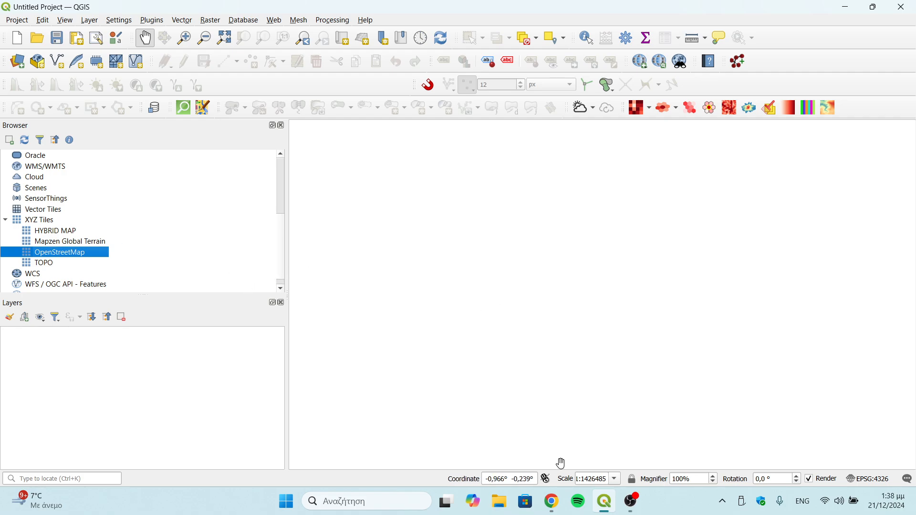
- Switch to Chrome and open the Hatari Labs article on adding a Google Map layer from the "xyz google maps" search results
click(557, 507)
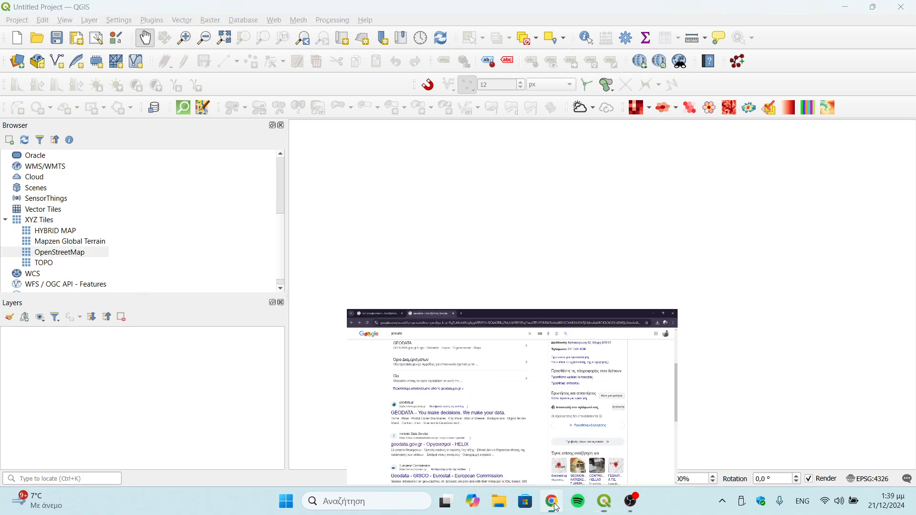
click(132, 4)
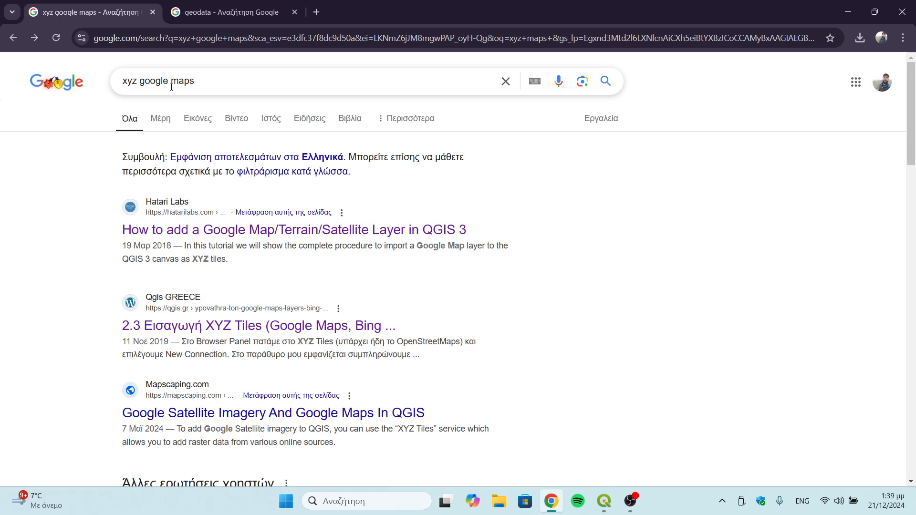
scroll(250, 310, down, 5)
scroll(250, 310, up, 5)
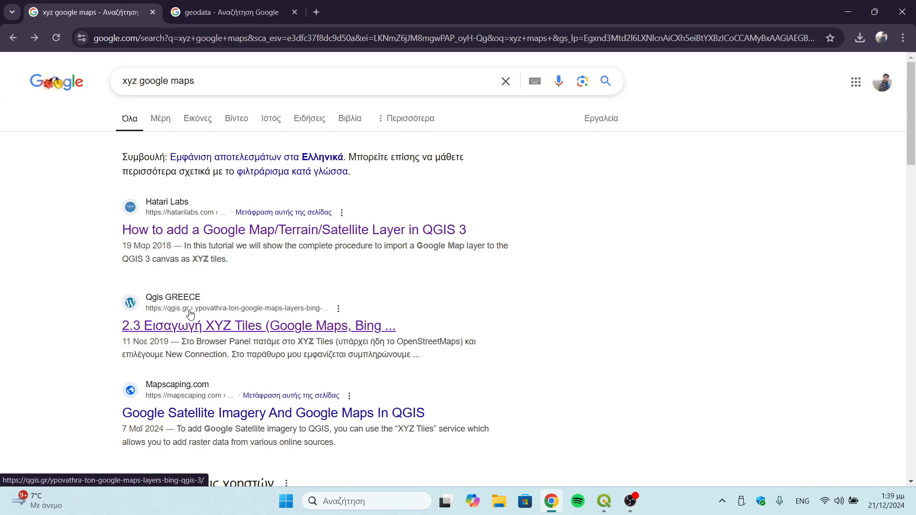
scroll(253, 398, down, 5)
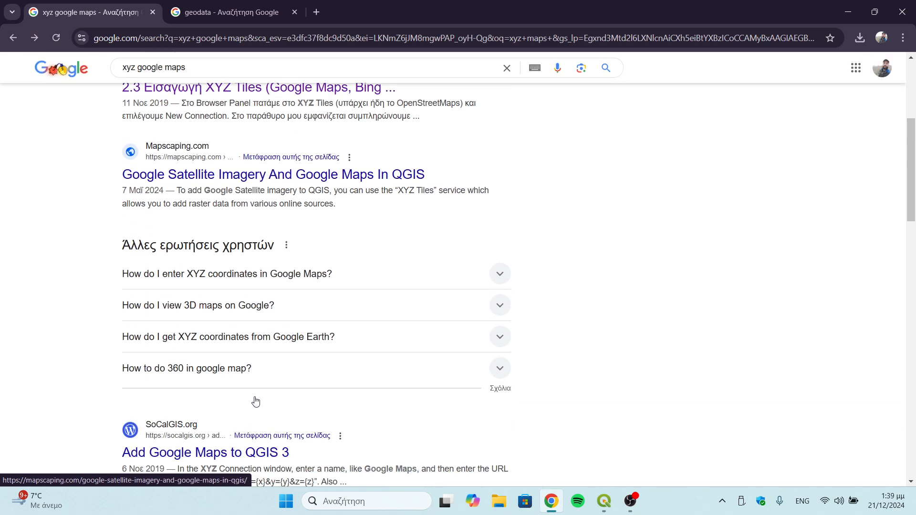
scroll(256, 401, down, 3)
scroll(257, 401, up, 7)
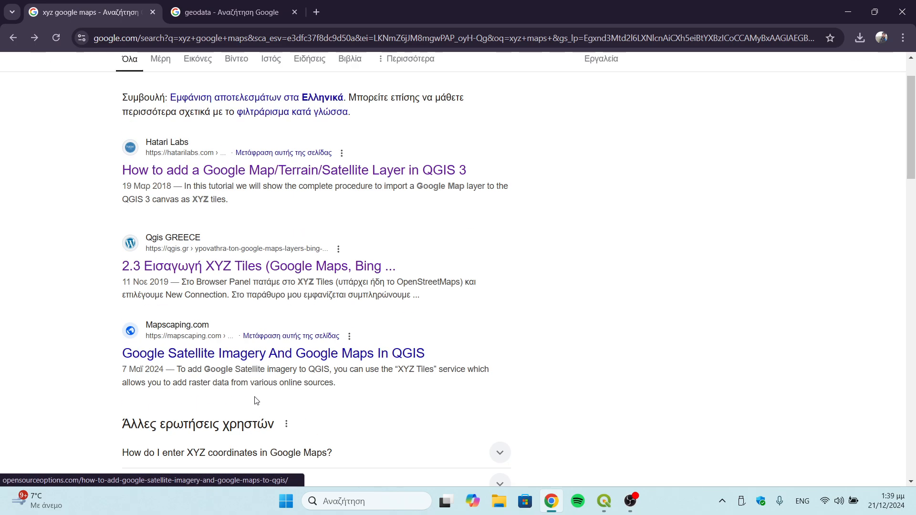
click(219, 230)
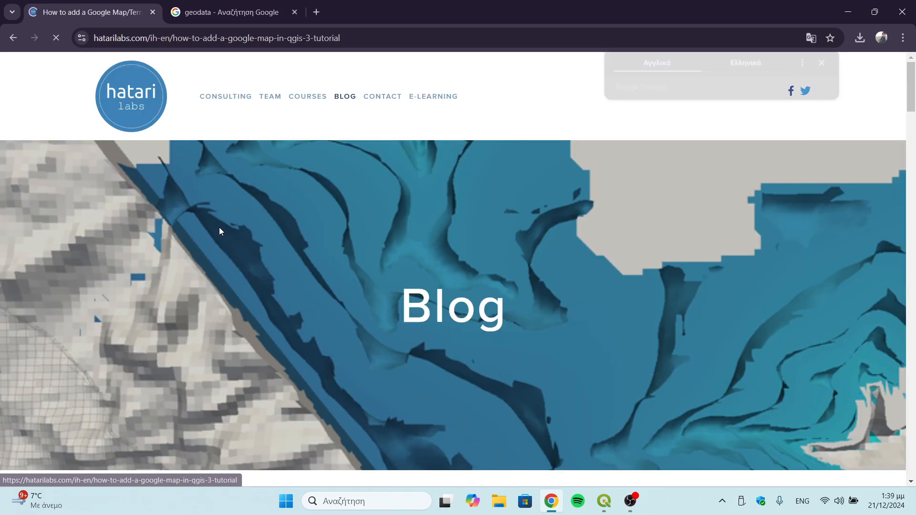
- Copy the Altered roadmap tile URL from the article's list of available Google Maps layers
scroll(279, 289, down, 20)
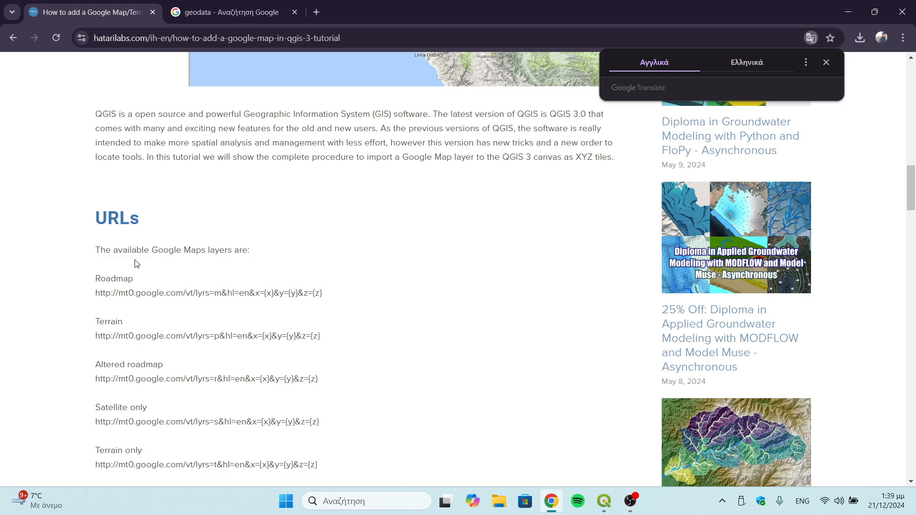
scroll(135, 262, down, 1)
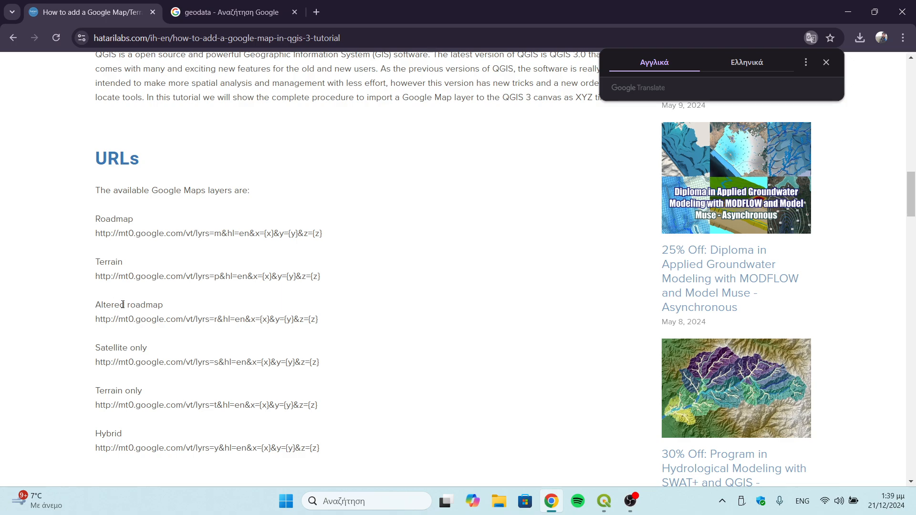
drag(92, 320, 331, 324)
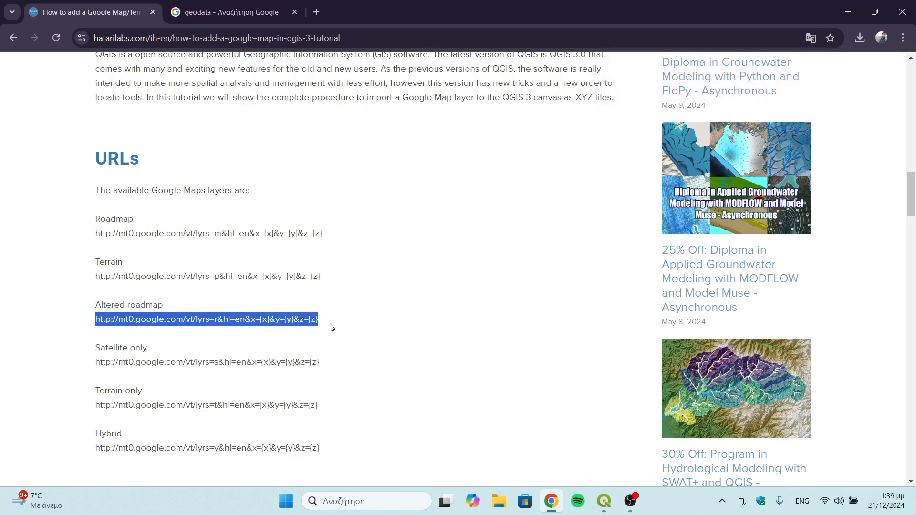
right_click(269, 320)
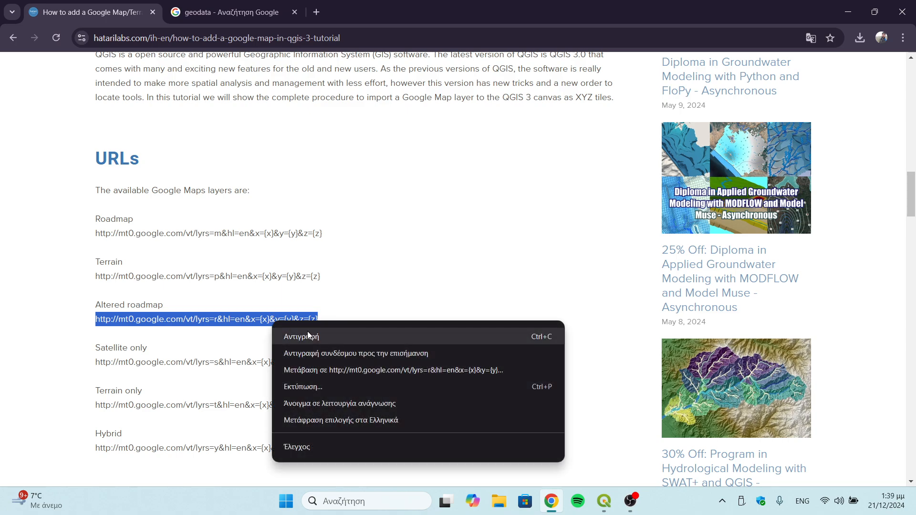
click(320, 341)
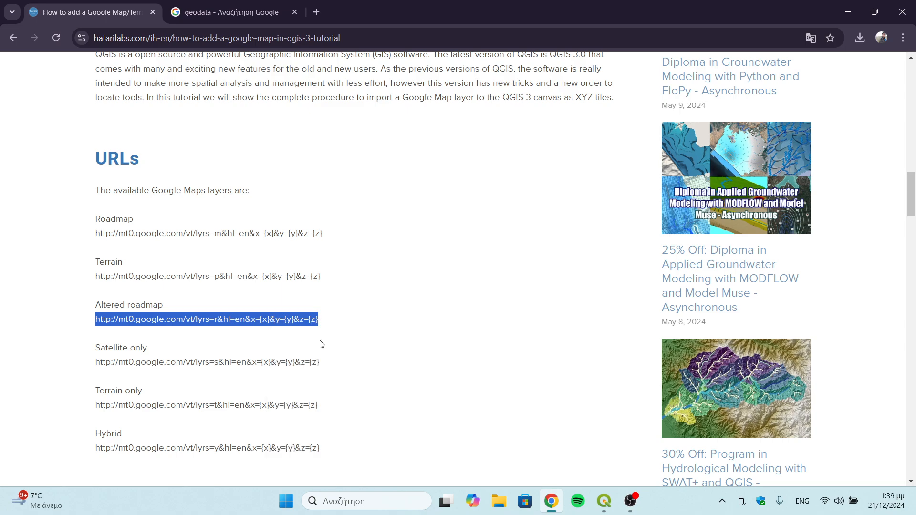
- Switch to QGIS, create an XYZ tile connection named ROAD MAP using the copied URL, and add it to the project as a layer
click(611, 503)
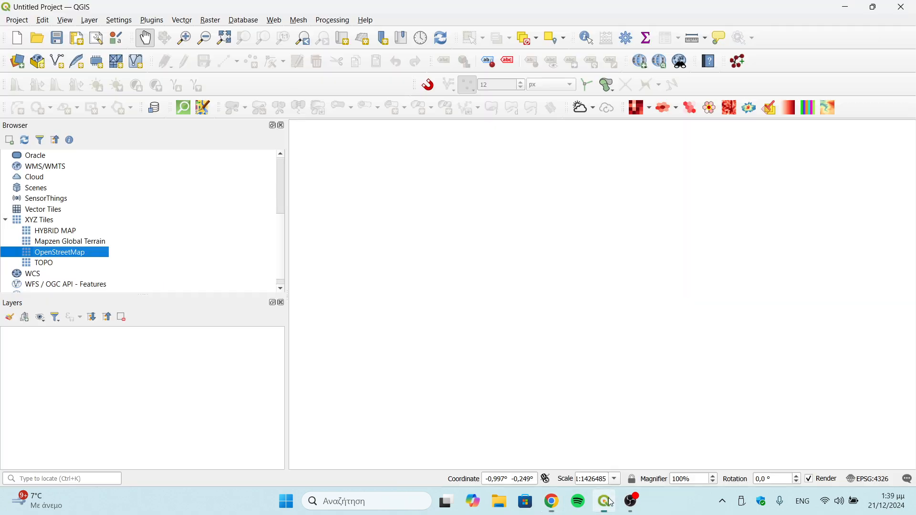
click(42, 223)
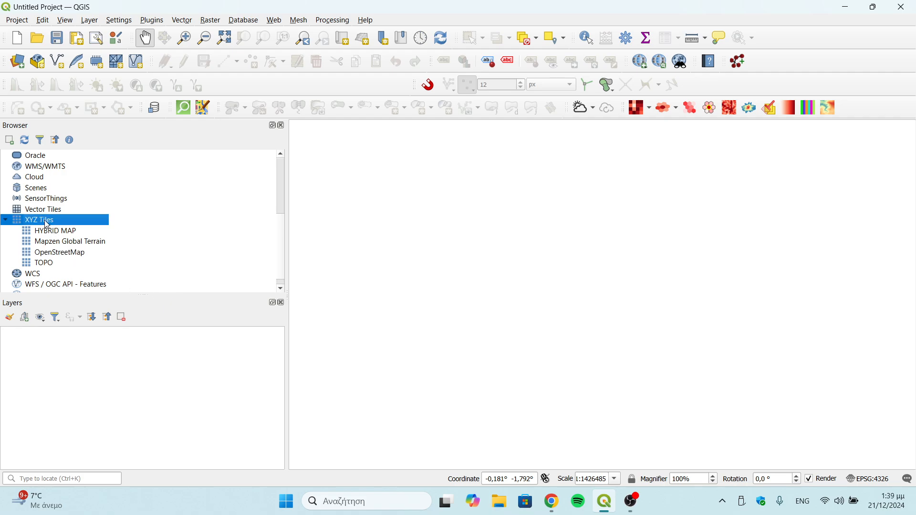
right_click(47, 225)
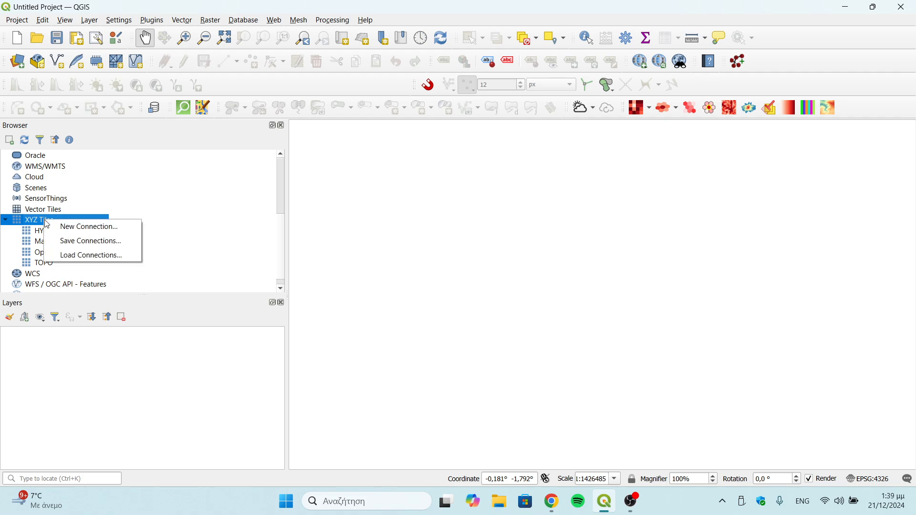
click(104, 235)
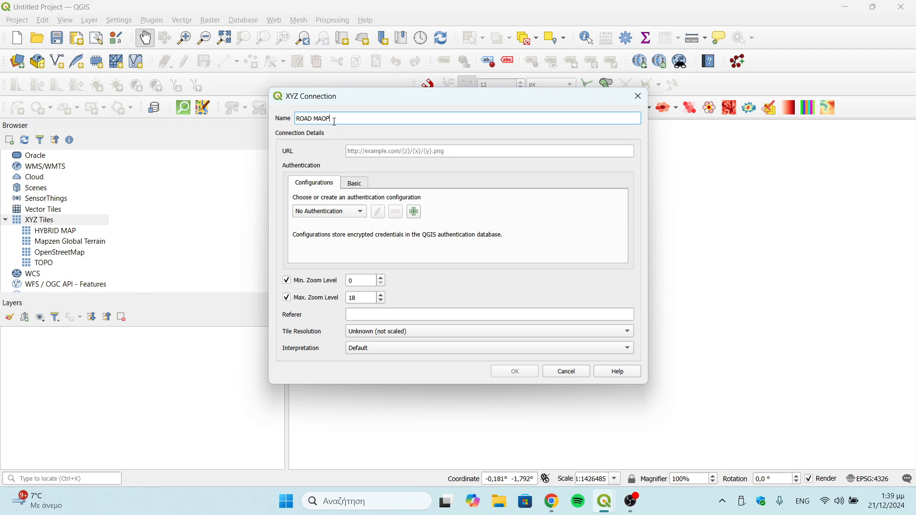
click(405, 150)
right_click(398, 151)
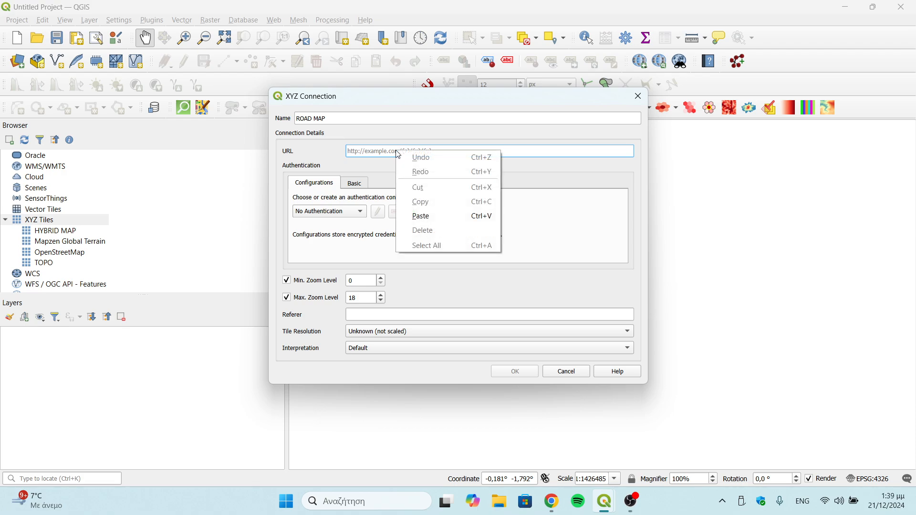
click(431, 216)
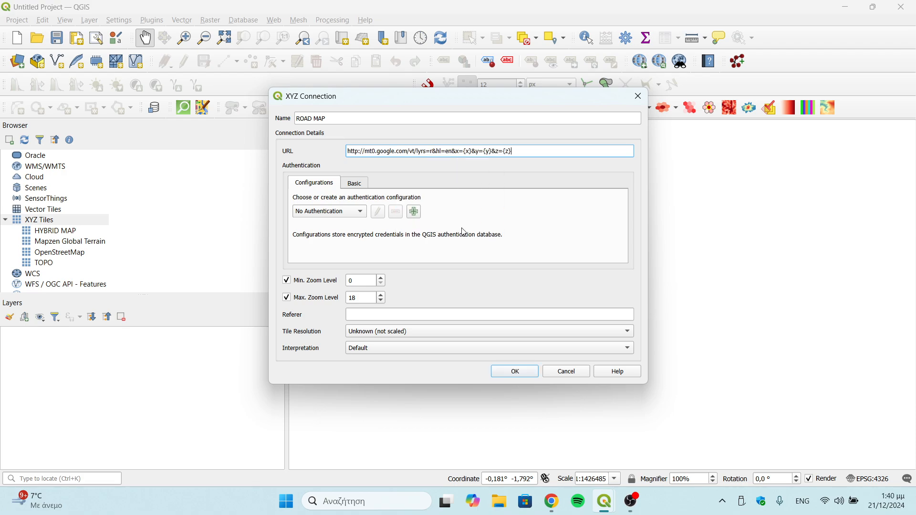
click(515, 372)
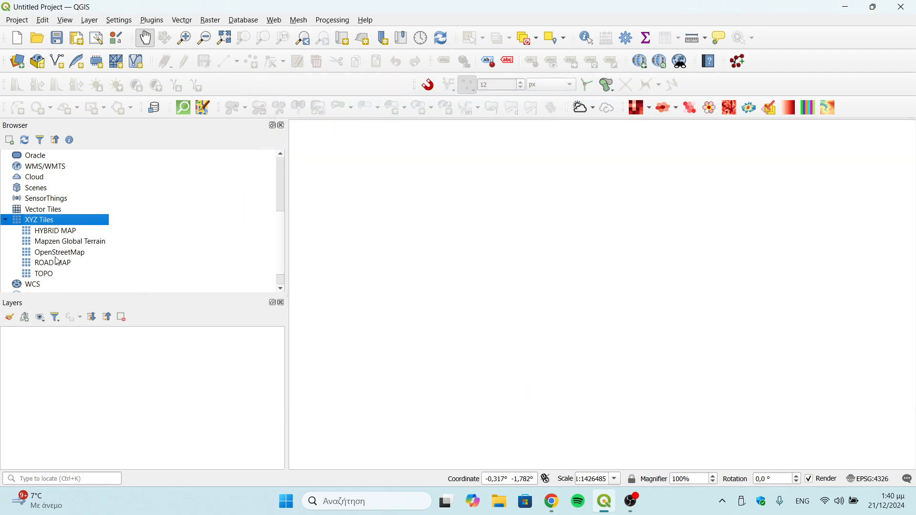
click(54, 265)
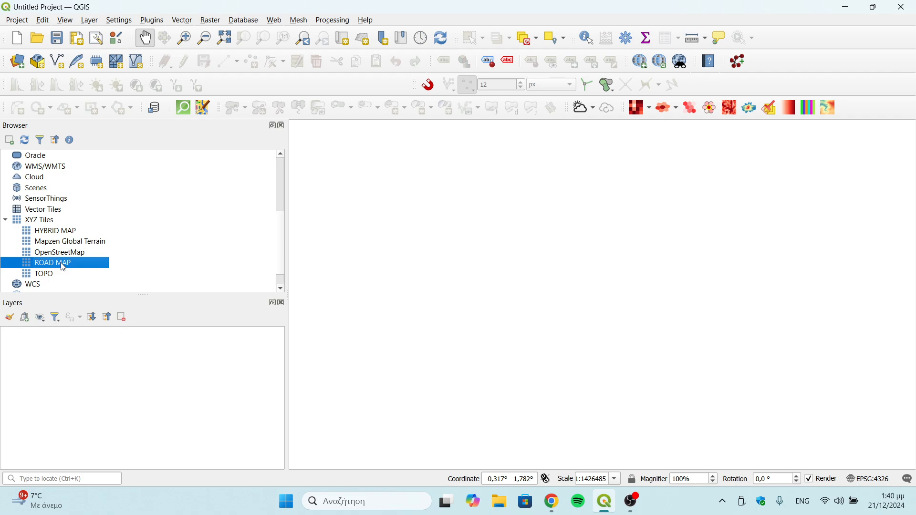
drag(62, 265, 61, 370)
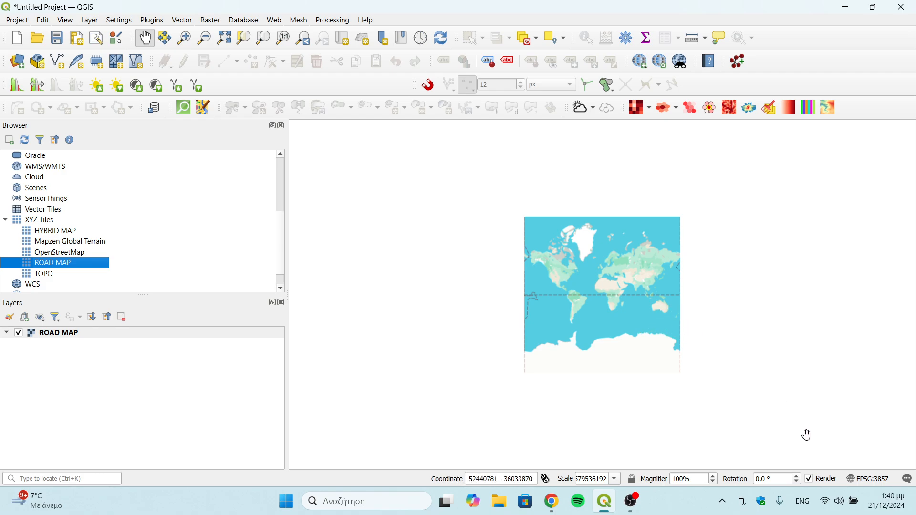
- Set the project coordinate reference system to EPSG:2100 - GGRS87 / Greek Grid
click(868, 478)
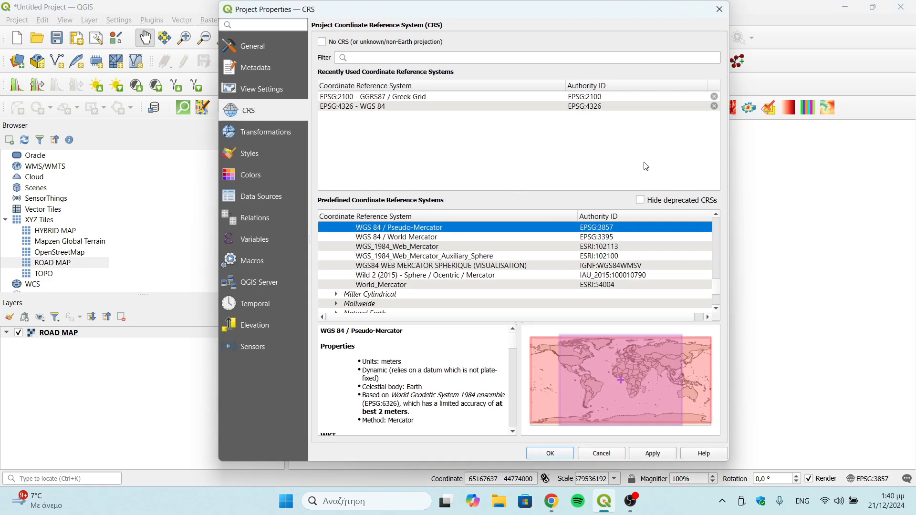
click(598, 98)
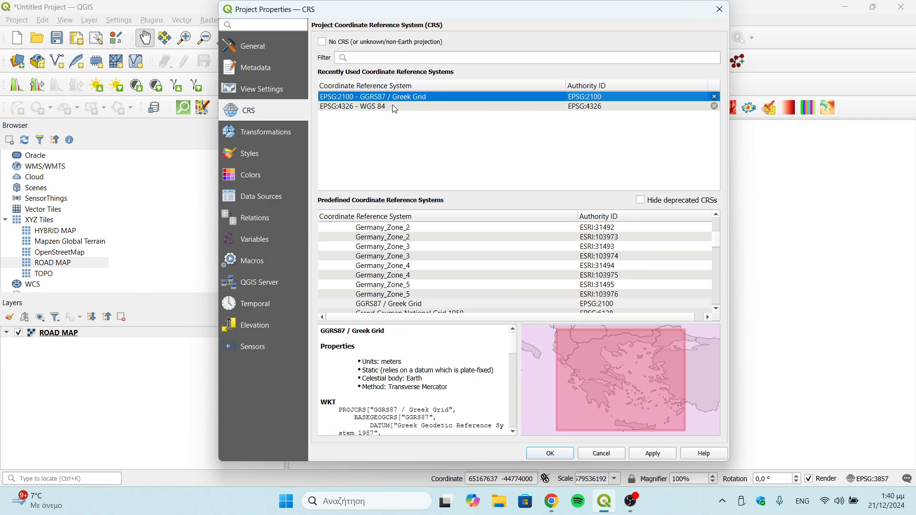
click(658, 460)
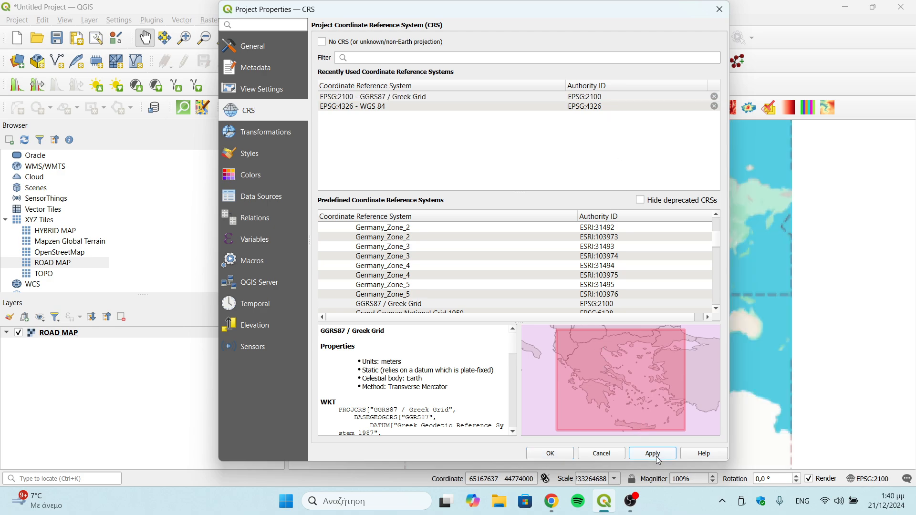
click(550, 454)
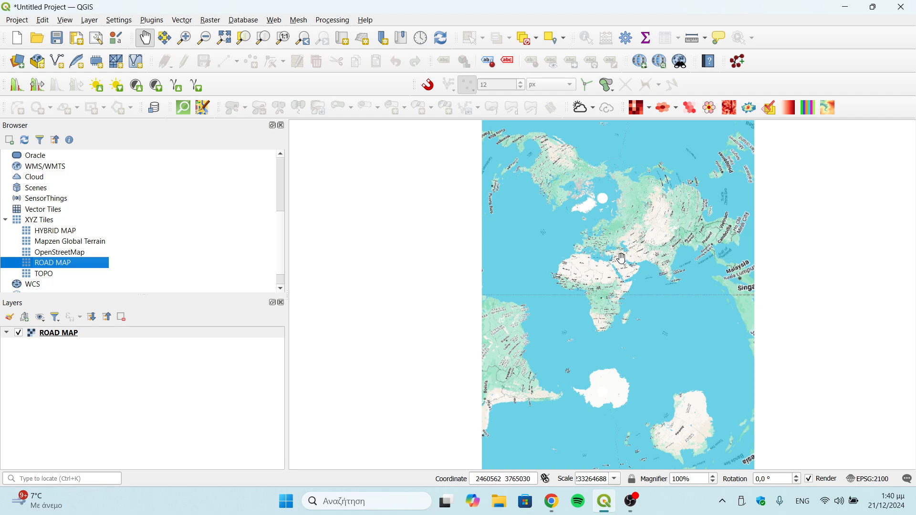
- Examine the ROAD MAP layer over Greece, closing in on Athens and the area east of it around Spata
scroll(612, 257, up, 1)
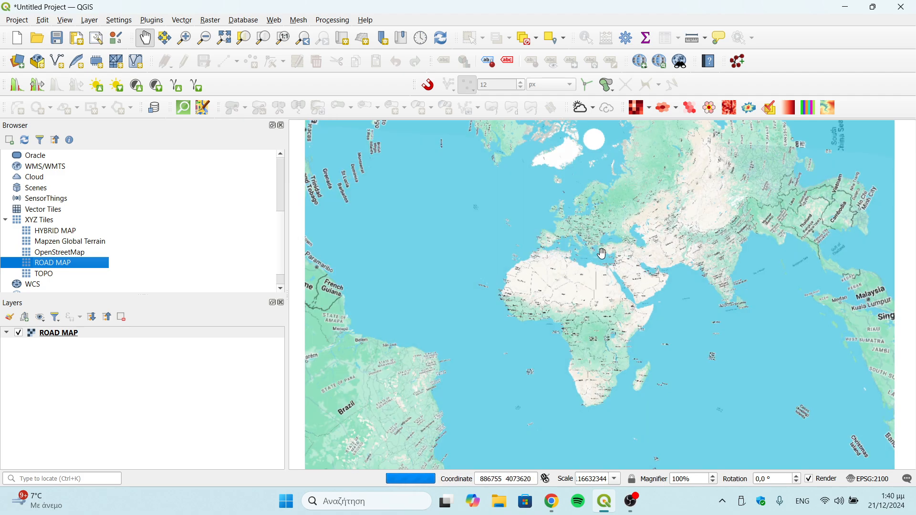
drag(620, 254, 562, 316)
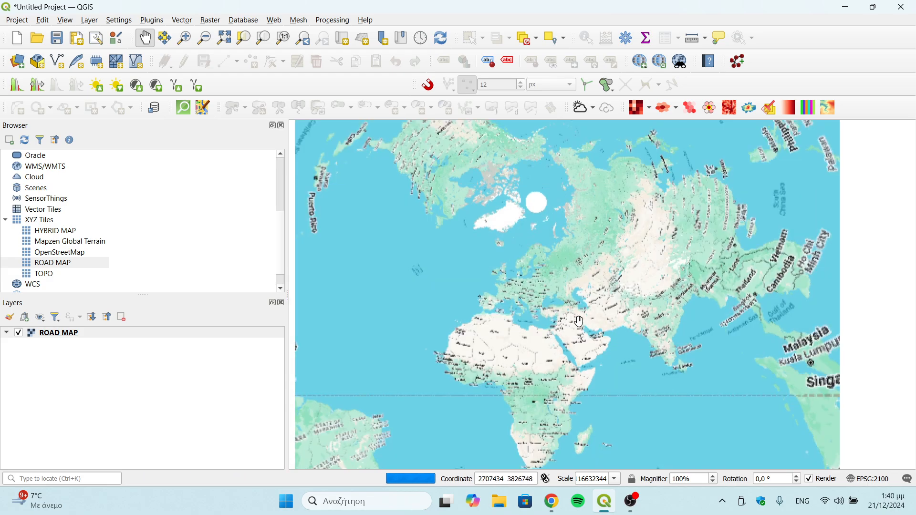
scroll(557, 318, up, 1)
scroll(556, 320, up, 2)
drag(510, 301, 530, 242)
scroll(460, 294, up, 3)
scroll(530, 242, up, 1)
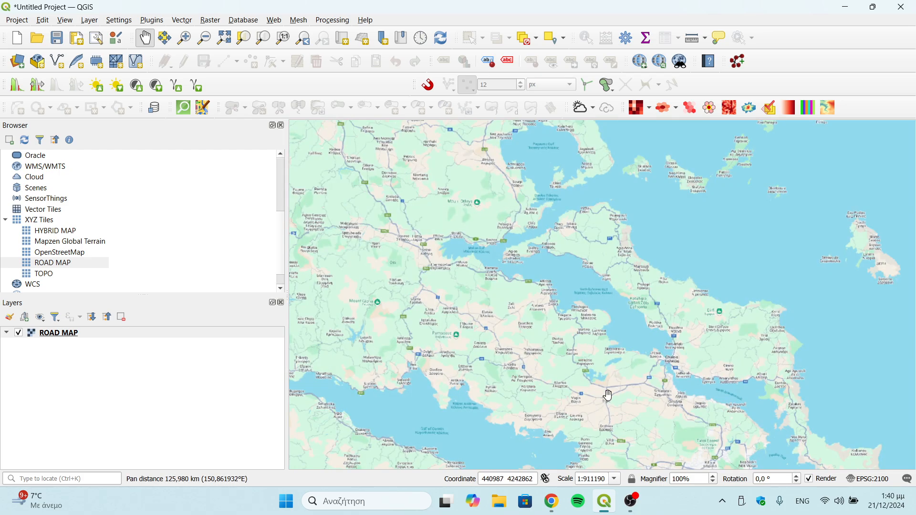
drag(686, 411, 668, 348)
scroll(603, 340, up, 2)
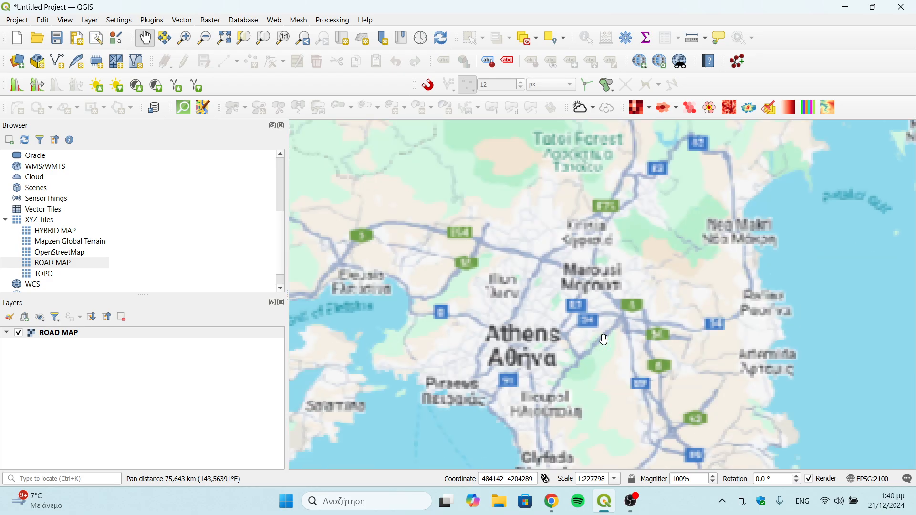
scroll(605, 340, up, 2)
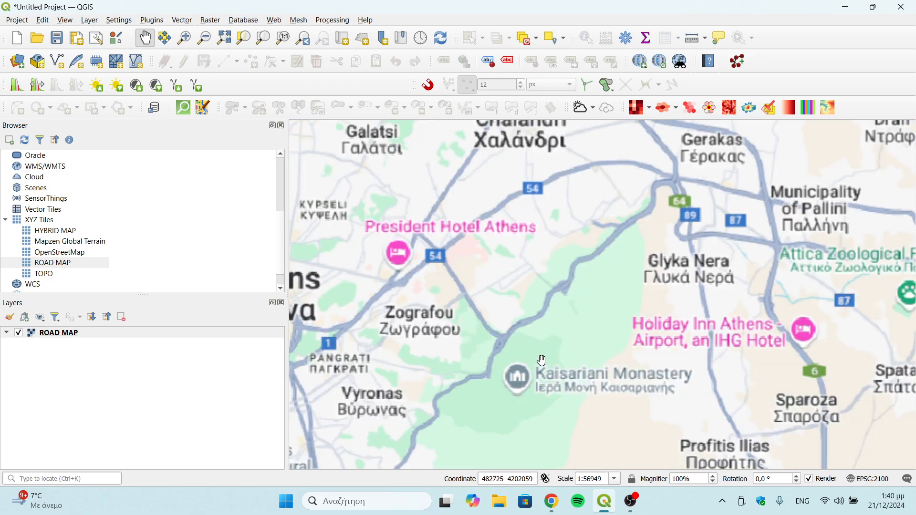
drag(739, 351, 359, 247)
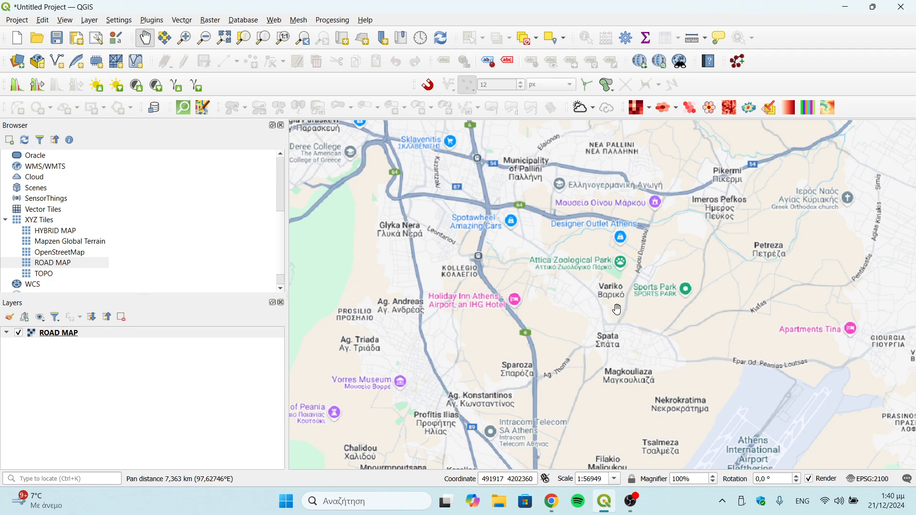
- Examine the ROAD MAP layer at street level in Spata and at regional scale around Athens
scroll(620, 320, up, 1)
scroll(665, 376, up, 2)
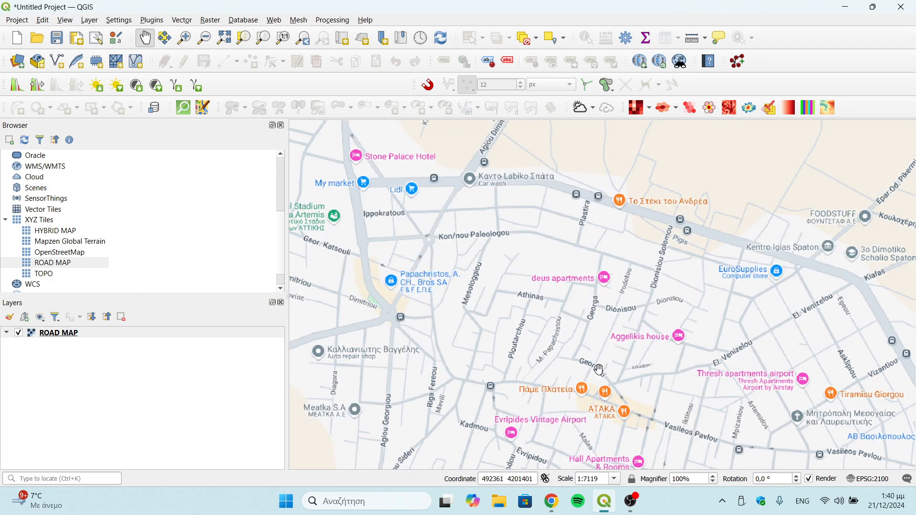
scroll(577, 366, up, 1)
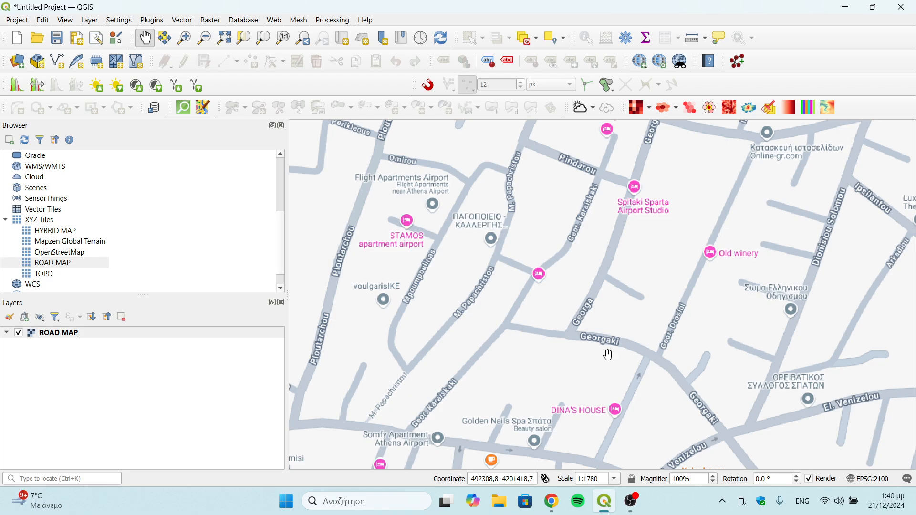
scroll(569, 328, down, 6)
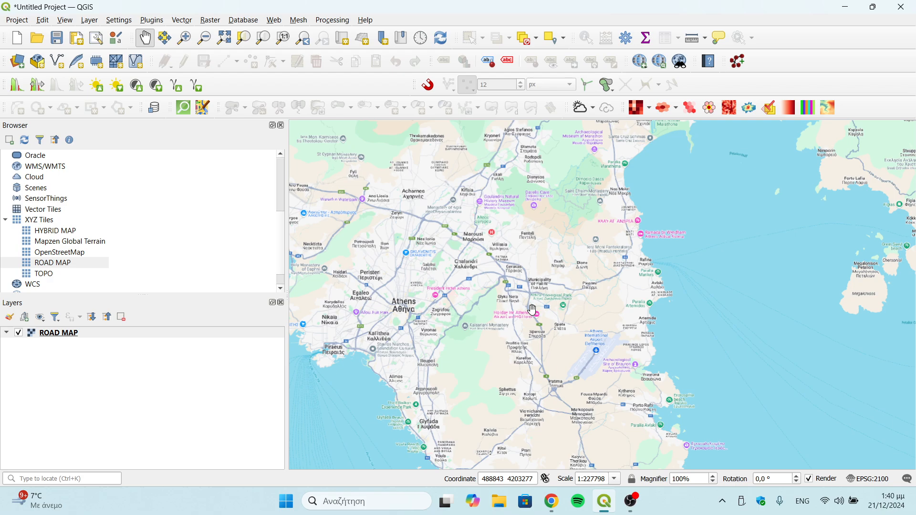
scroll(533, 310, down, 1)
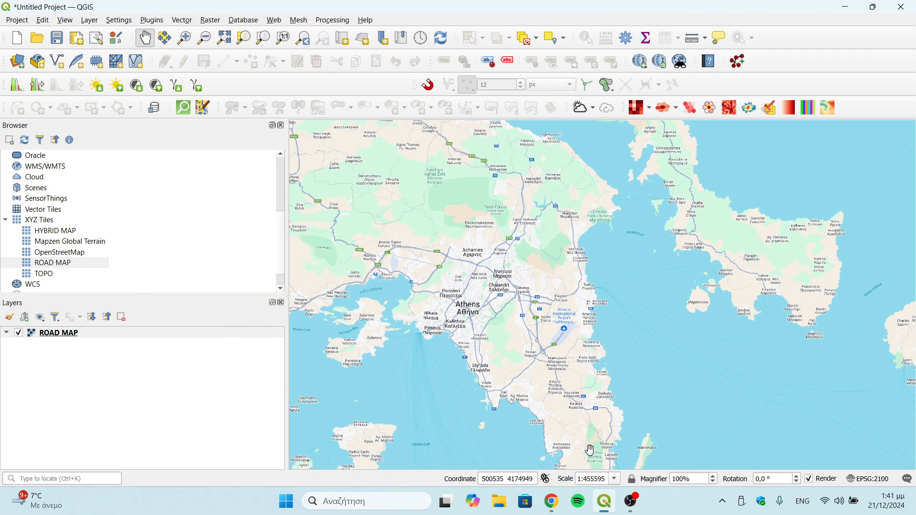
- Switch to Chrome and open the geodata.gov.gr organisation page on HELIX from the geodata search results
mouse_move(551, 501)
click(573, 429)
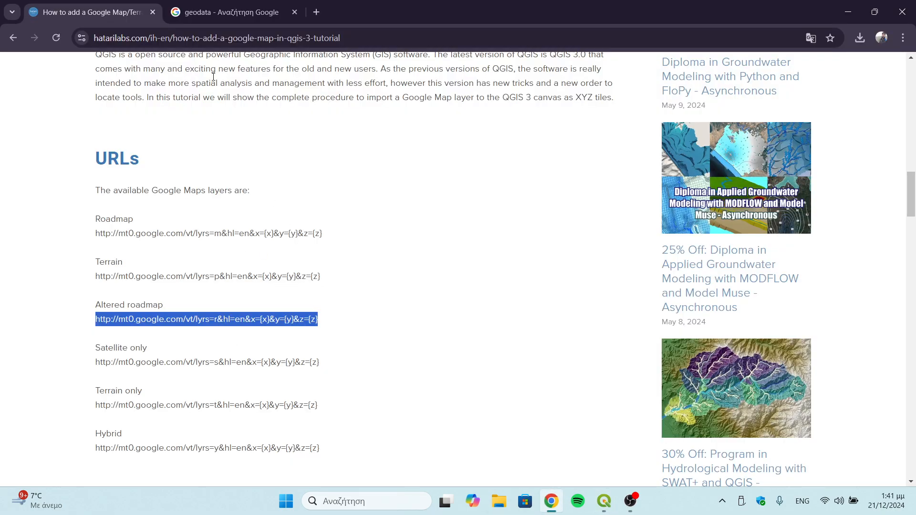
scroll(148, 216, up, 10)
key(ctrl+Tab)
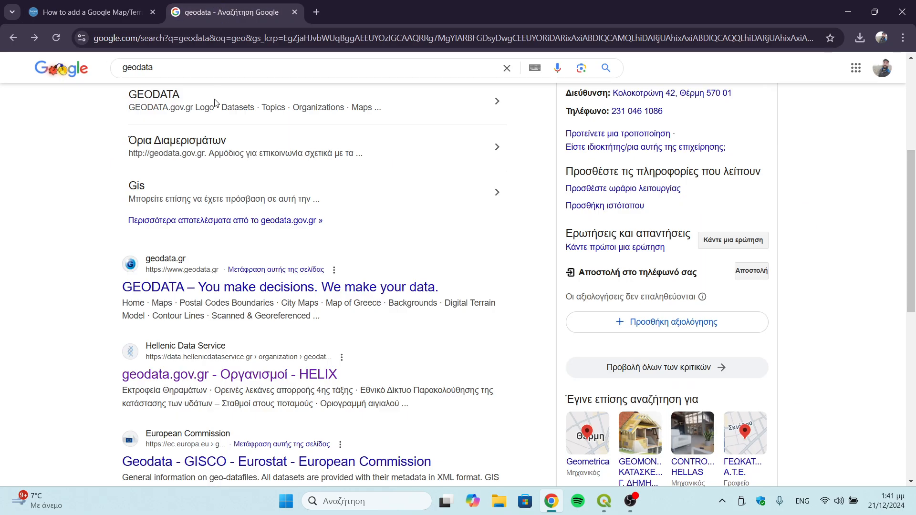
scroll(186, 150, up, 5)
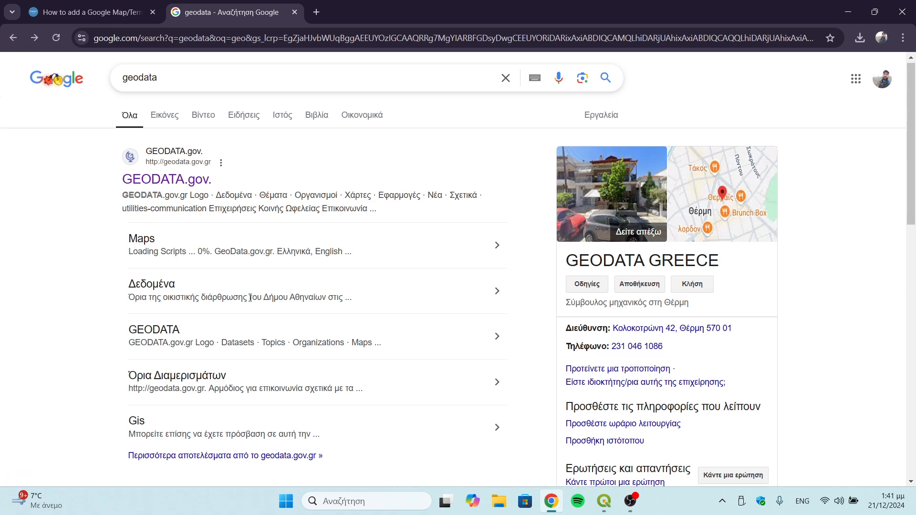
scroll(250, 297, down, 5)
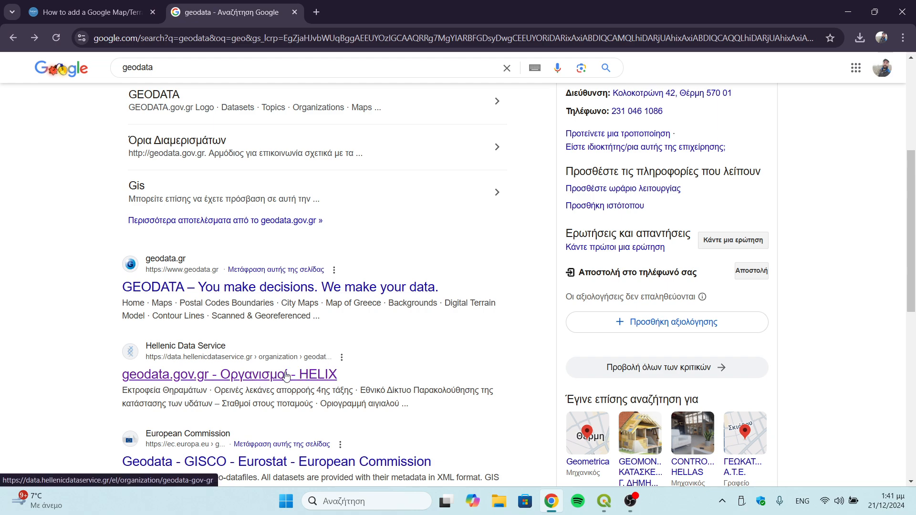
click(286, 375)
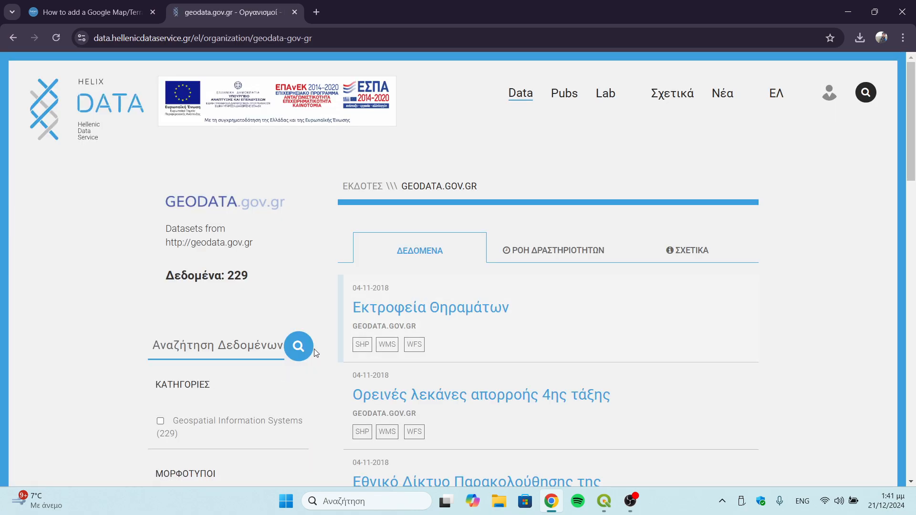
- Filter the geodata.gov.gr datasets by the shp format and look through the filtered list
scroll(475, 299, down, 3)
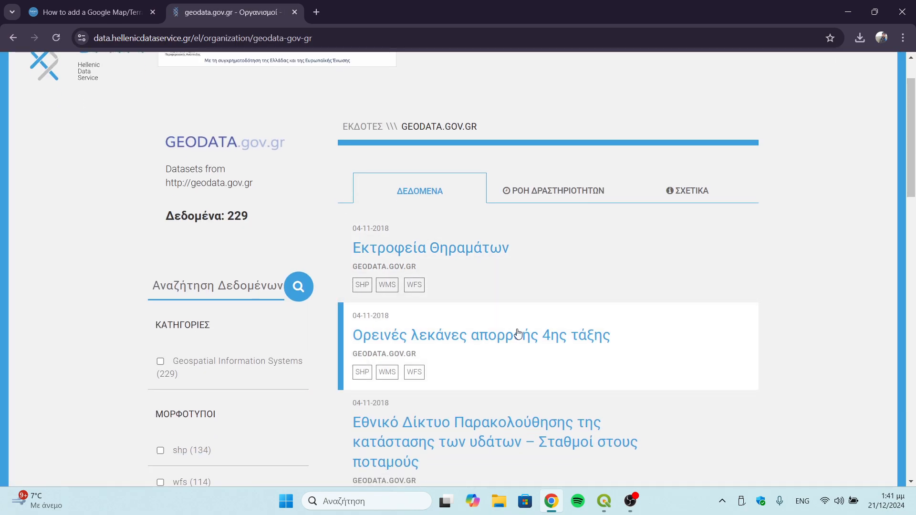
scroll(214, 301, down, 1)
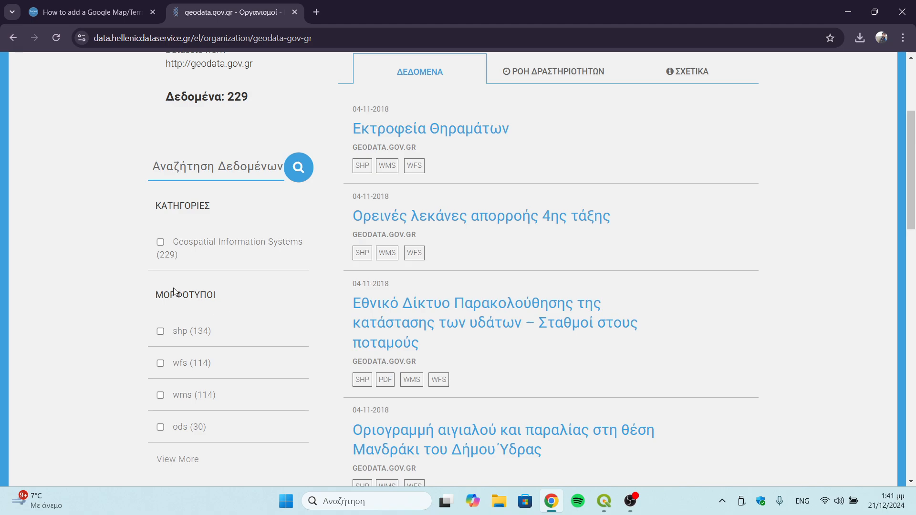
click(160, 334)
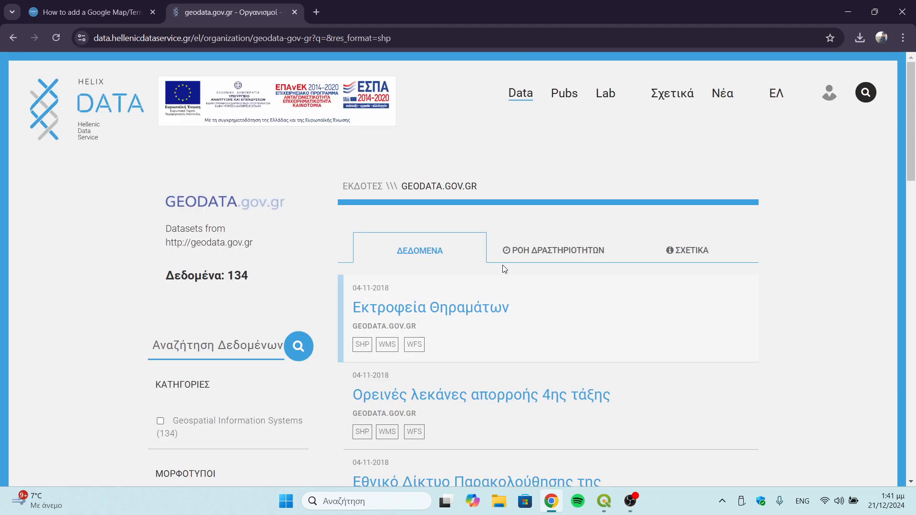
scroll(337, 296, down, 3)
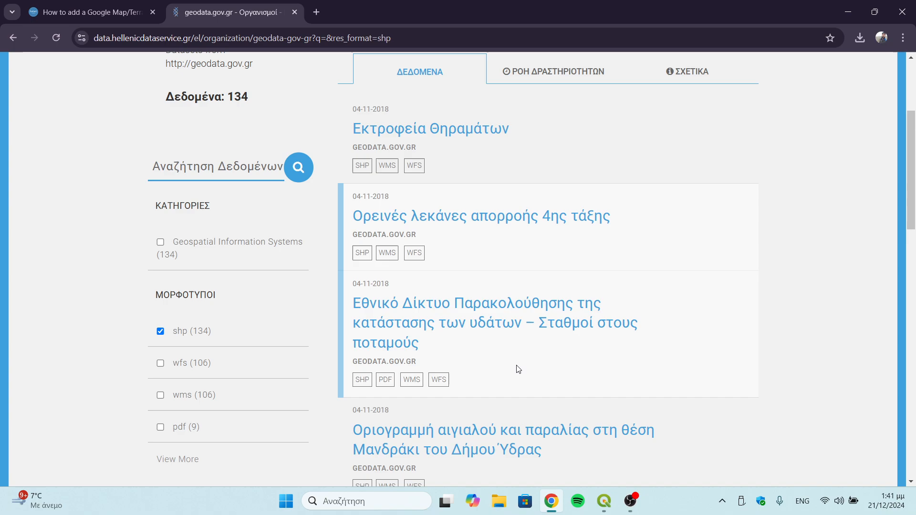
scroll(520, 365, down, 3)
scroll(521, 363, up, 5)
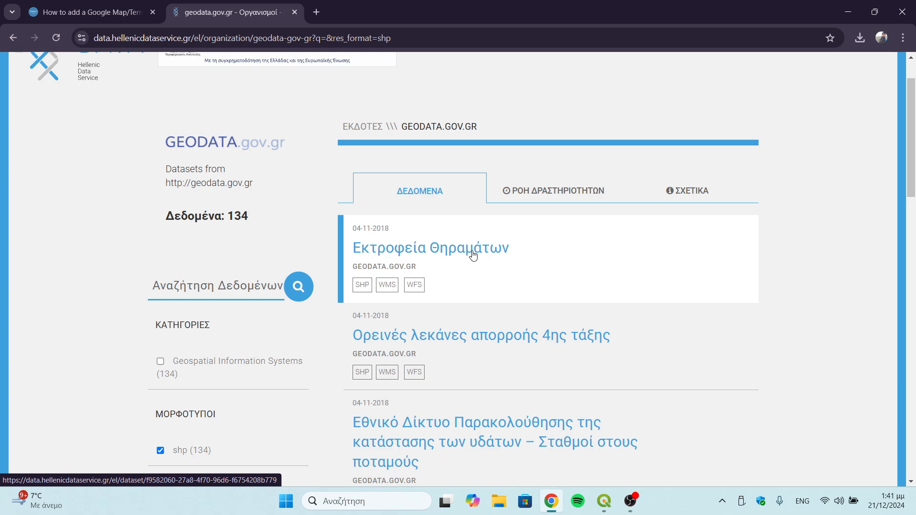
- Open the Εκτροφεία Θηραμάτων dataset and download its shapefile resource
click(473, 255)
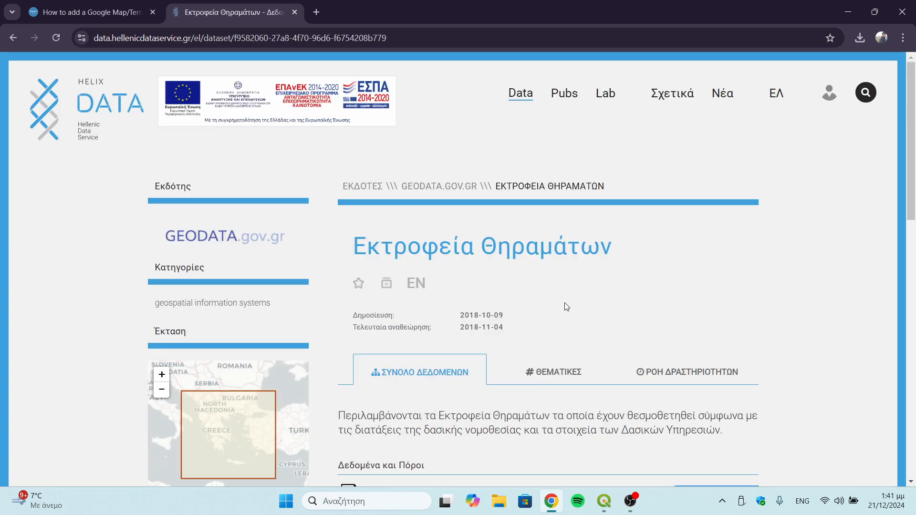
scroll(565, 302, down, 3)
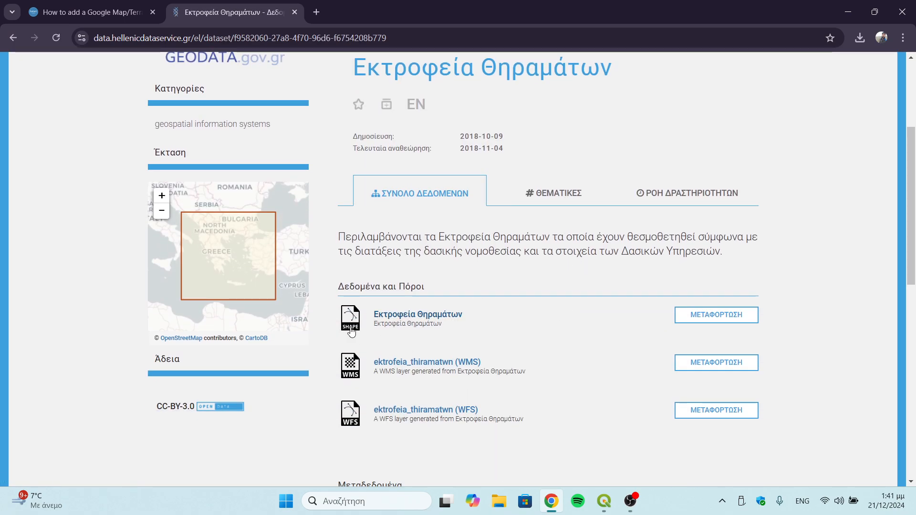
click(705, 323)
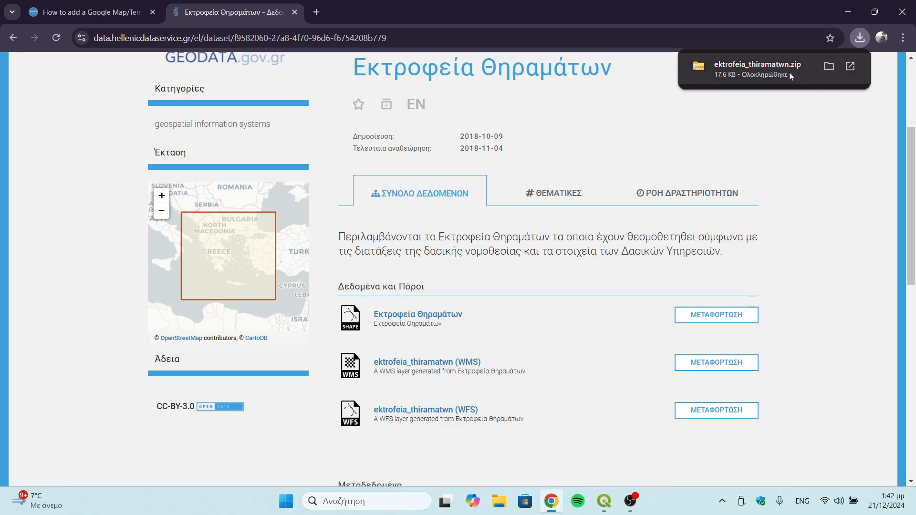
- Copy the downloaded ektrofeia_thiramatwn zip file from the downloads folder to the root of the C: drive, granting administrator permission
click(828, 67)
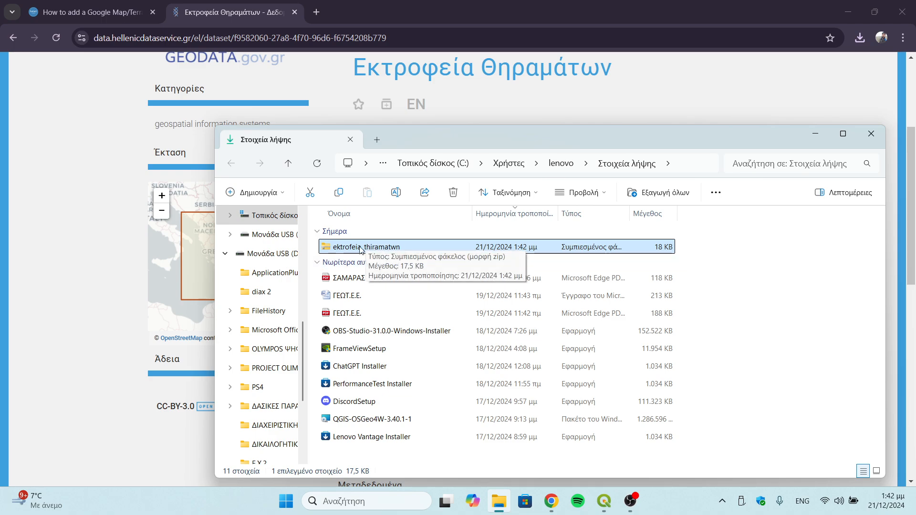
right_click(361, 249)
click(416, 101)
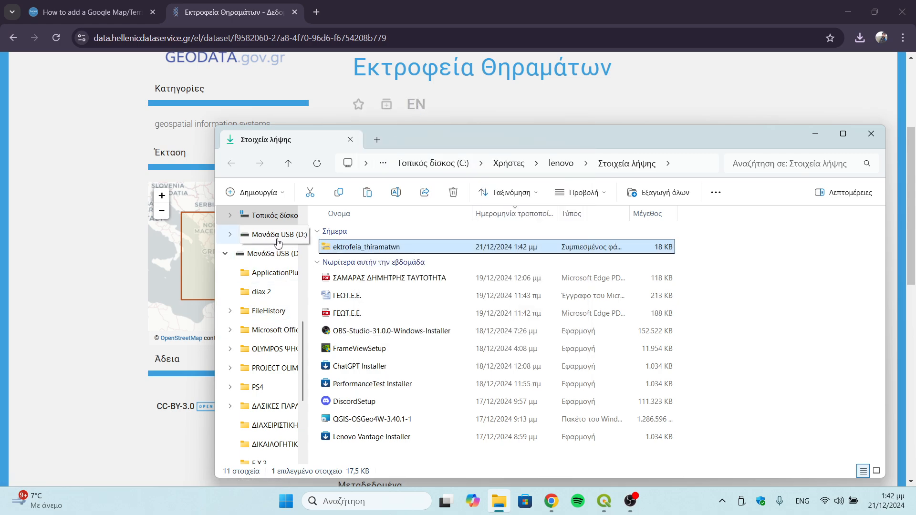
scroll(278, 242, up, 3)
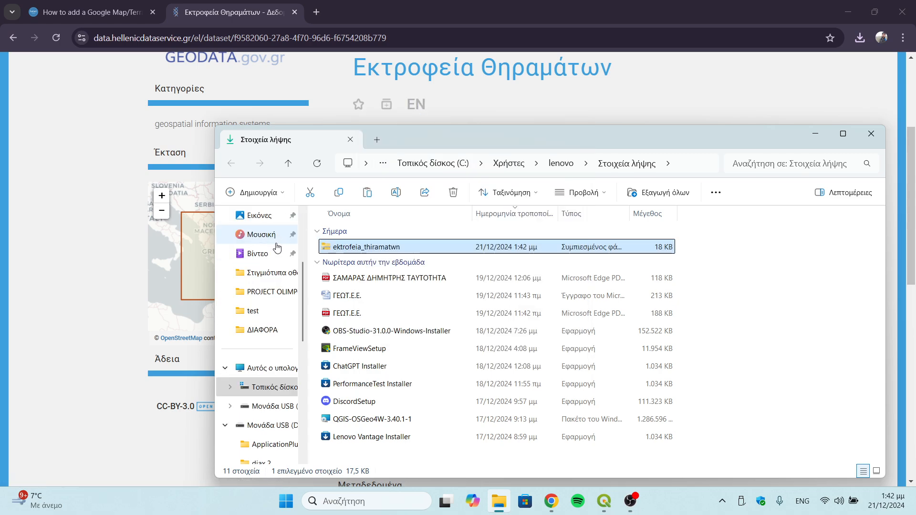
click(269, 377)
click(395, 244)
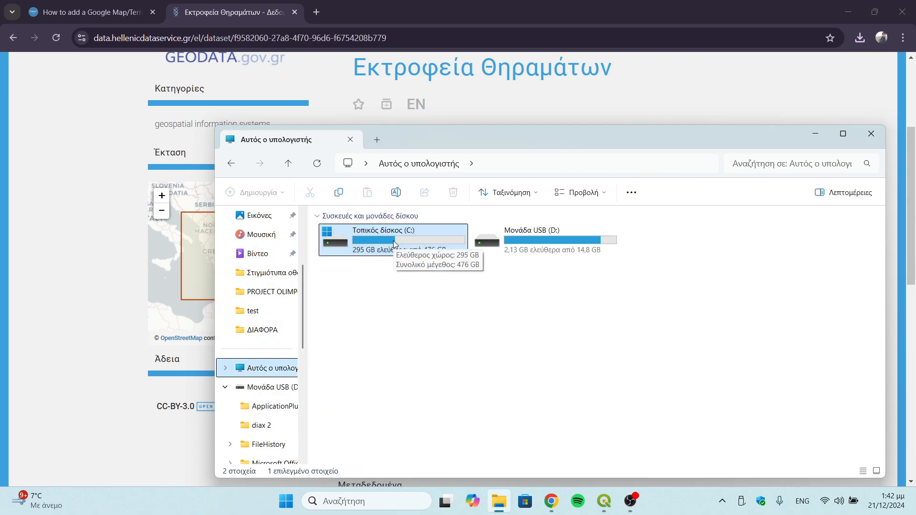
double_click(395, 244)
right_click(351, 435)
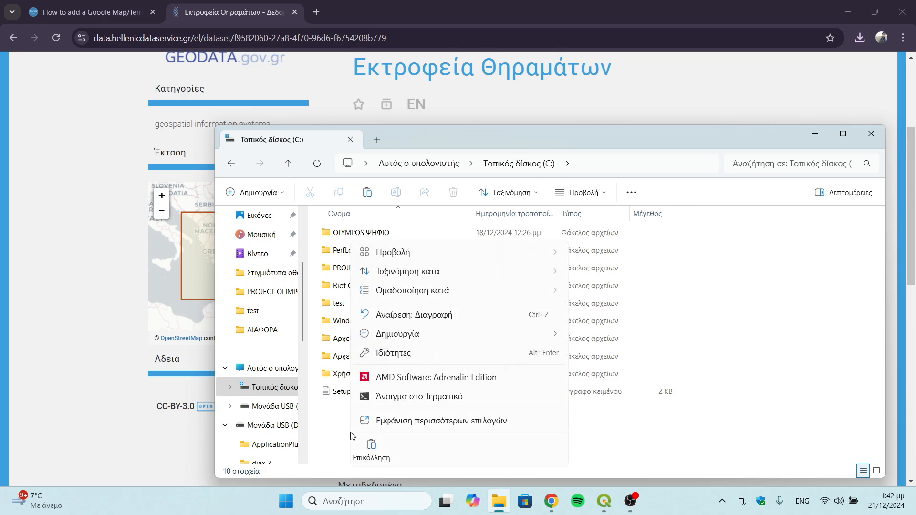
click(374, 459)
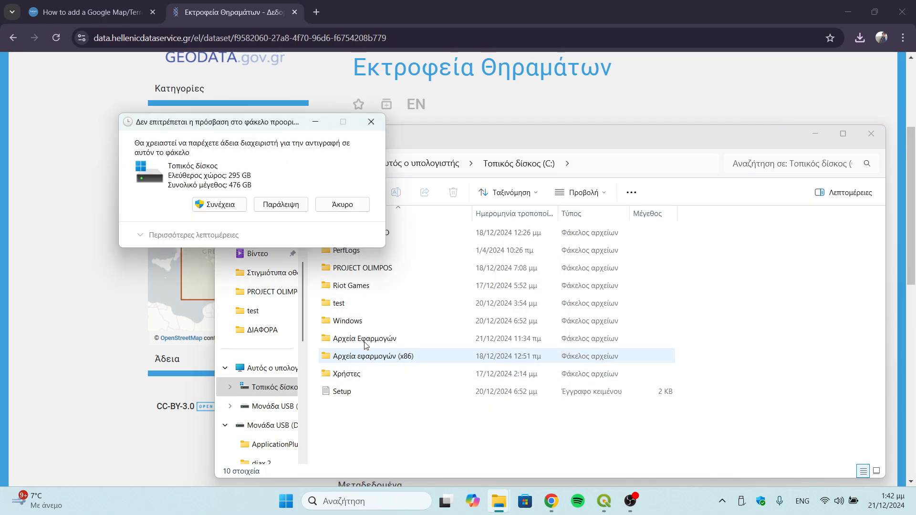
click(229, 212)
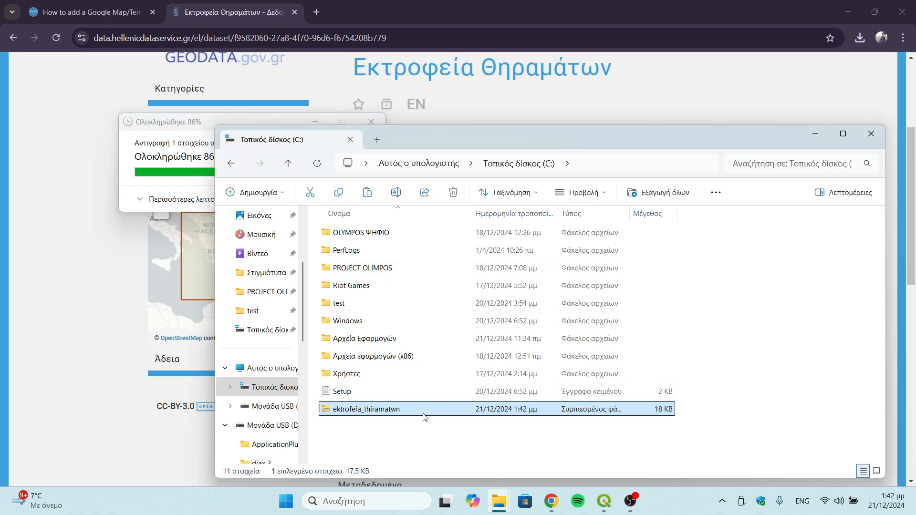
- Open the copied ektrofeia_thiramatwn archive and its inner folder to view the shapefile's component files
double_click(387, 409)
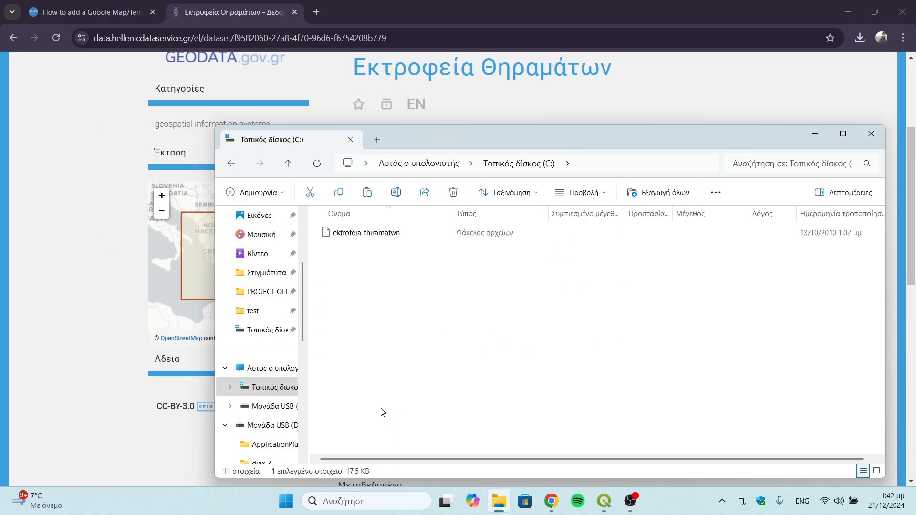
click(374, 238)
double_click(374, 234)
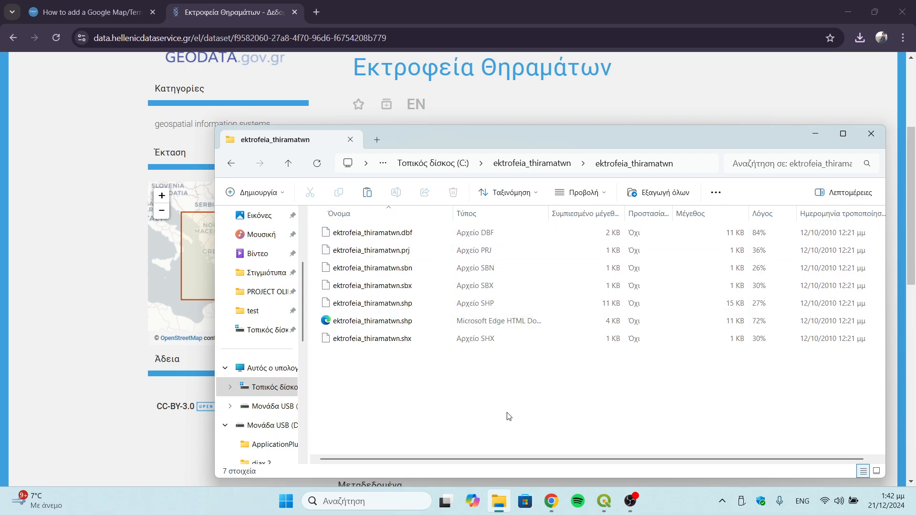
- Switch to QGIS and add ektrofeia_thiramatwn.shp from the zip archive on the C: drive as a layer
click(602, 501)
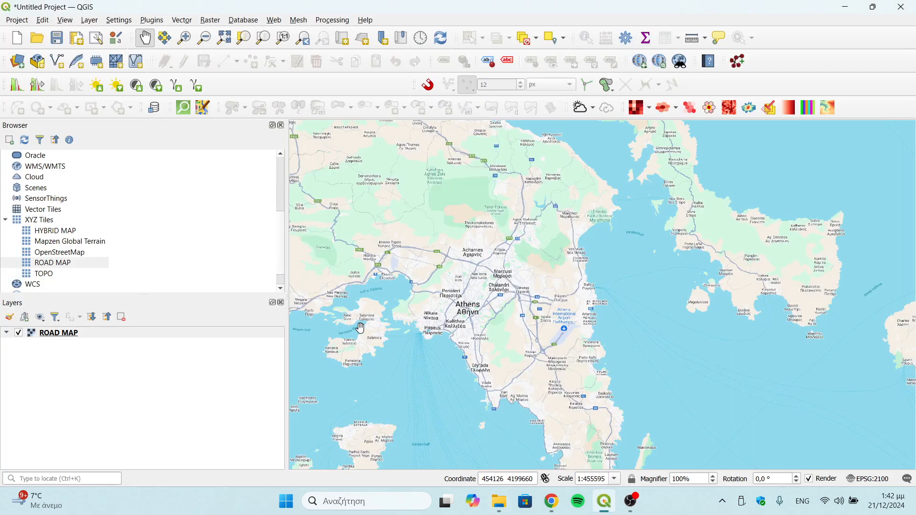
scroll(474, 323, down, 1)
drag(460, 260, 475, 339)
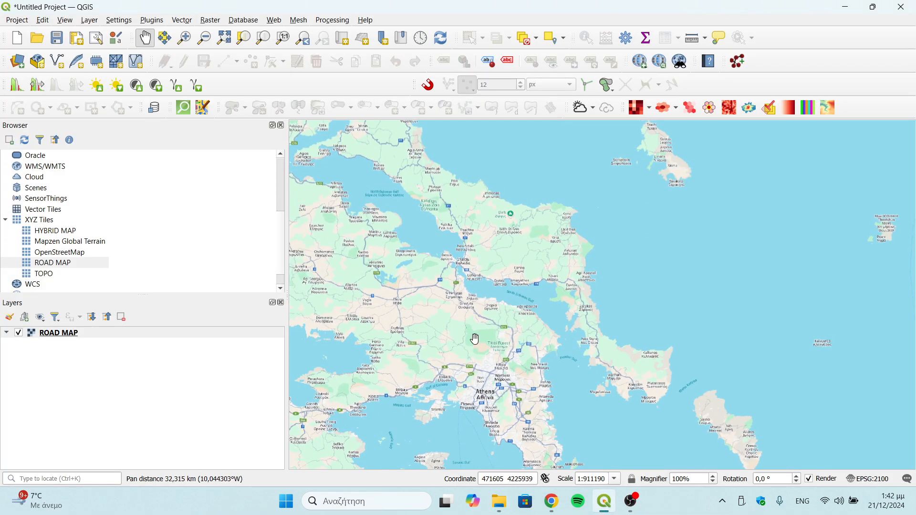
drag(367, 256, 445, 277)
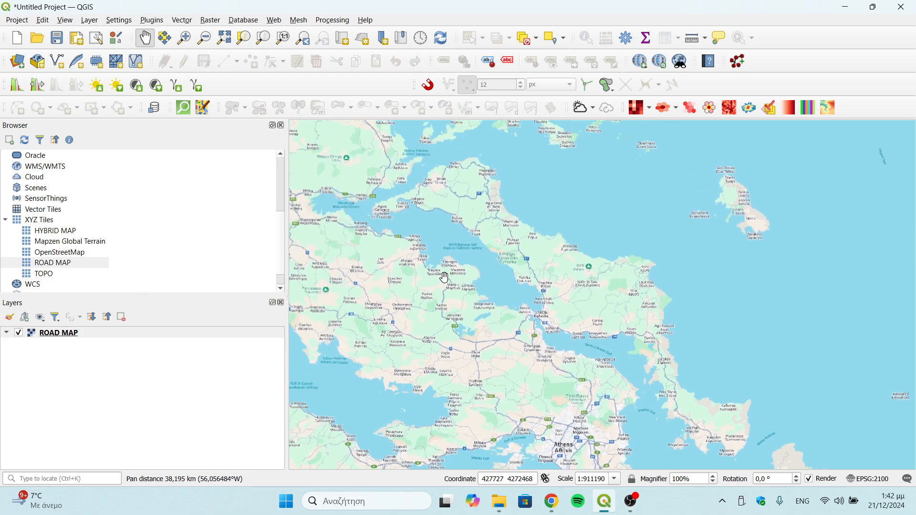
drag(454, 310, 554, 289)
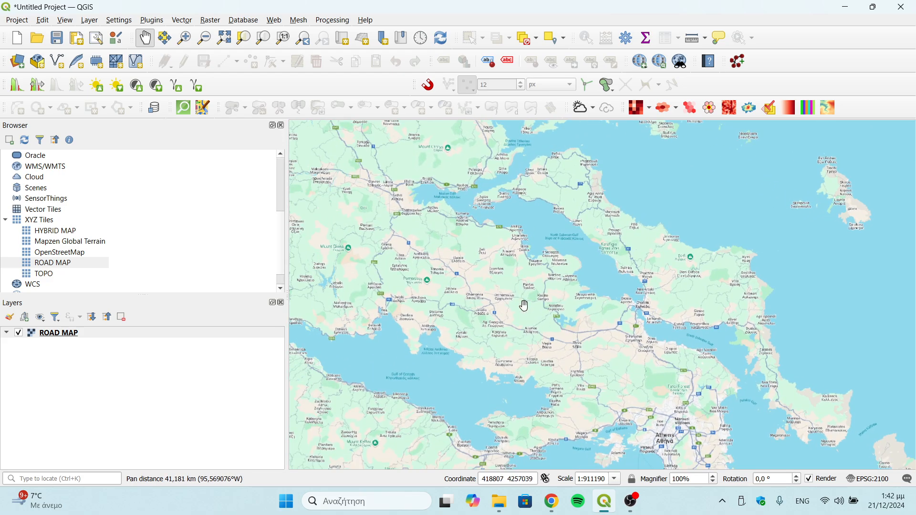
scroll(114, 217, up, 4)
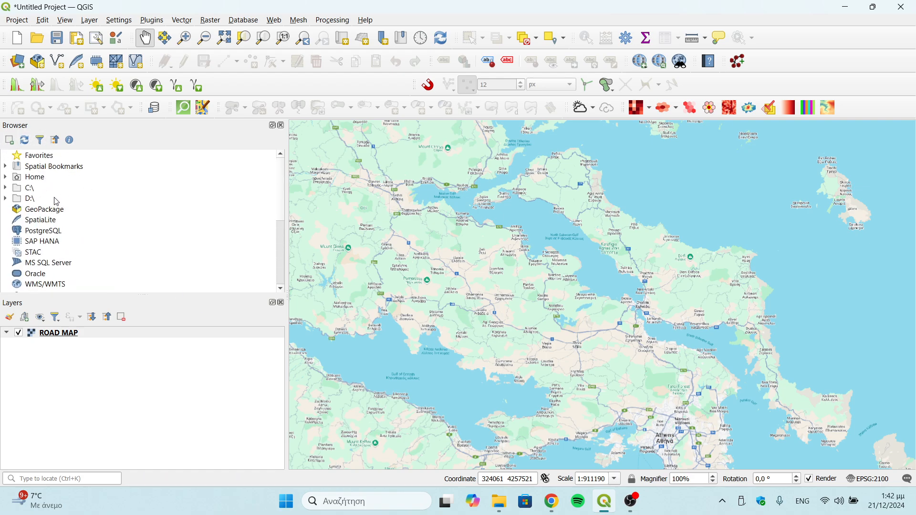
double_click(37, 189)
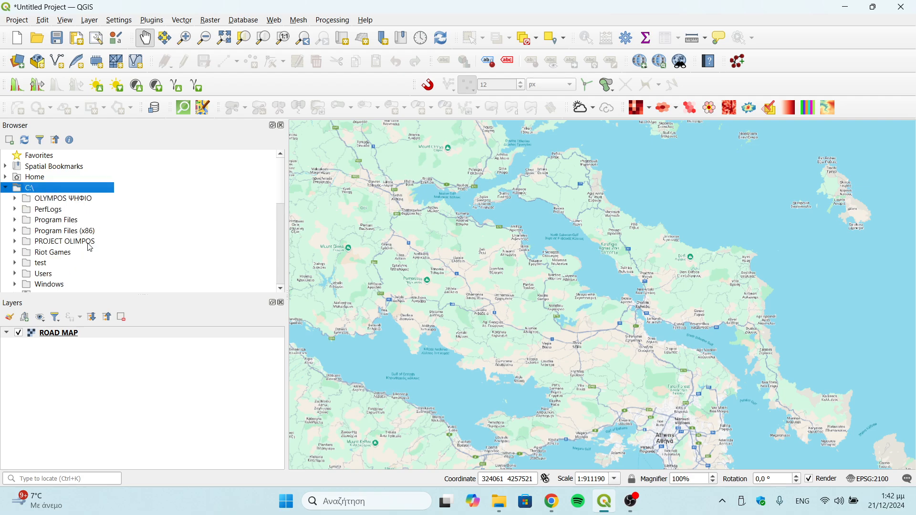
scroll(90, 248, down, 1)
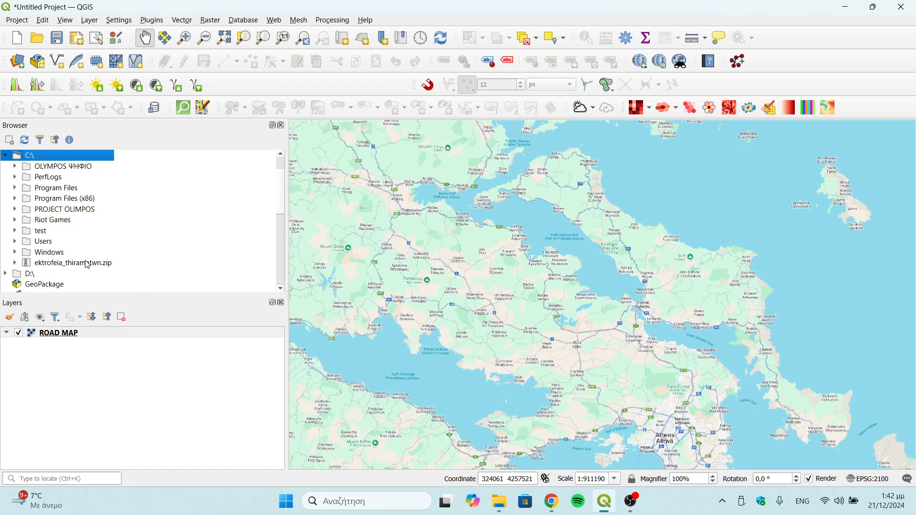
double_click(91, 266)
scroll(103, 246, down, 1)
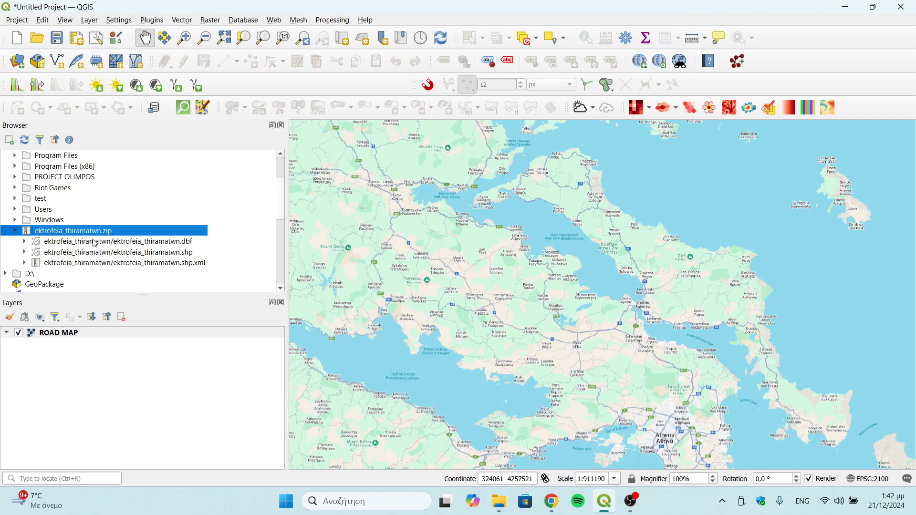
click(137, 253)
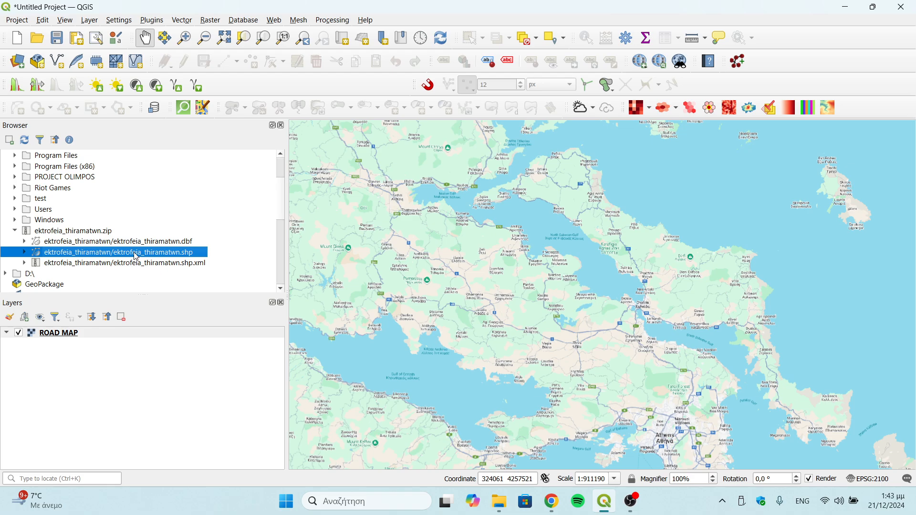
double_click(136, 257)
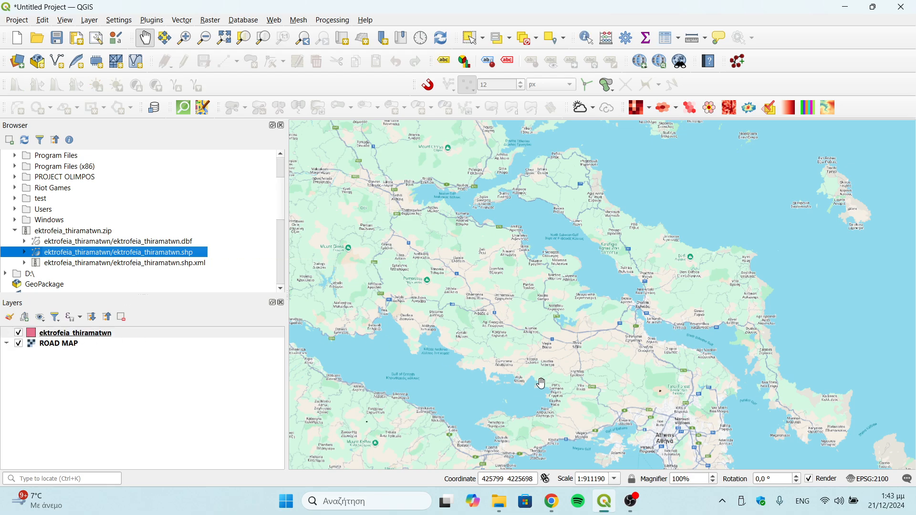
- Examine the game farm polygons over the road map around Athens and central Greece, toggling the ROAD MAP layer's visibility
scroll(541, 384, up, 1)
scroll(632, 248, up, 1)
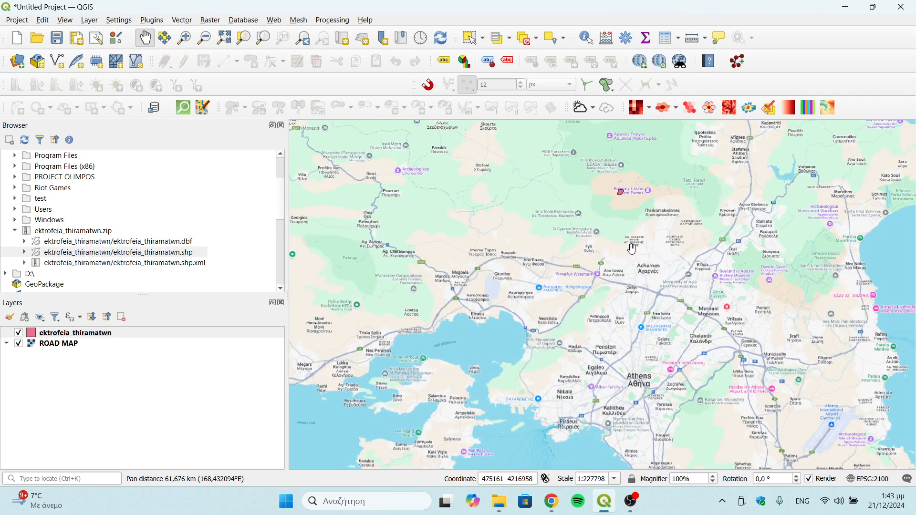
scroll(527, 293, down, 1)
scroll(514, 306, down, 1)
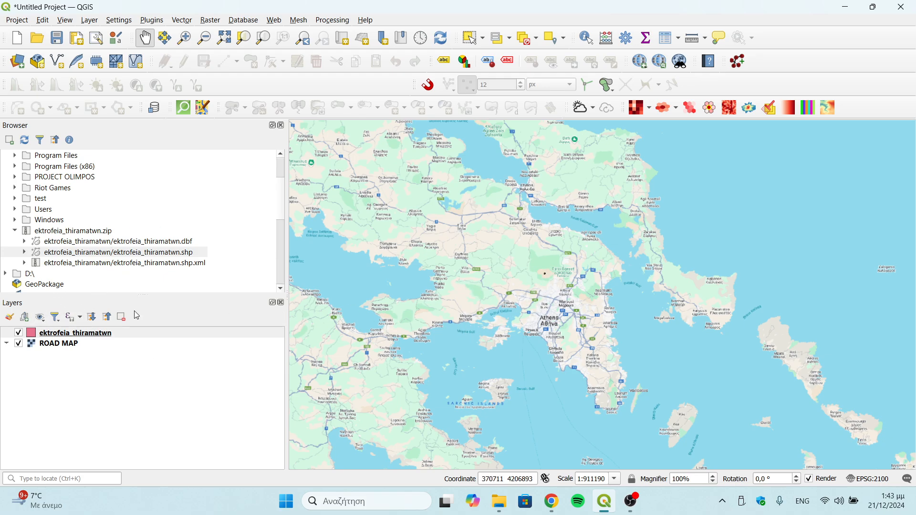
scroll(533, 288, up, 1)
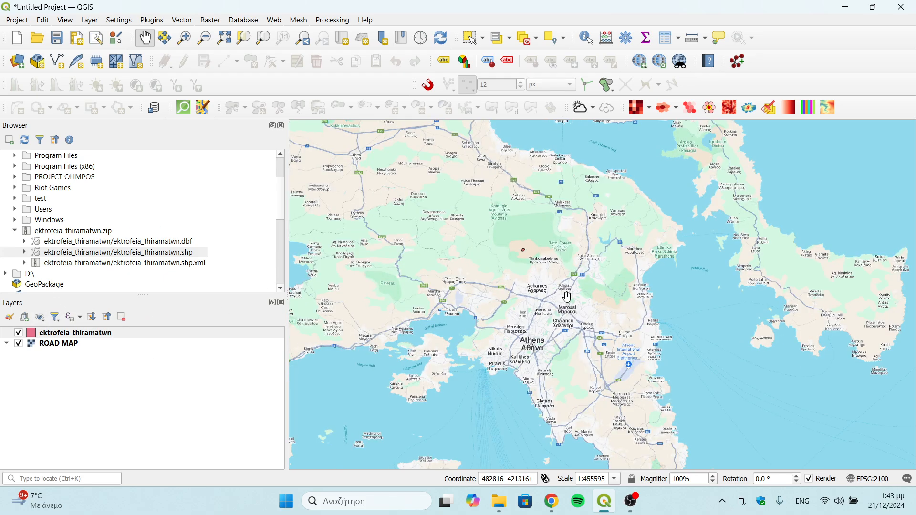
click(18, 343)
click(18, 343)
scroll(567, 276, down, 2)
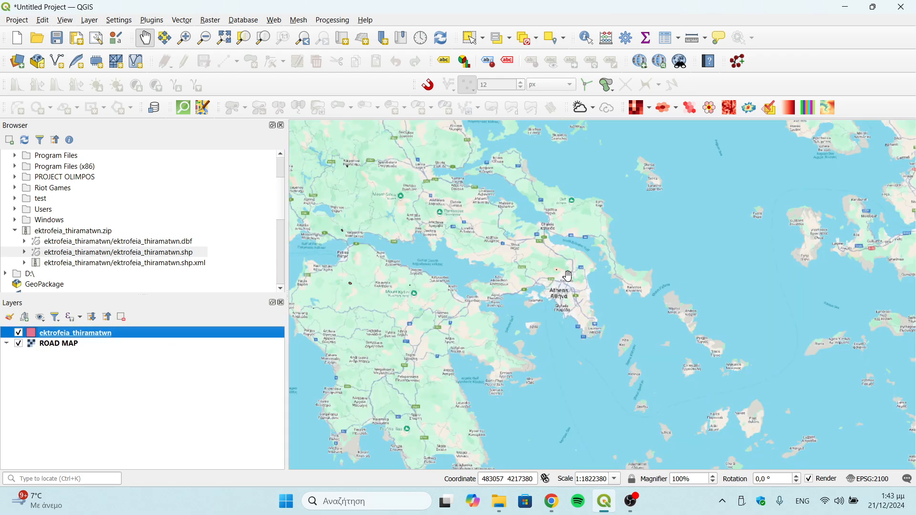
drag(518, 218, 533, 265)
- Set the stroke width of the ektrofeia_thiramatwn layer's simple fill to 3.26 mm and apply the style
right_click(81, 333)
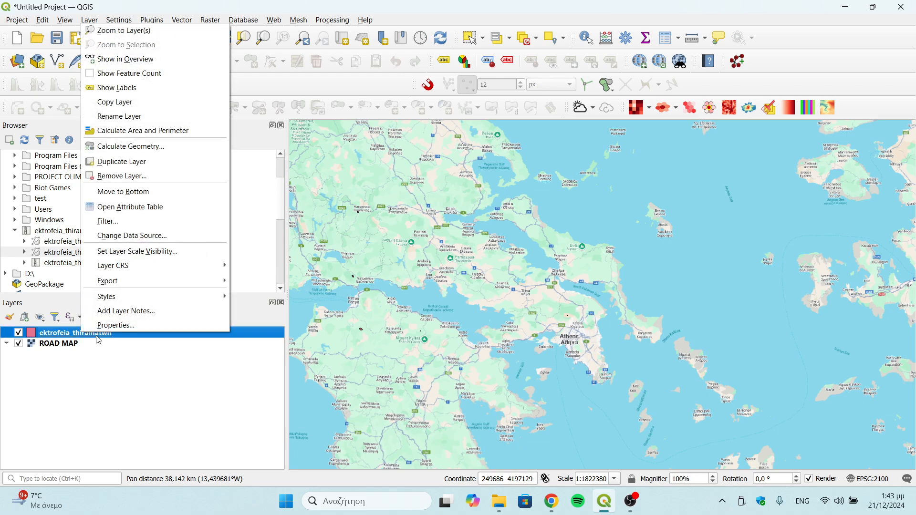
click(122, 329)
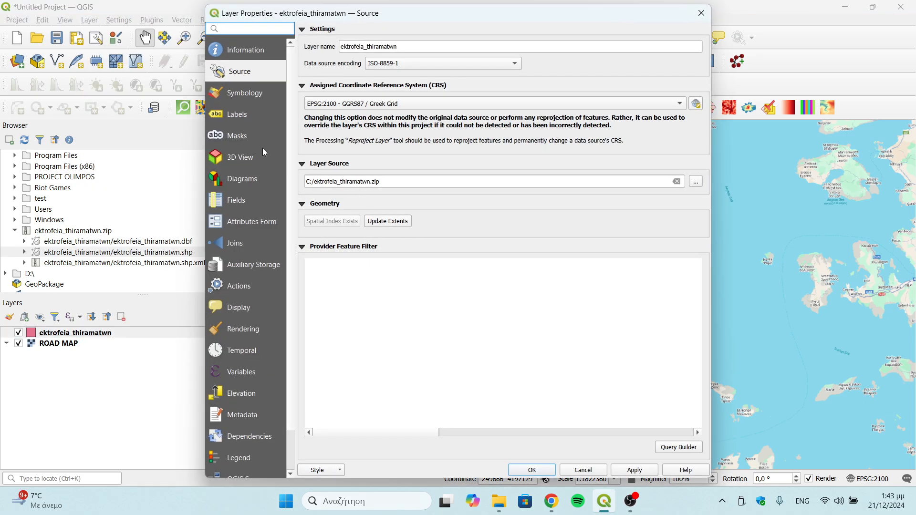
click(249, 95)
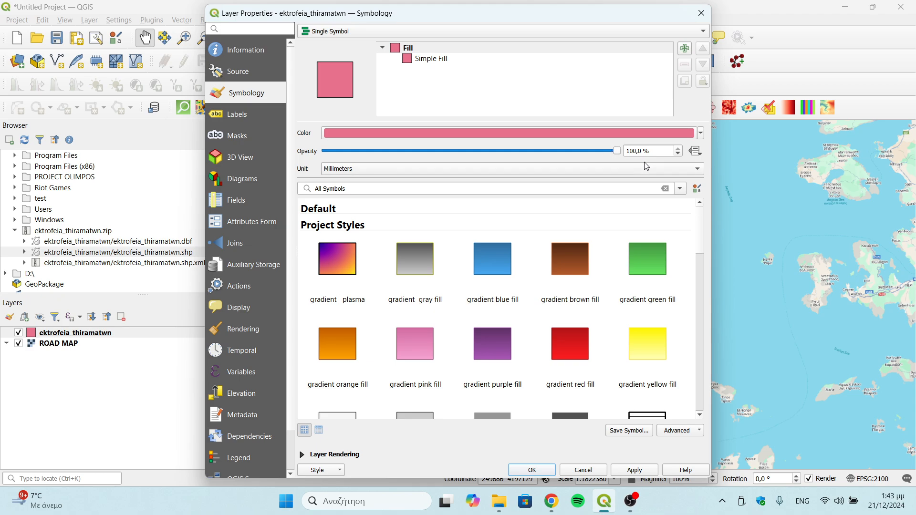
click(461, 60)
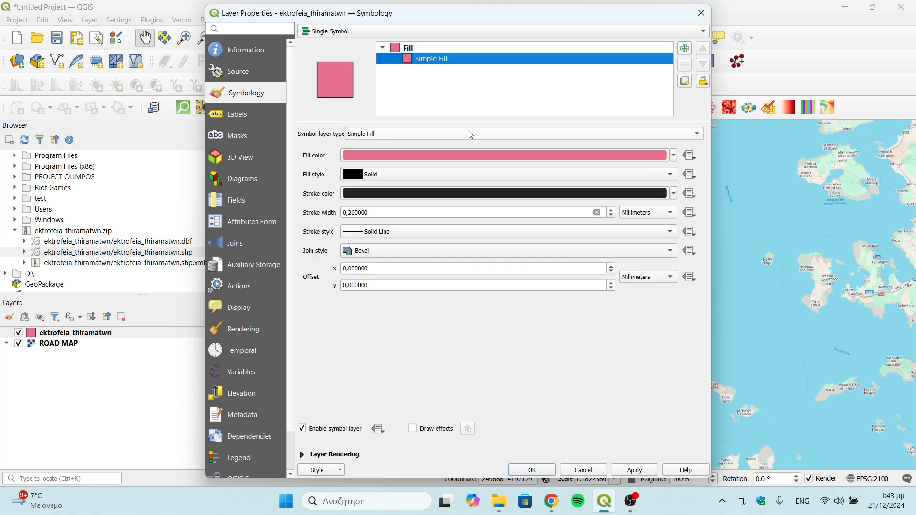
click(611, 210)
click(612, 210)
click(612, 210)
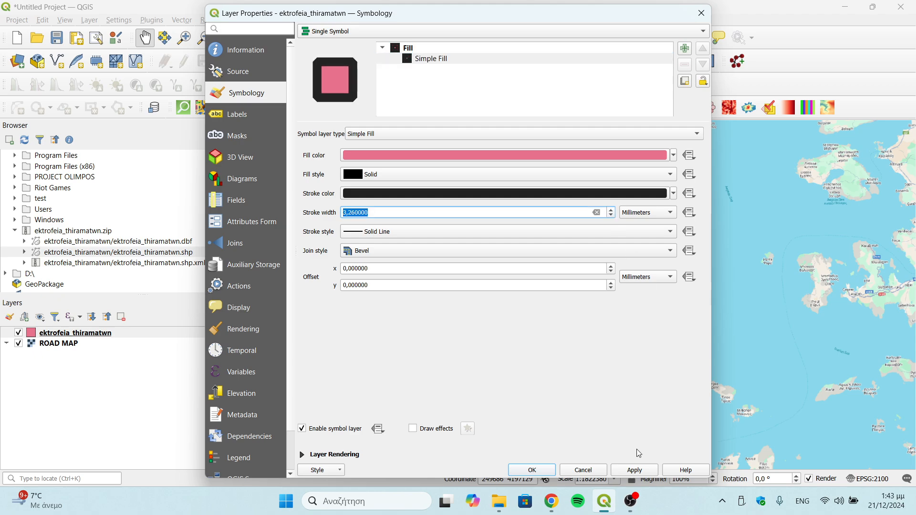
click(638, 472)
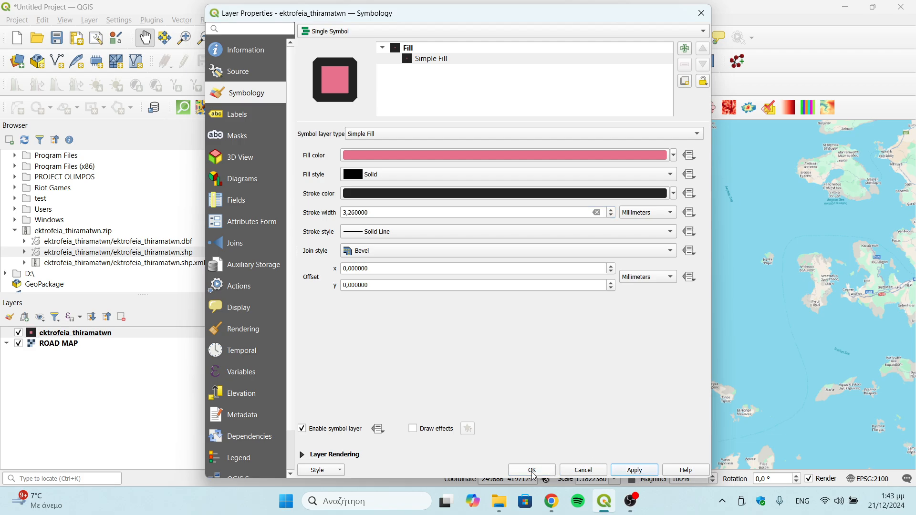
click(533, 471)
- Inspect the game farm polygons across Greece on the map and view the layer's attribute table
scroll(400, 344, up, 2)
drag(401, 344, 544, 358)
scroll(544, 353, up, 4)
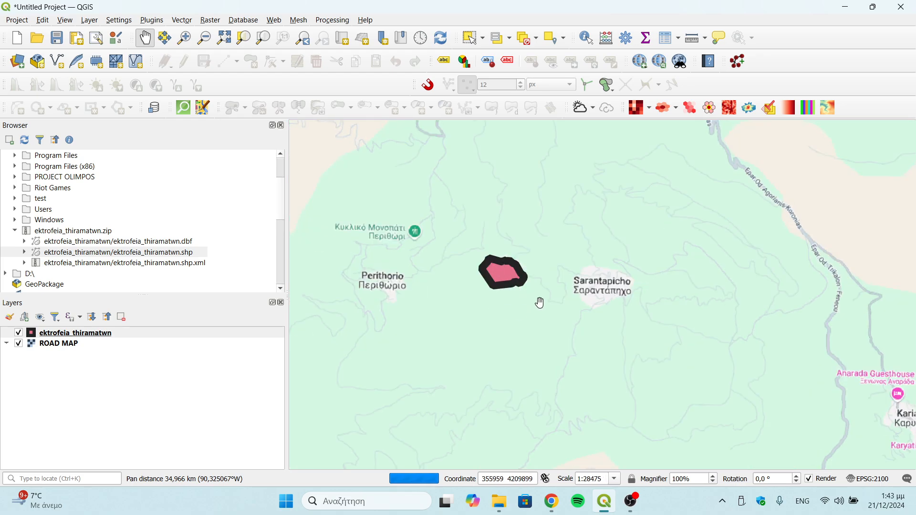
scroll(544, 301, down, 6)
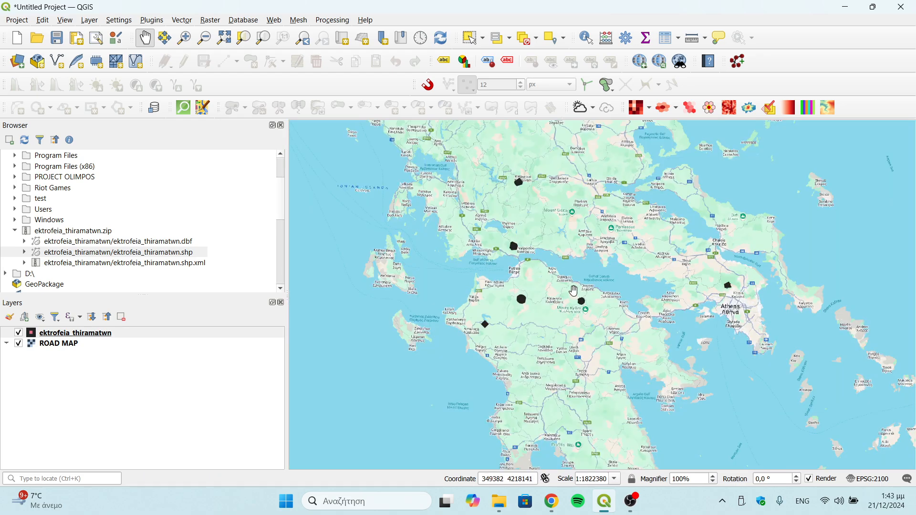
scroll(574, 291, down, 1)
drag(641, 147, 606, 238)
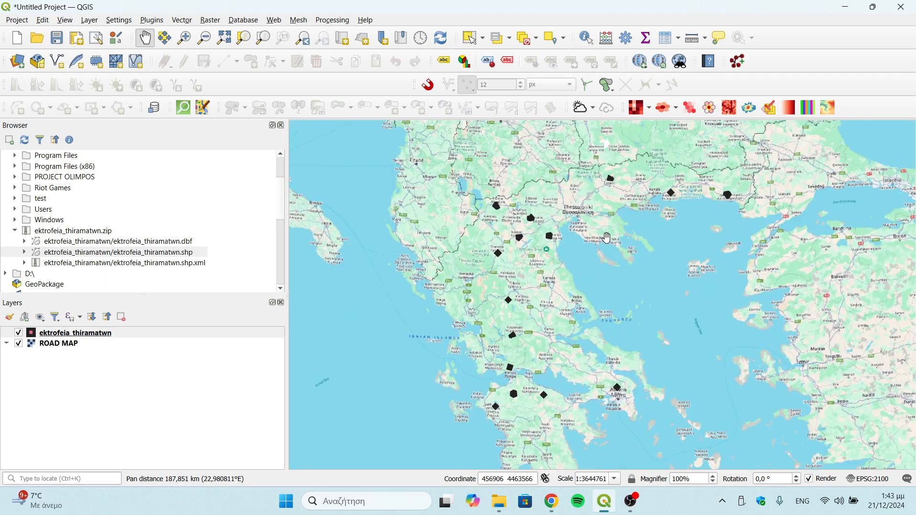
click(663, 48)
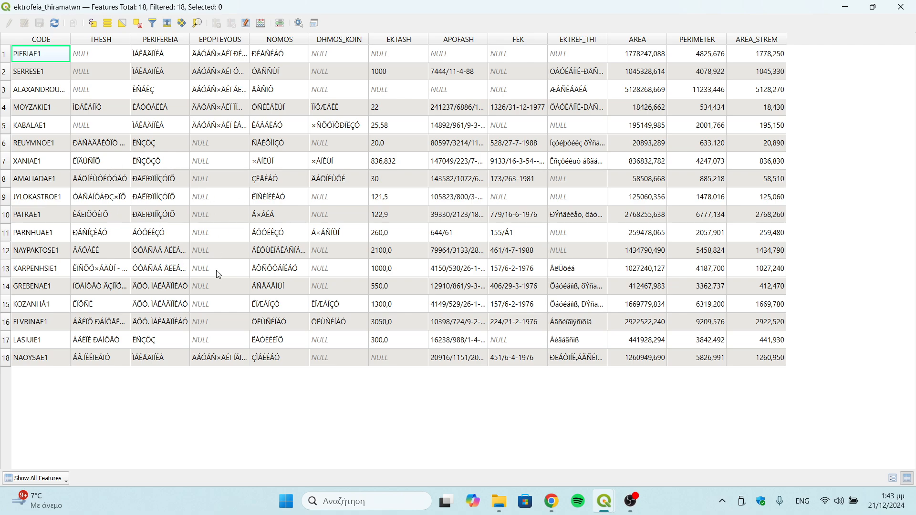
click(899, 5)
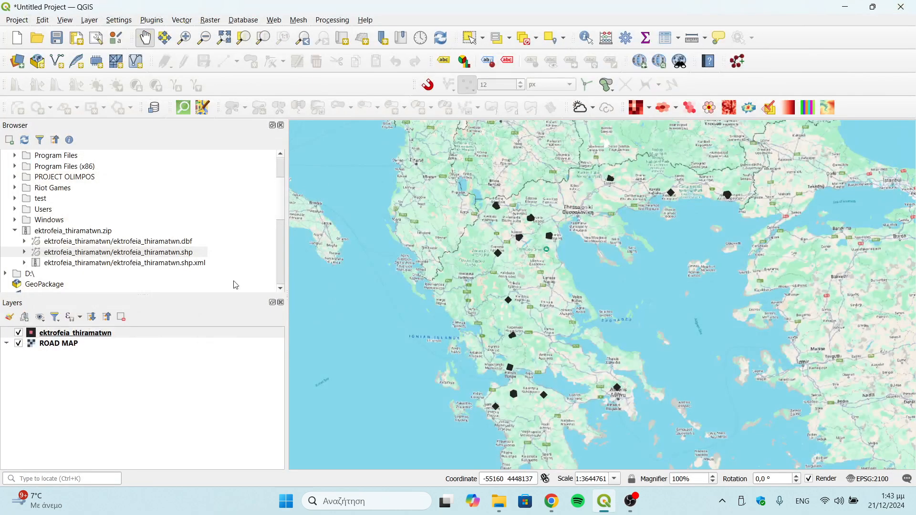
- Review the ektrofeia_thiramatwn layer's information in its properties, including the encoding, coordinate reference system, extent and fields
right_click(88, 337)
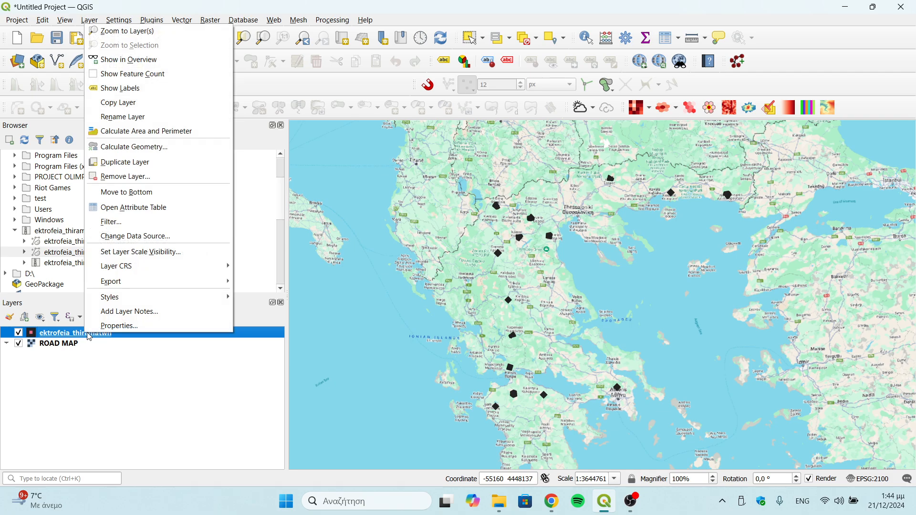
click(115, 325)
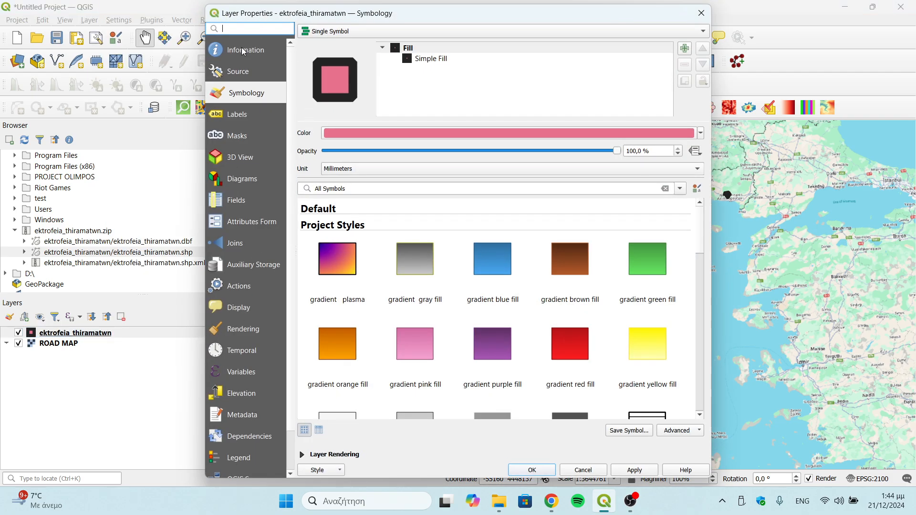
click(235, 72)
click(240, 49)
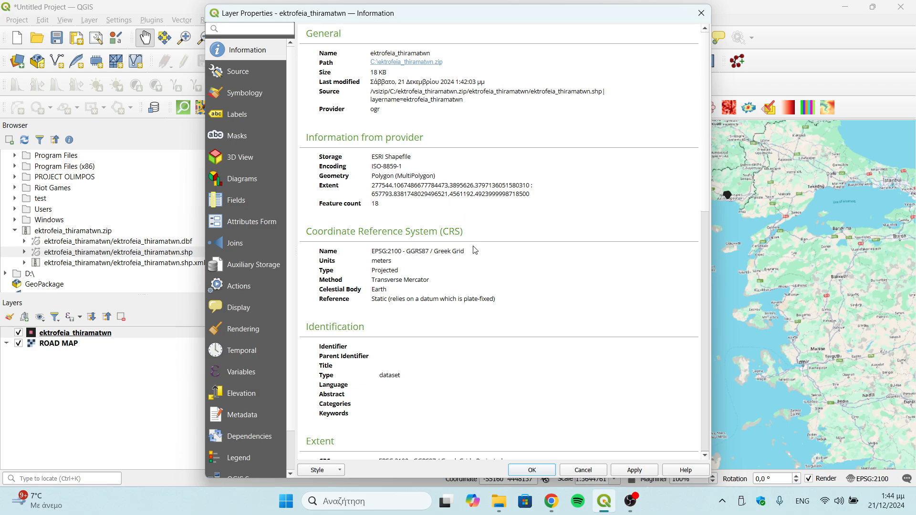
scroll(469, 274, down, 3)
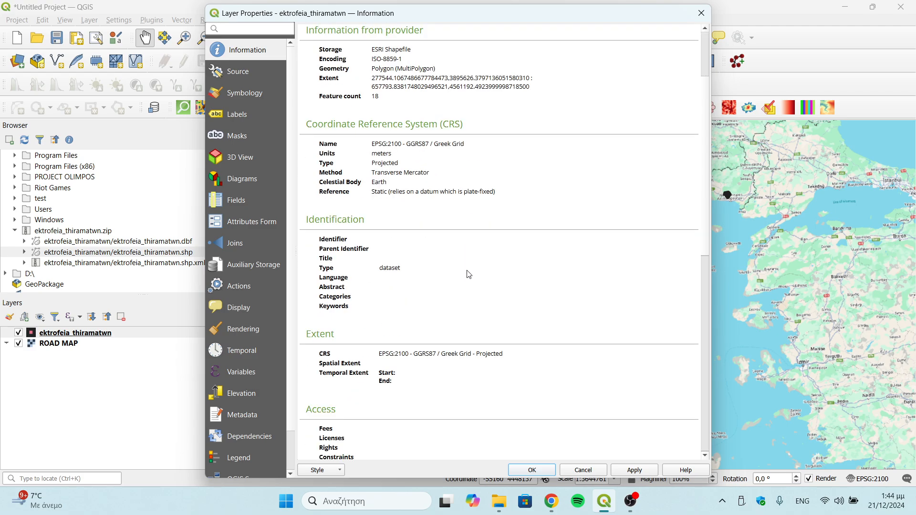
scroll(443, 236, down, 5)
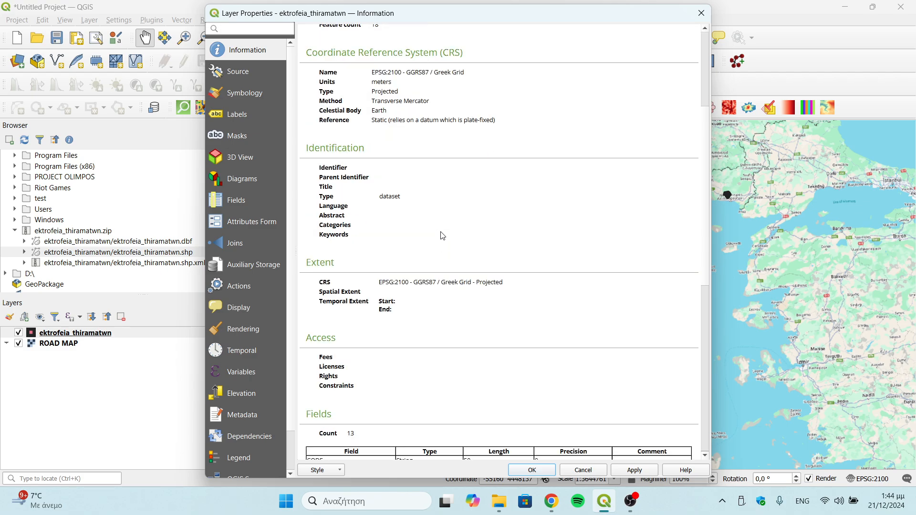
scroll(443, 236, down, 2)
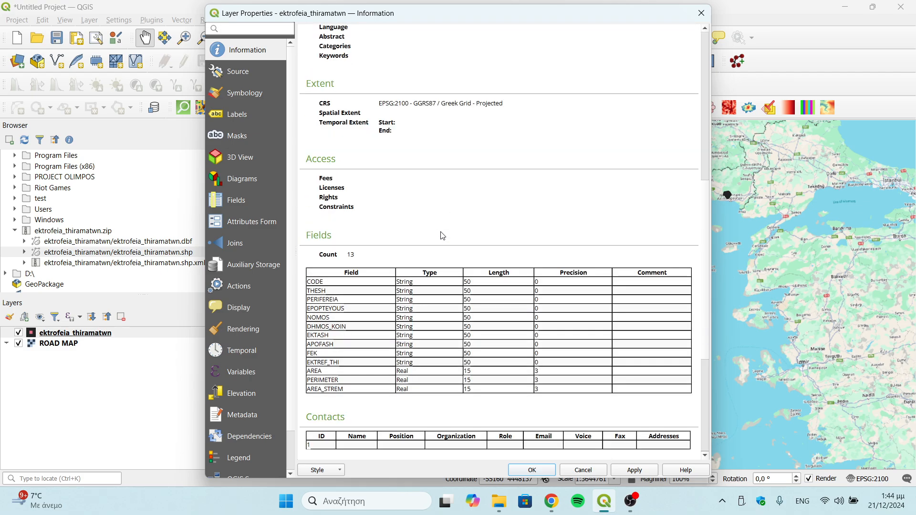
scroll(443, 235, up, 4)
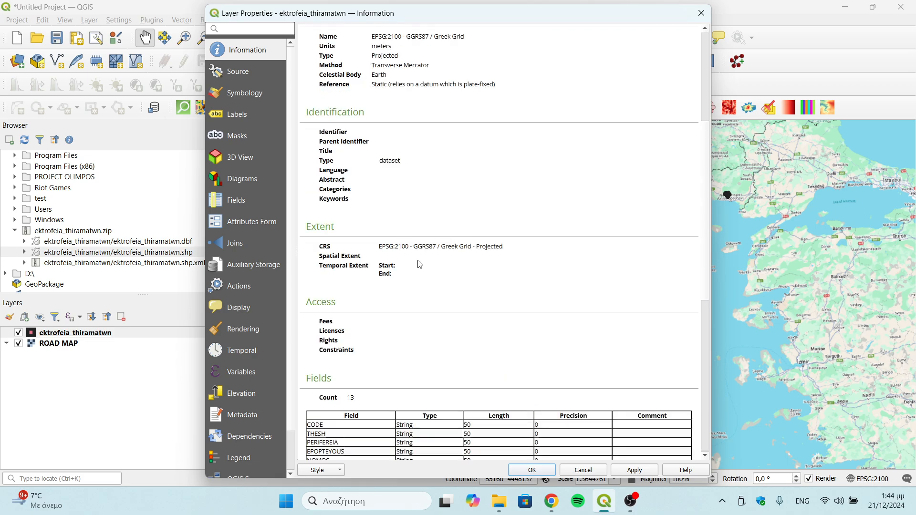
scroll(420, 265, up, 3)
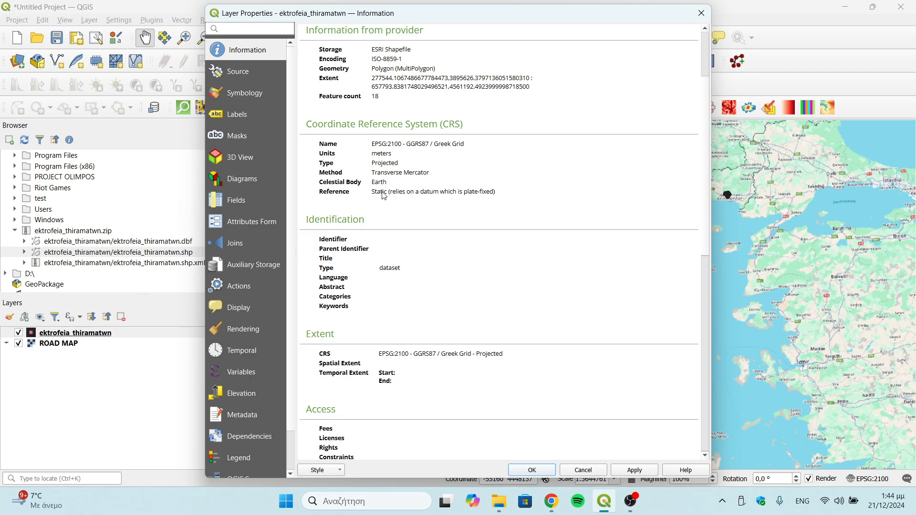
scroll(424, 211, up, 3)
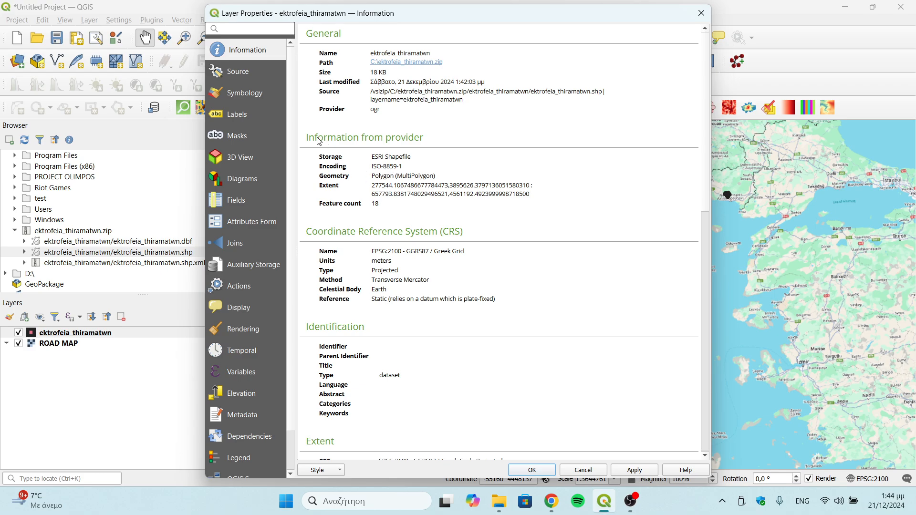
- Set the data source encoding of the ektrofeia_thiramatwn layer to greek and check the Greek text in its attribute table
click(236, 73)
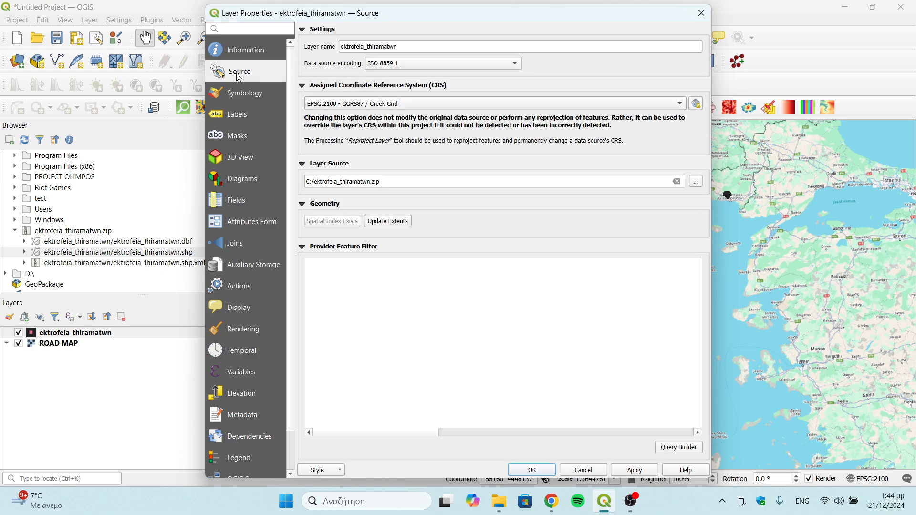
click(431, 66)
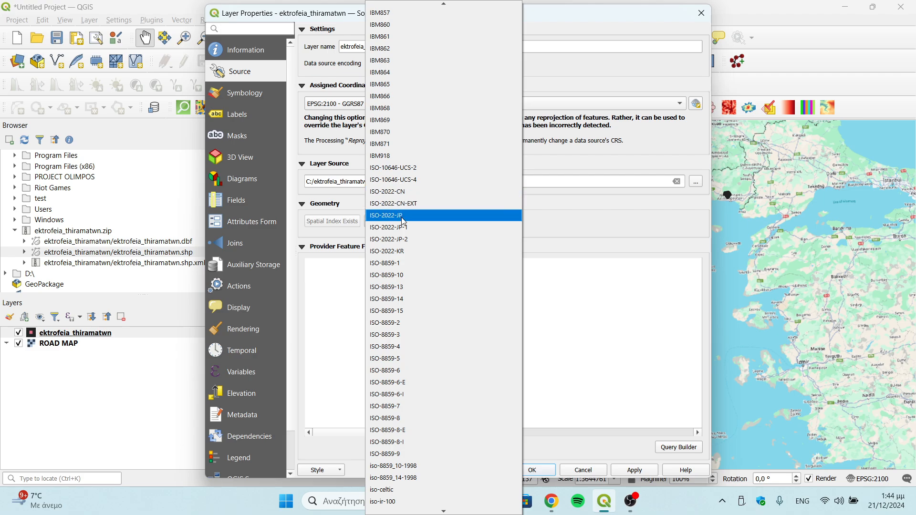
scroll(410, 218, down, 15)
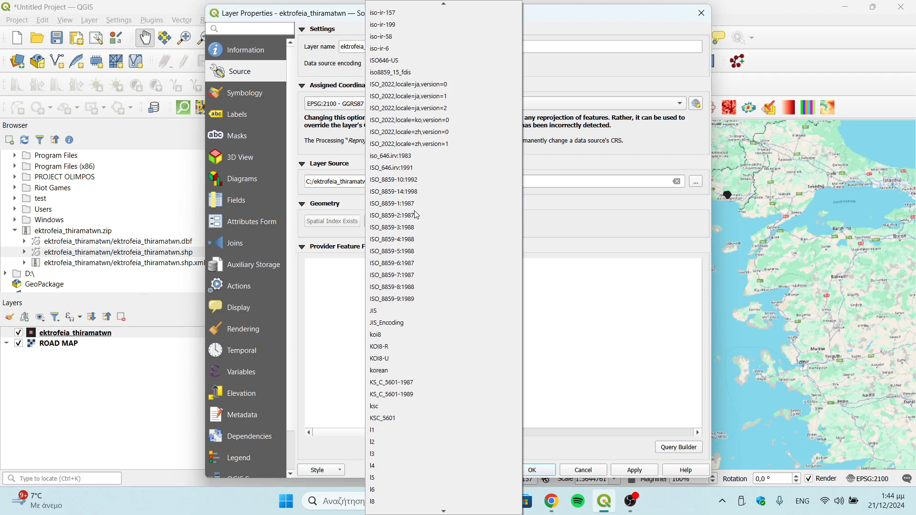
scroll(417, 215, down, 11)
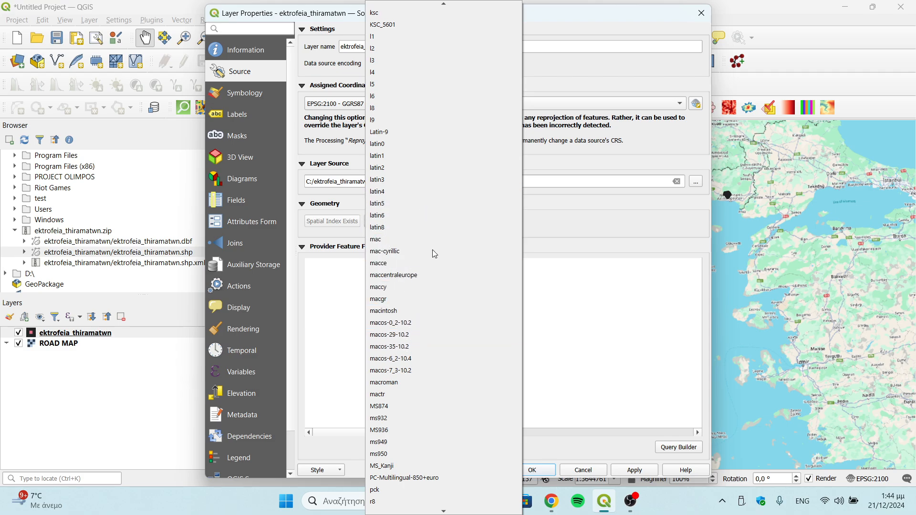
scroll(432, 250, down, 20)
scroll(436, 278, down, 10)
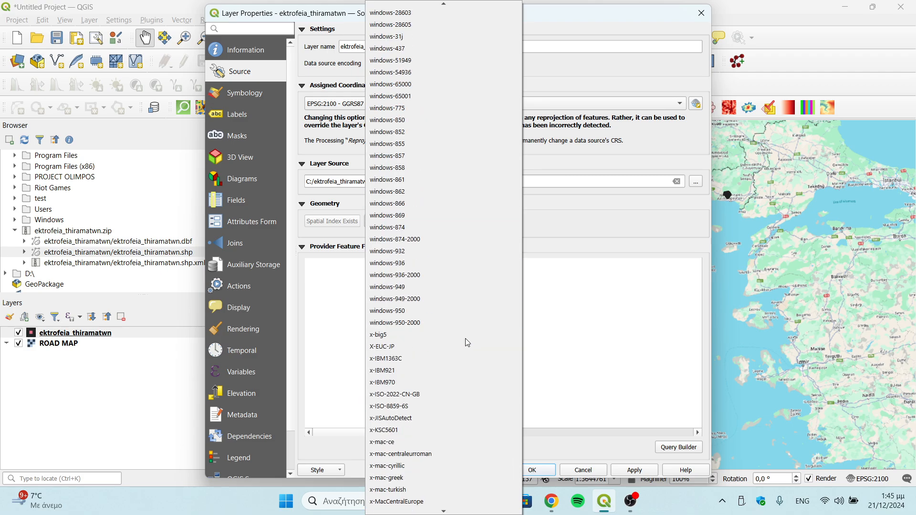
scroll(427, 362, up, 7)
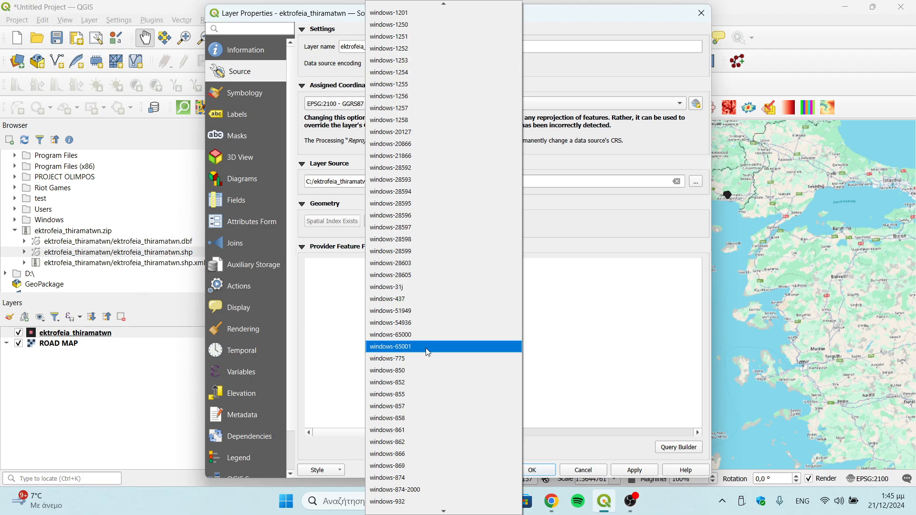
scroll(423, 334, up, 20)
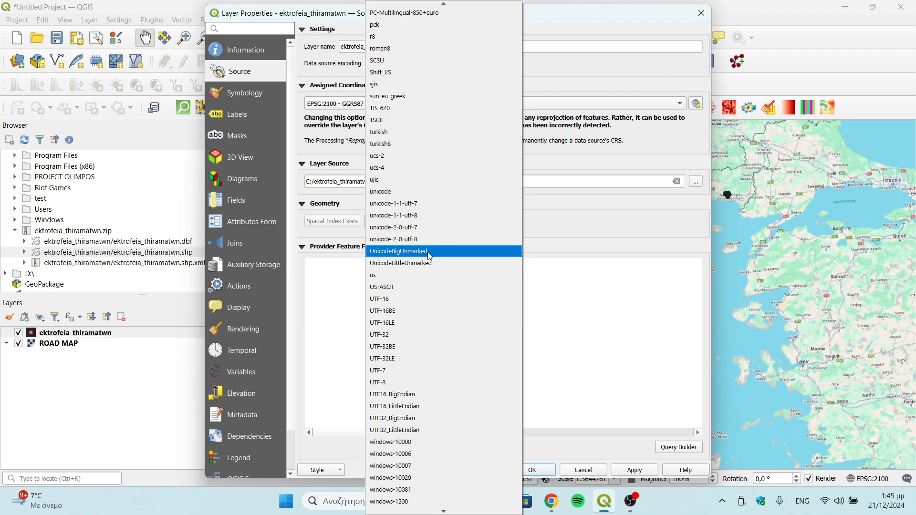
scroll(427, 252, up, 5)
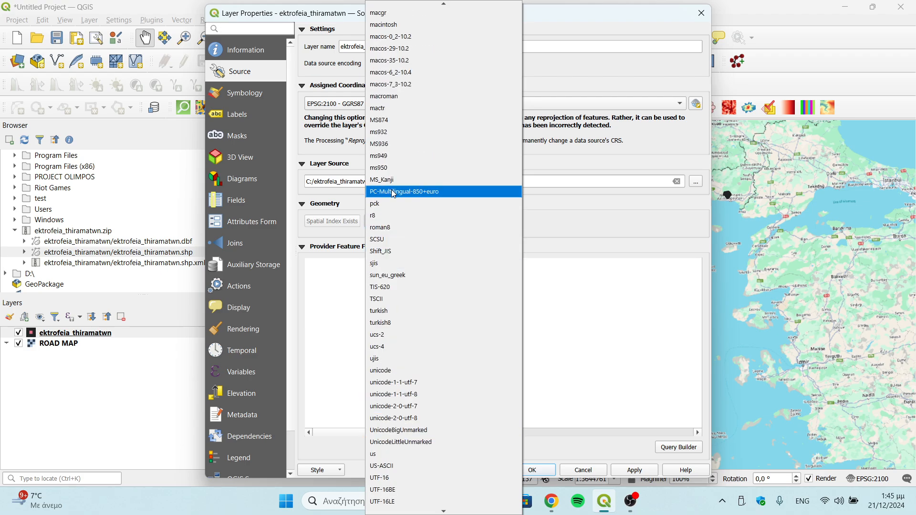
scroll(396, 200, up, 5)
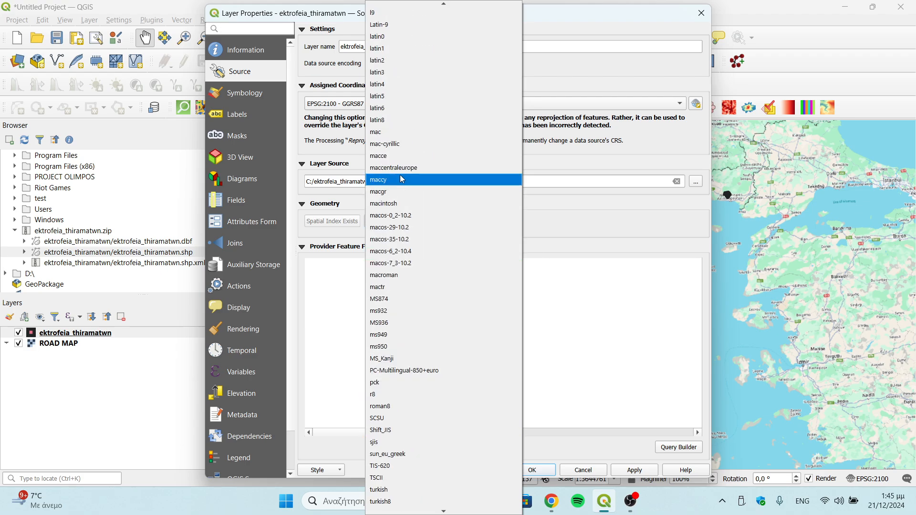
scroll(406, 186, up, 7)
scroll(407, 180, up, 20)
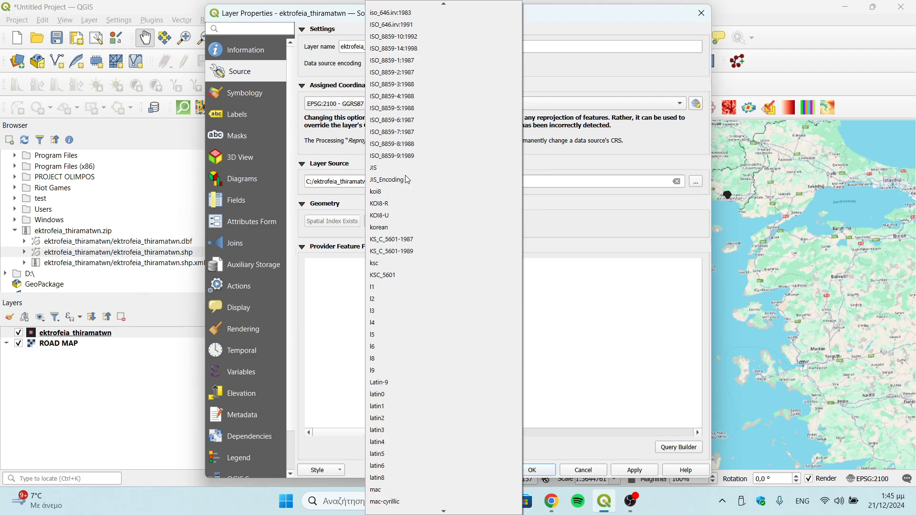
scroll(405, 189, up, 15)
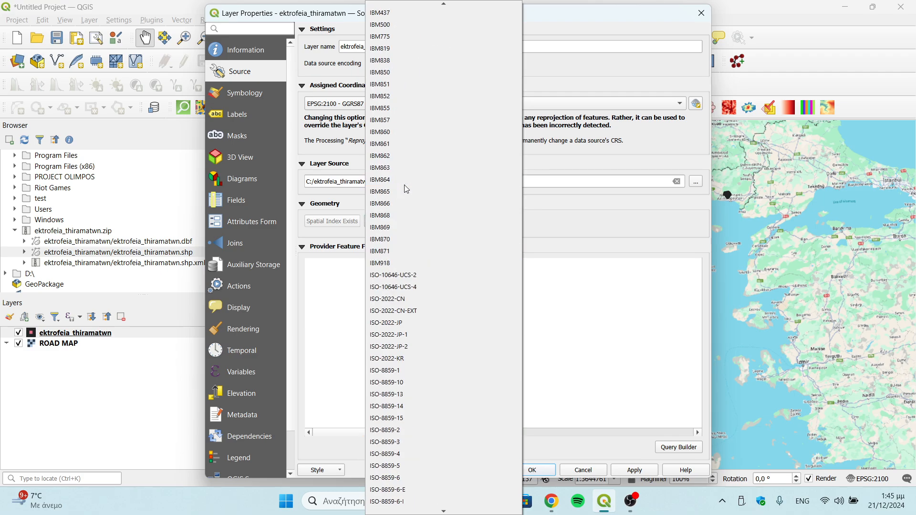
scroll(406, 193, up, 20)
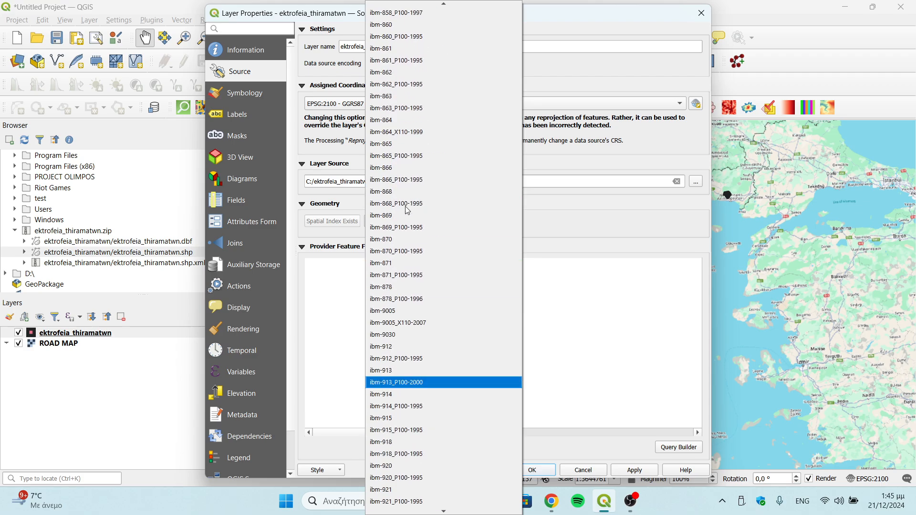
scroll(407, 213, up, 20)
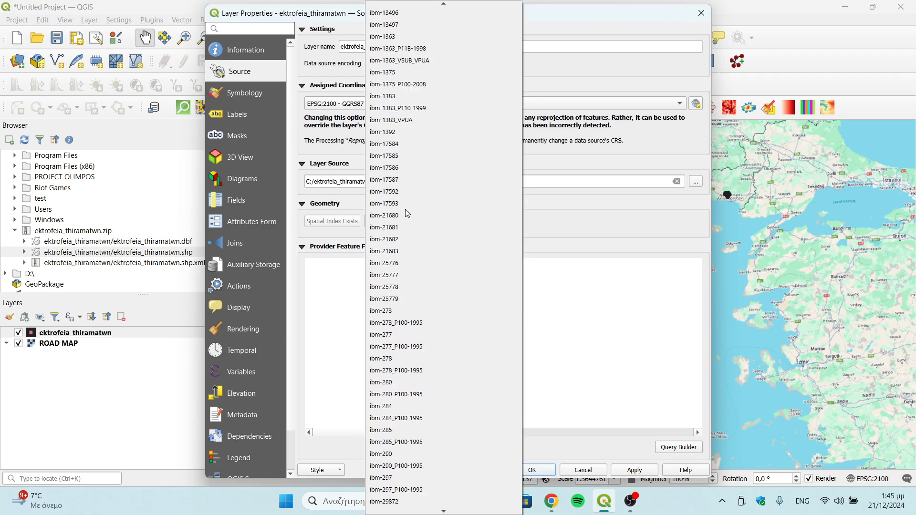
scroll(407, 213, up, 4)
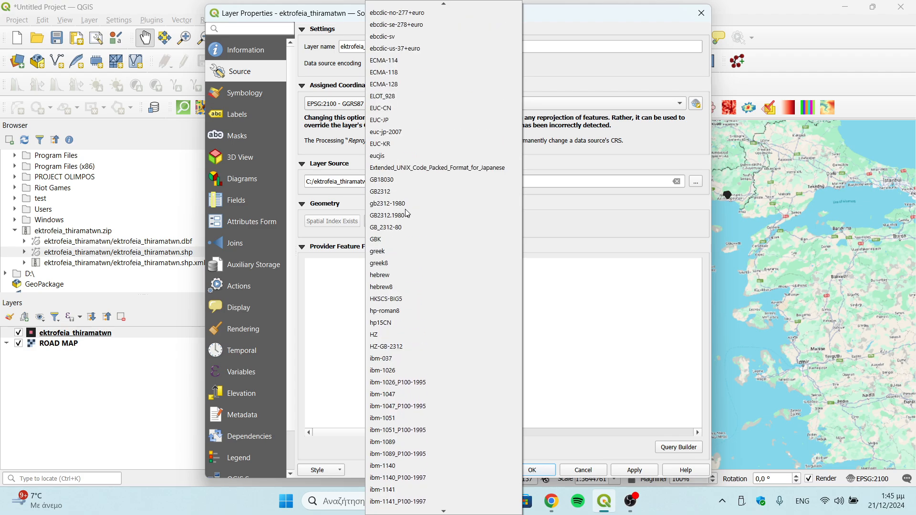
click(407, 240)
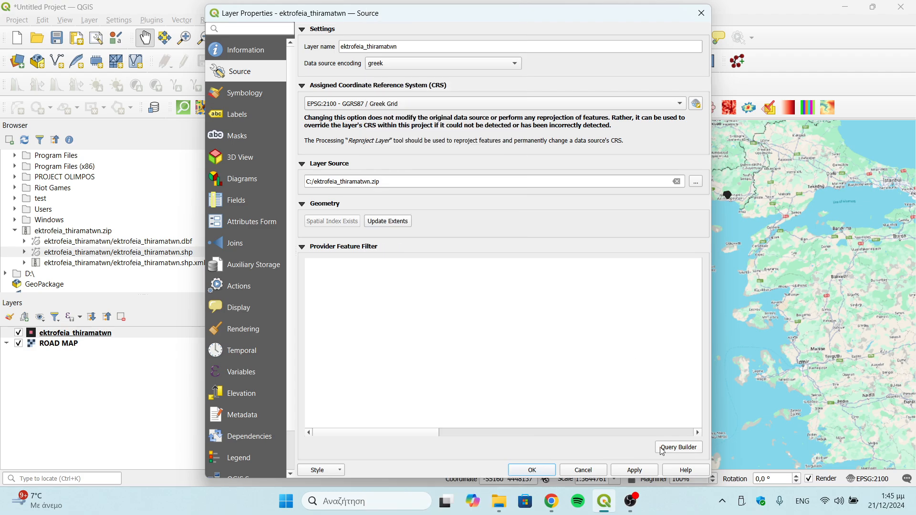
click(531, 471)
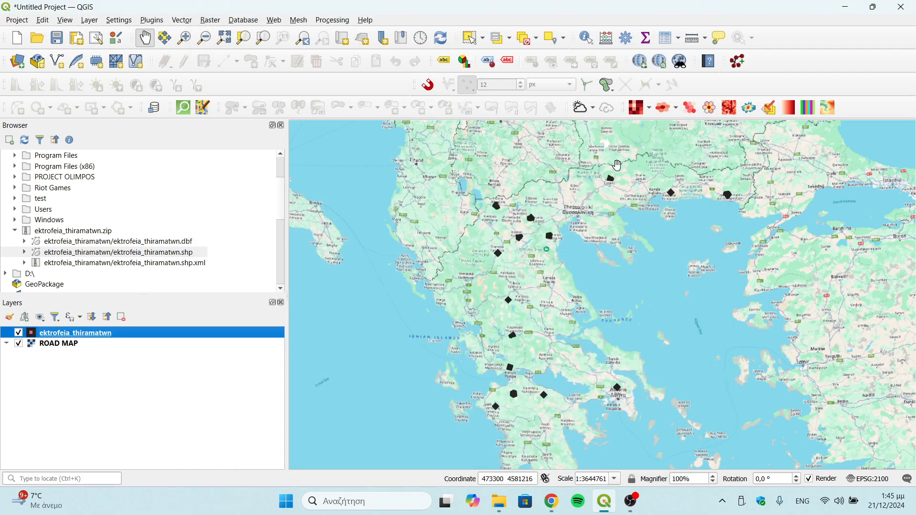
click(668, 48)
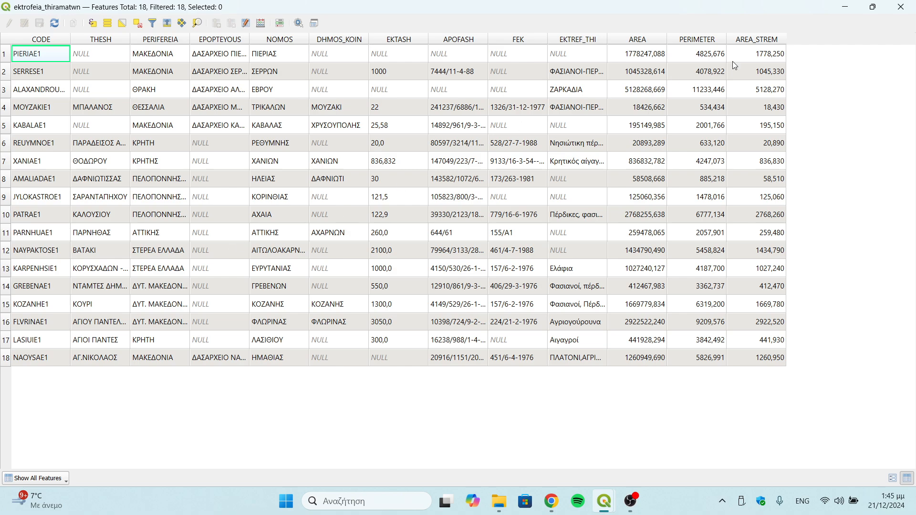
click(901, 7)
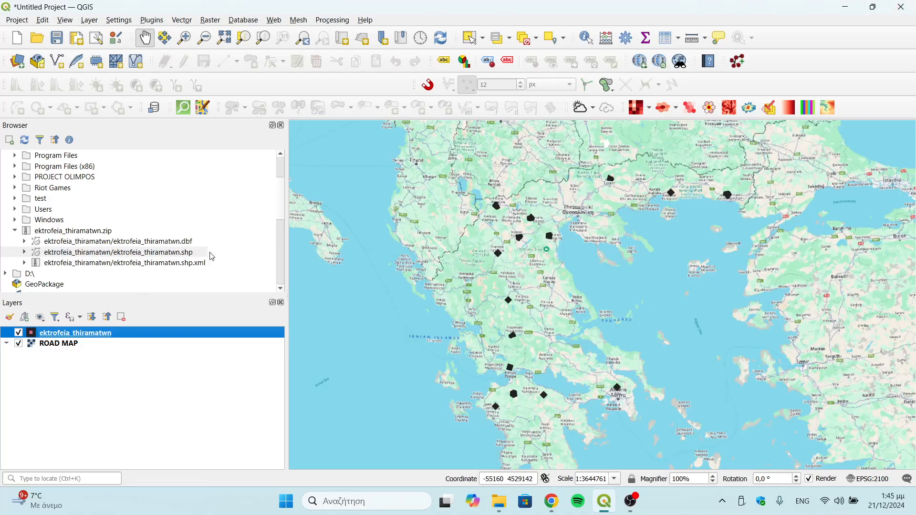
- Hide the ROAD MAP layer and inspect the game farm polygons on the blank map
click(18, 344)
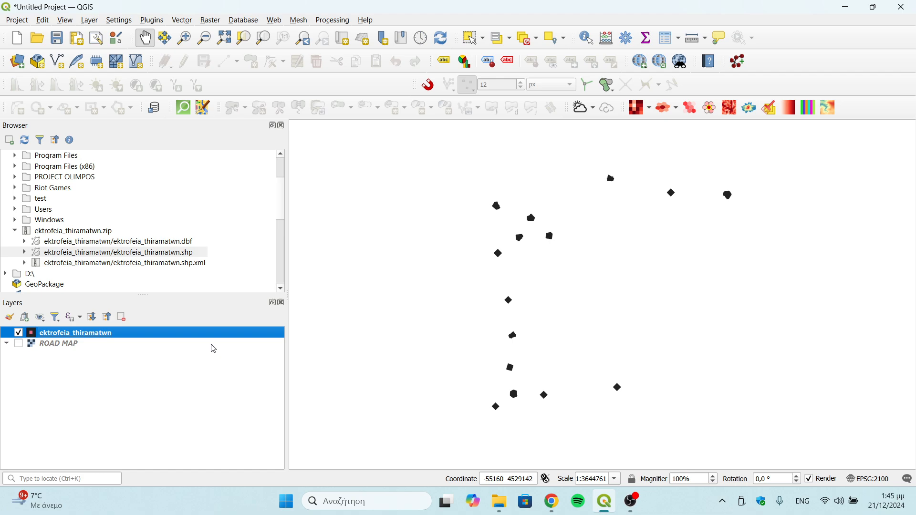
drag(549, 250, 505, 299)
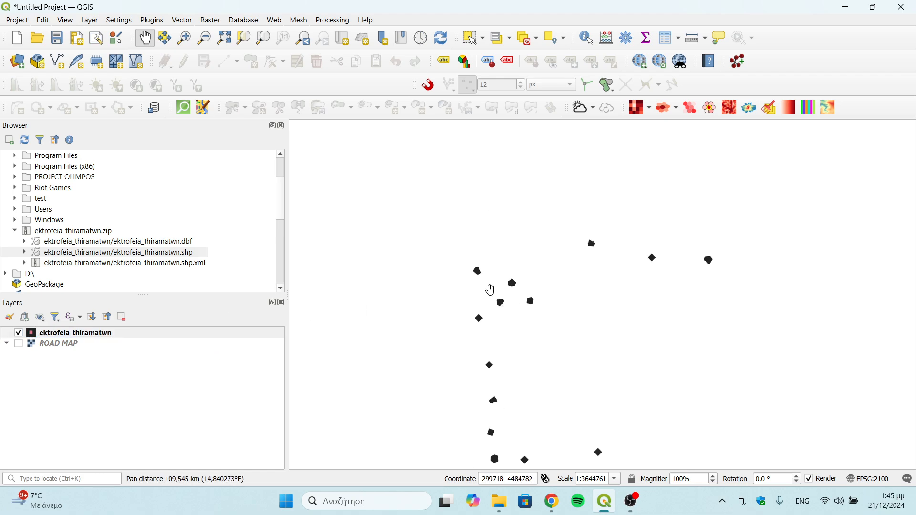
scroll(476, 272, up, 2)
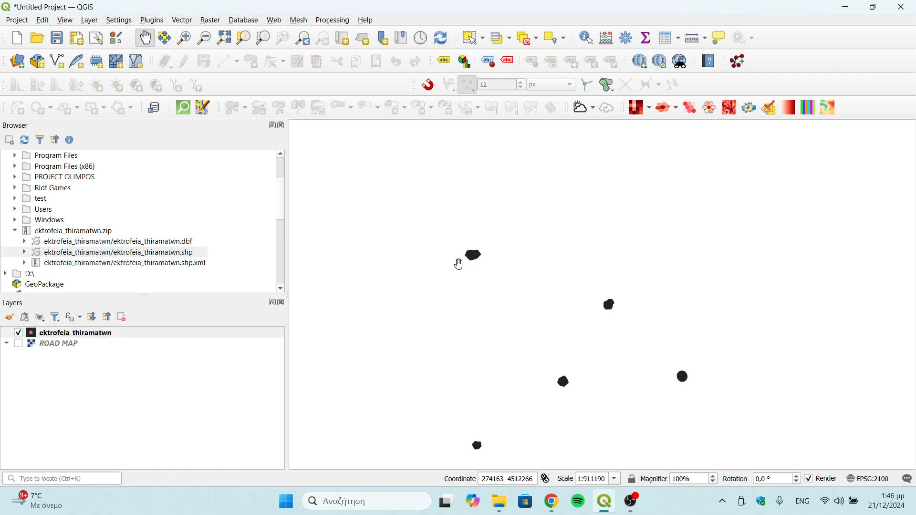
scroll(575, 338, down, 2)
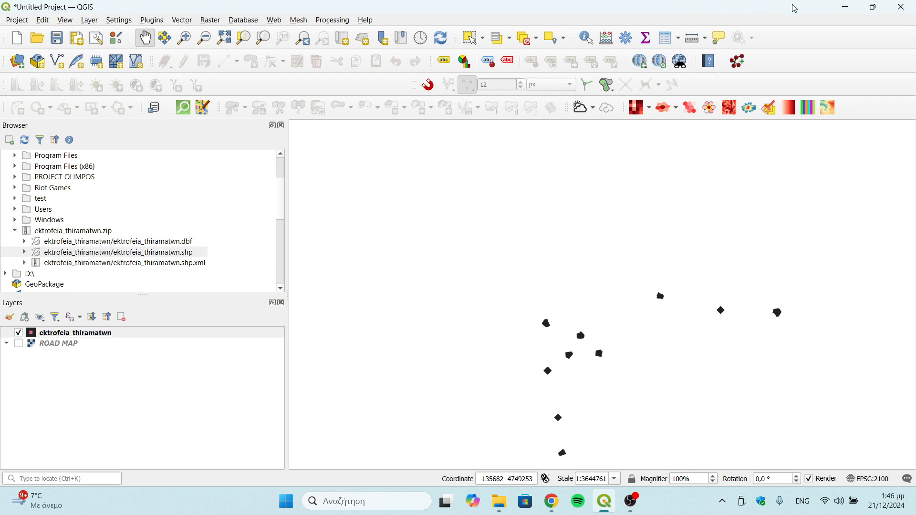
- Switch to File Explorer, open the test folder on drive C and look through its files
click(842, 7)
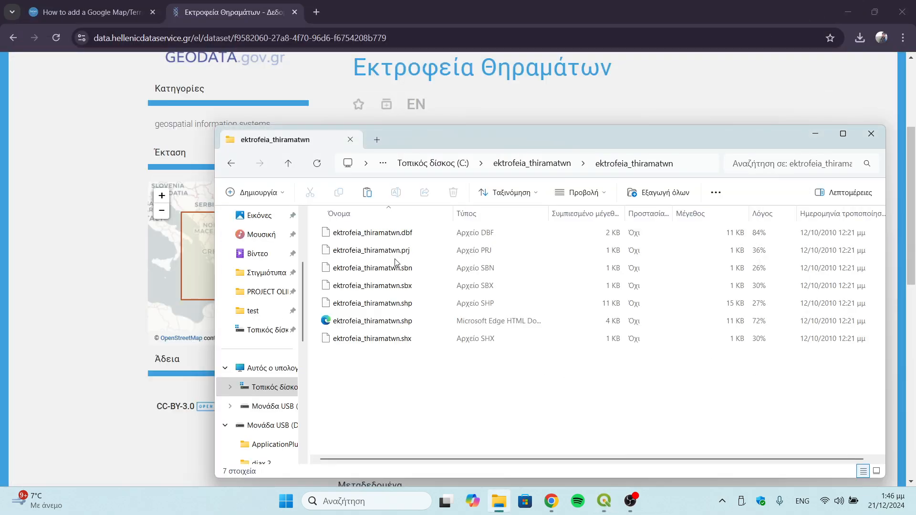
click(261, 366)
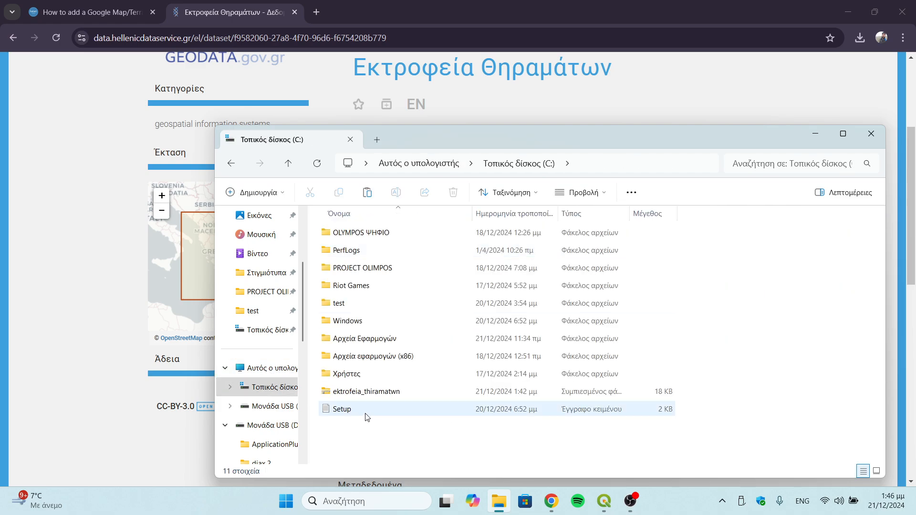
right_click(358, 439)
click(335, 441)
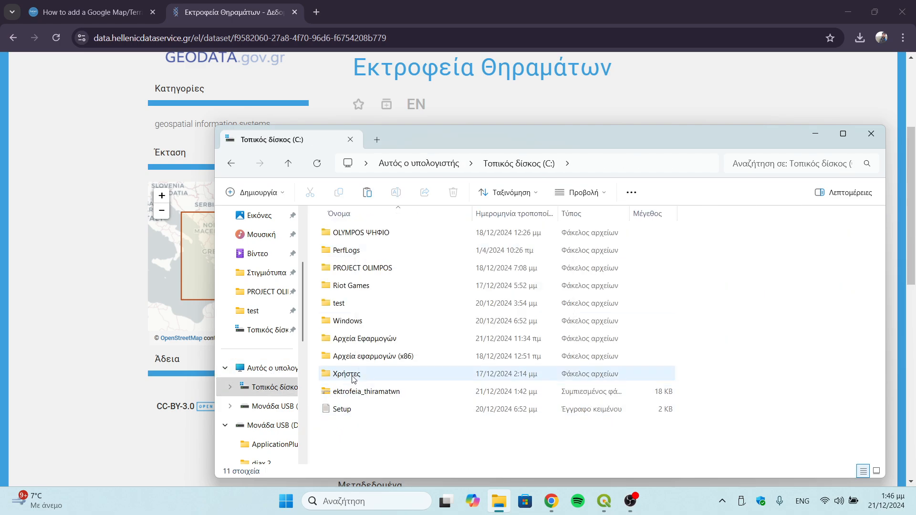
double_click(346, 304)
scroll(395, 356, down, 5)
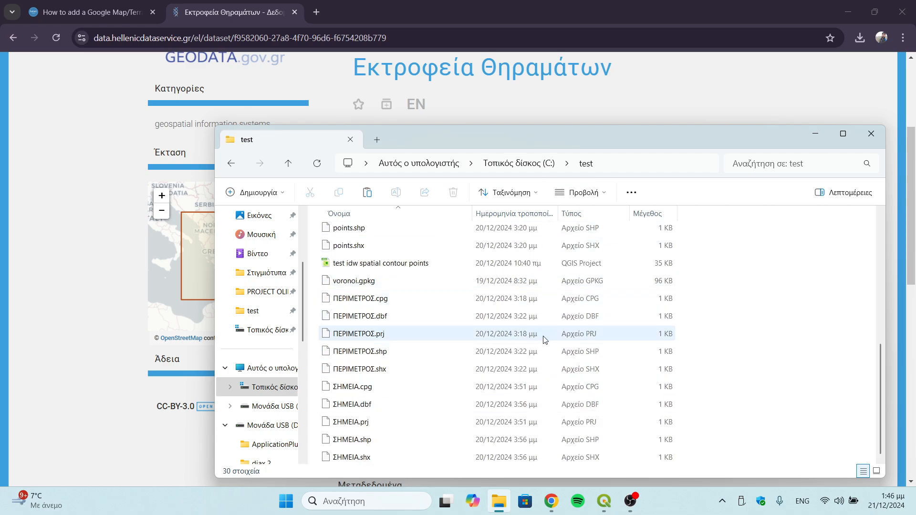
scroll(545, 340, up, 5)
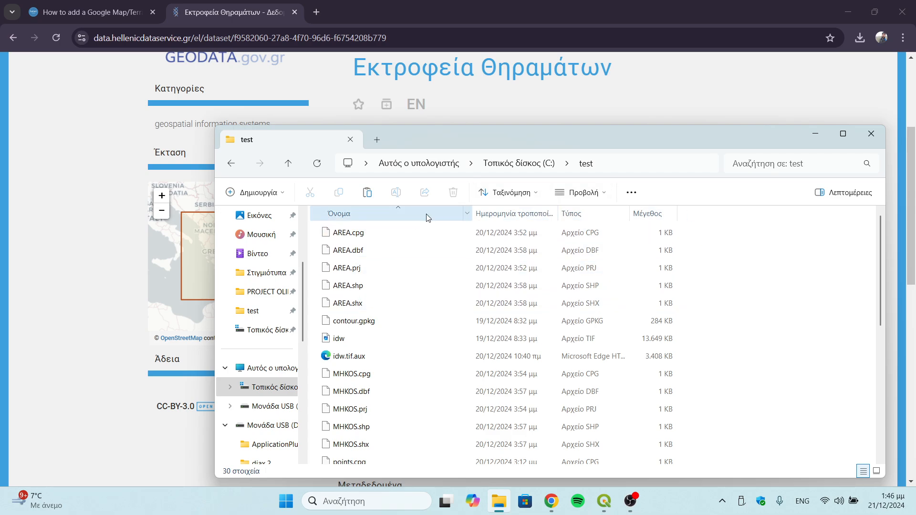
- Create a folder named POINTS inside the test folder
right_click(753, 247)
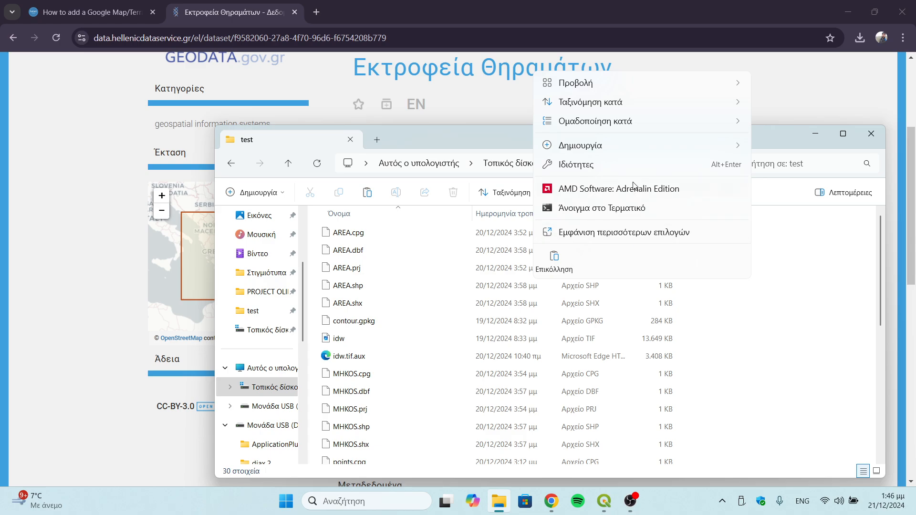
mouse_move(709, 141)
click(466, 153)
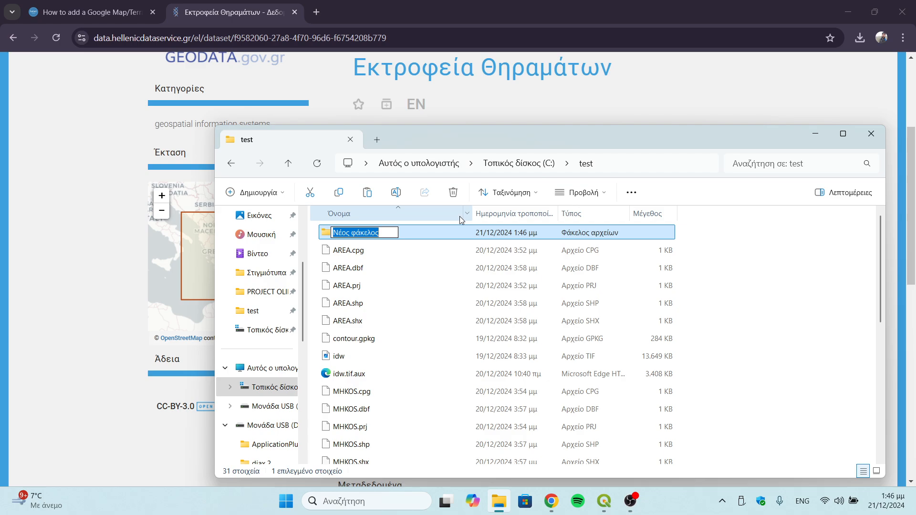
text(POIN)
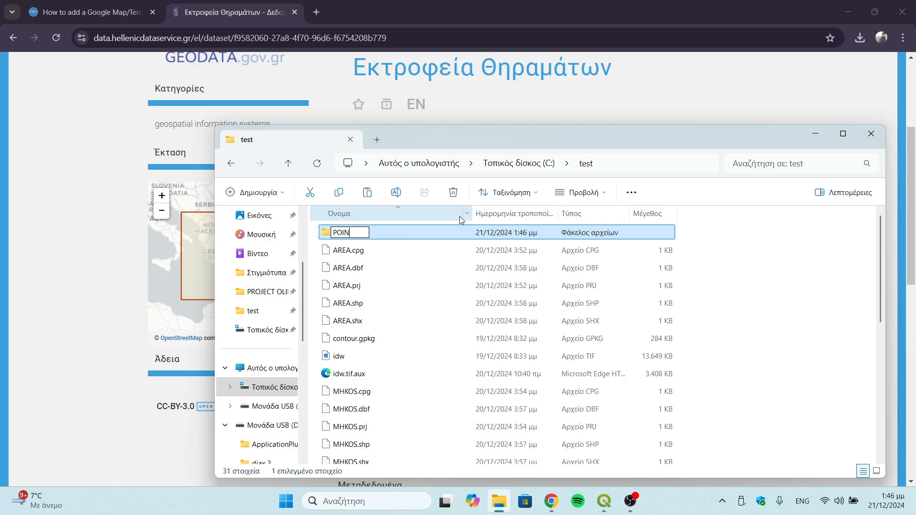
text(TS)
key(Return)
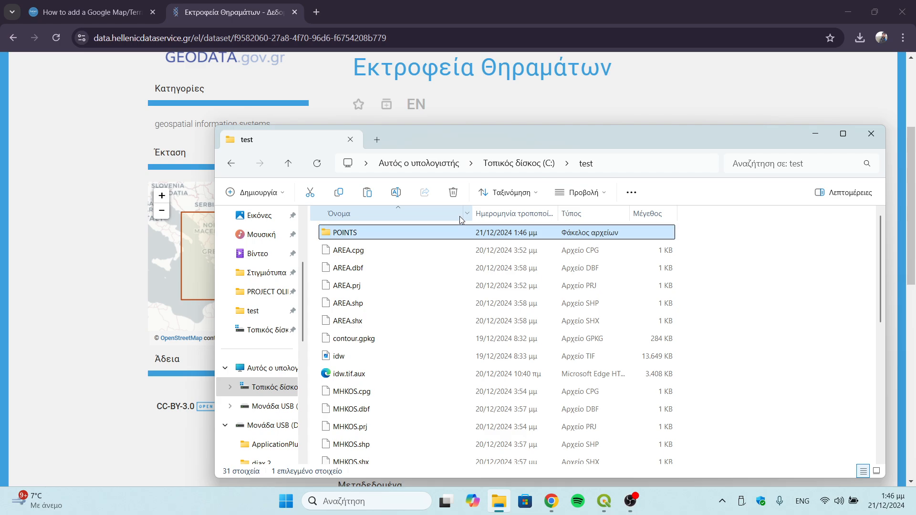
- Open the POINTS folder and create a subfolder inside it, also named POINTS
double_click(398, 234)
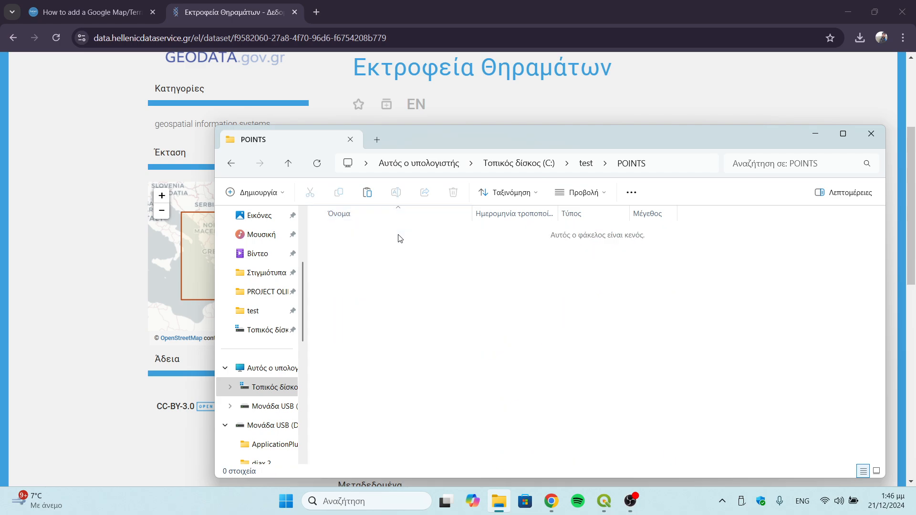
right_click(368, 256)
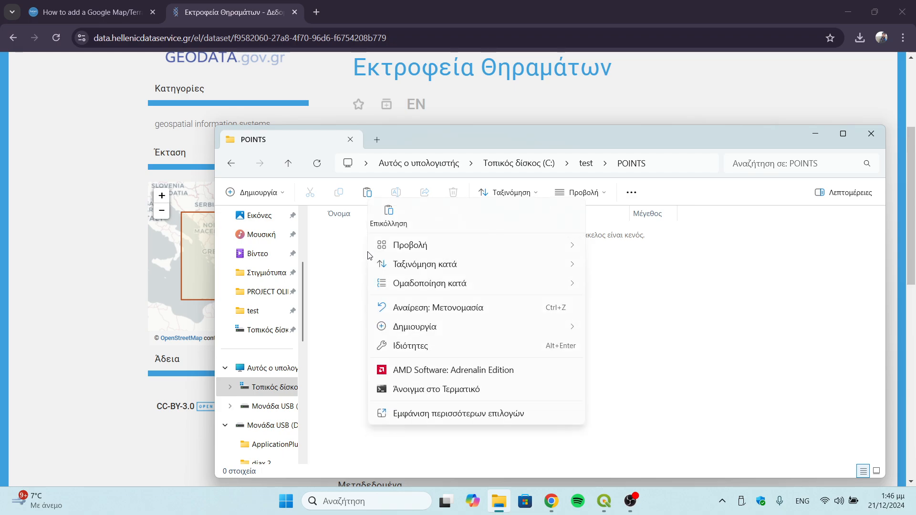
mouse_move(573, 327)
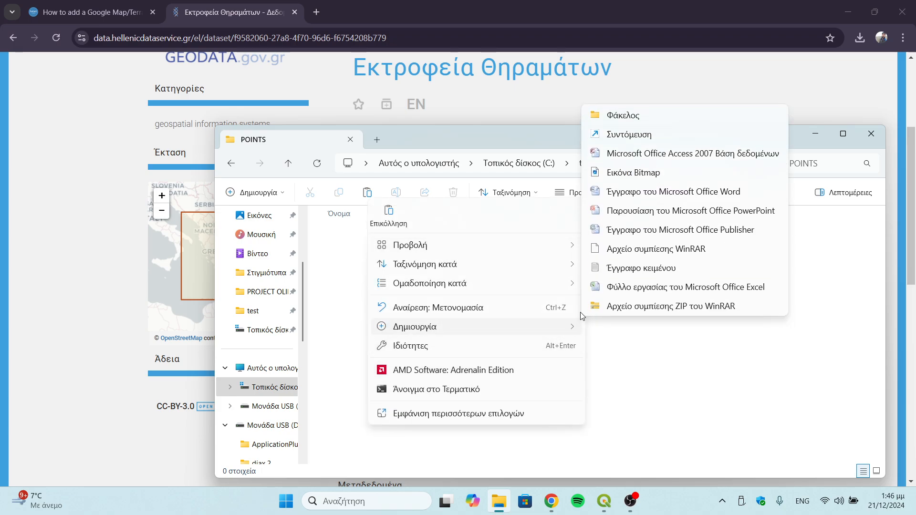
click(630, 120)
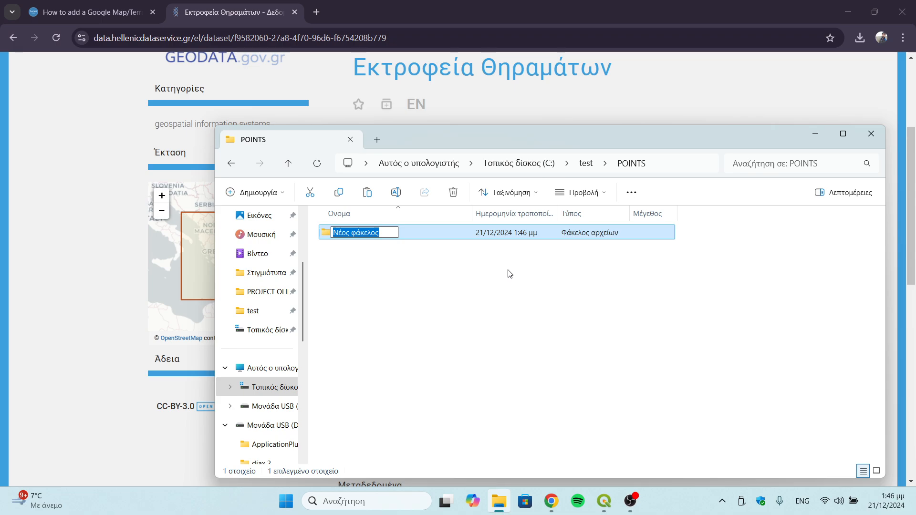
text(POINTS)
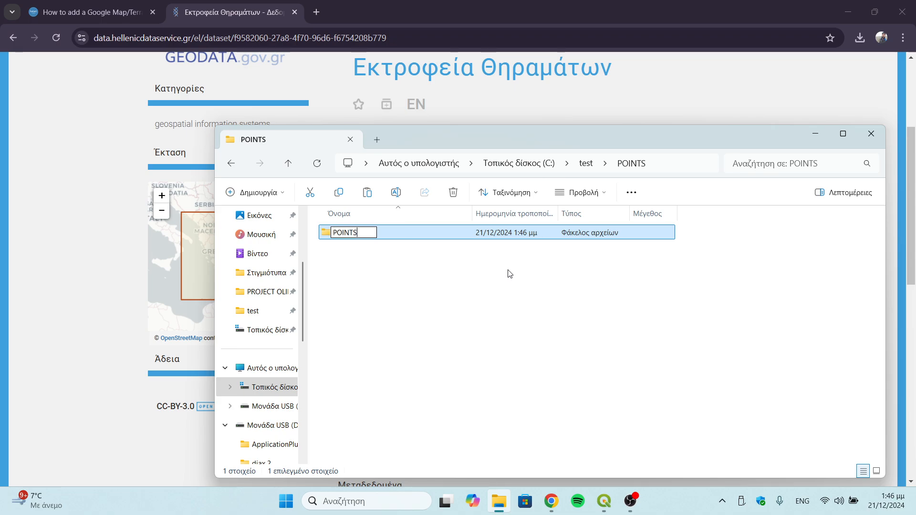
key(Return)
click(510, 273)
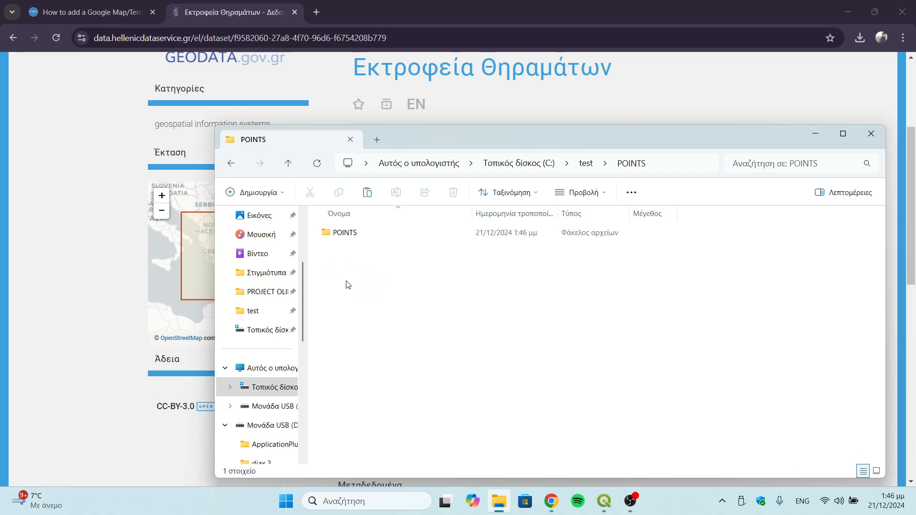
- Check the contents of the inner POINTS folder, then return to the test folder and look through its files
double_click(364, 234)
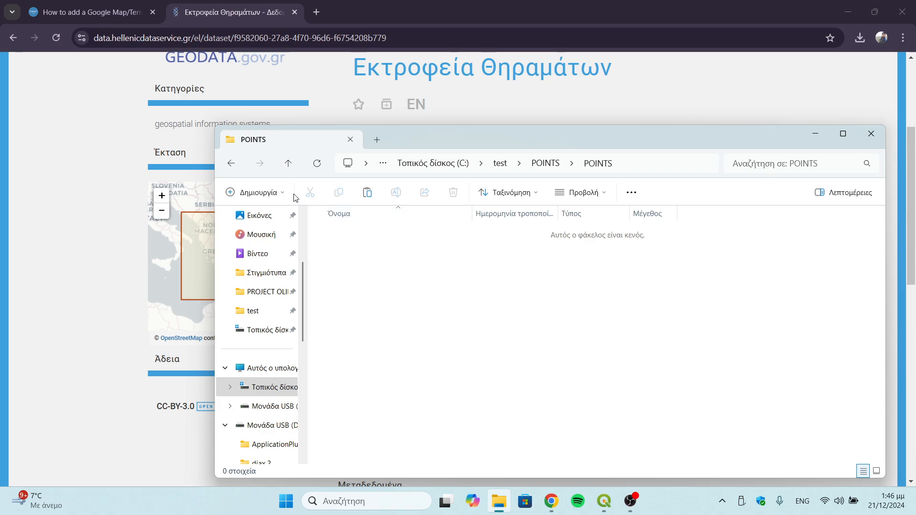
click(289, 164)
click(286, 165)
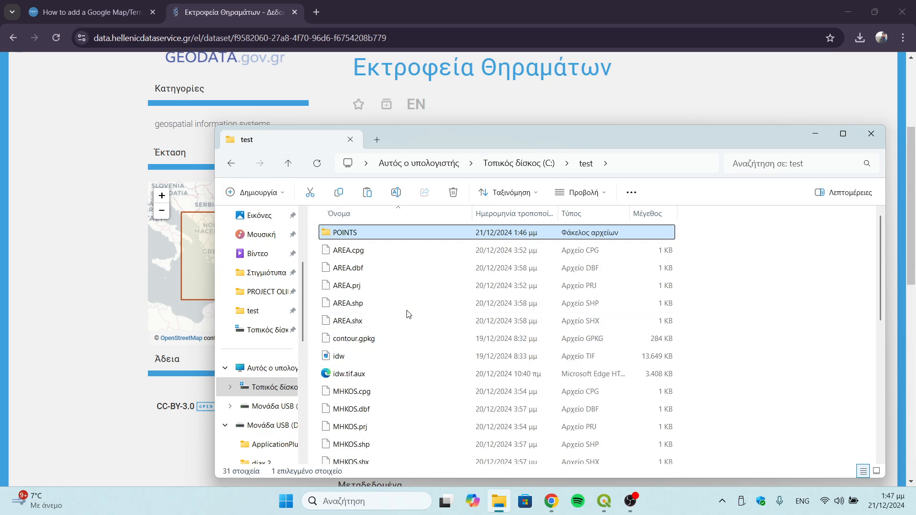
scroll(377, 338, down, 3)
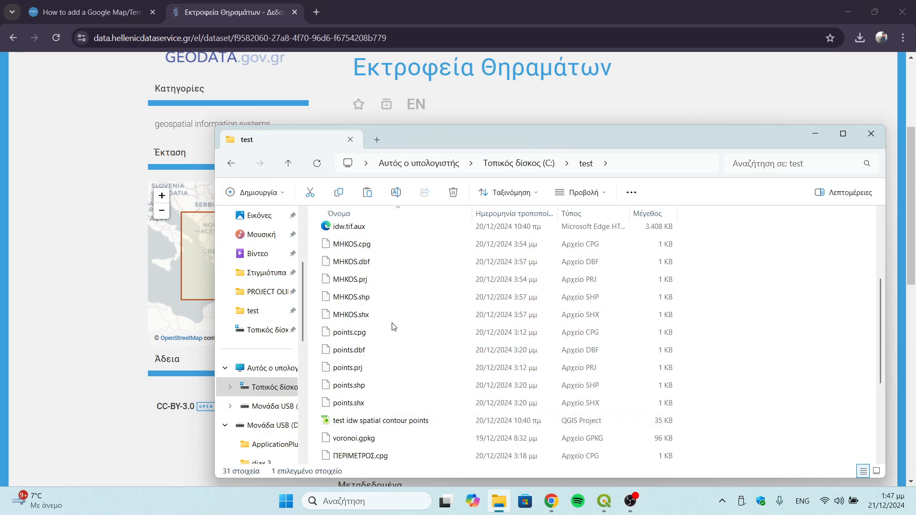
scroll(409, 290, up, 3)
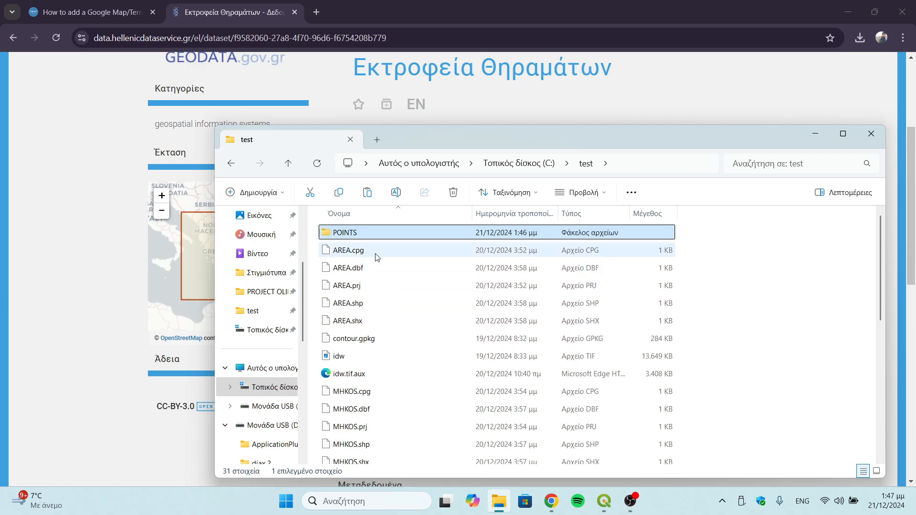
- Switch to QGIS and start a new shapefile layer with the file name COORDINATES
click(605, 504)
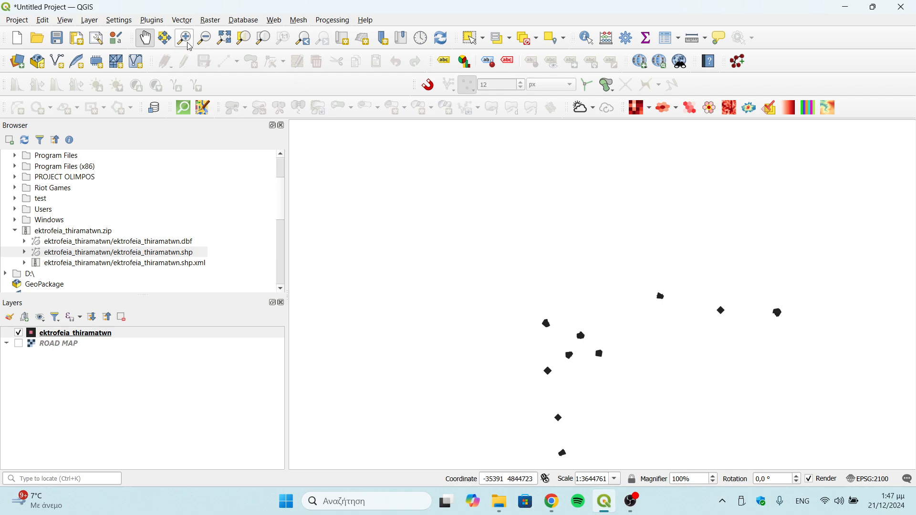
click(90, 21)
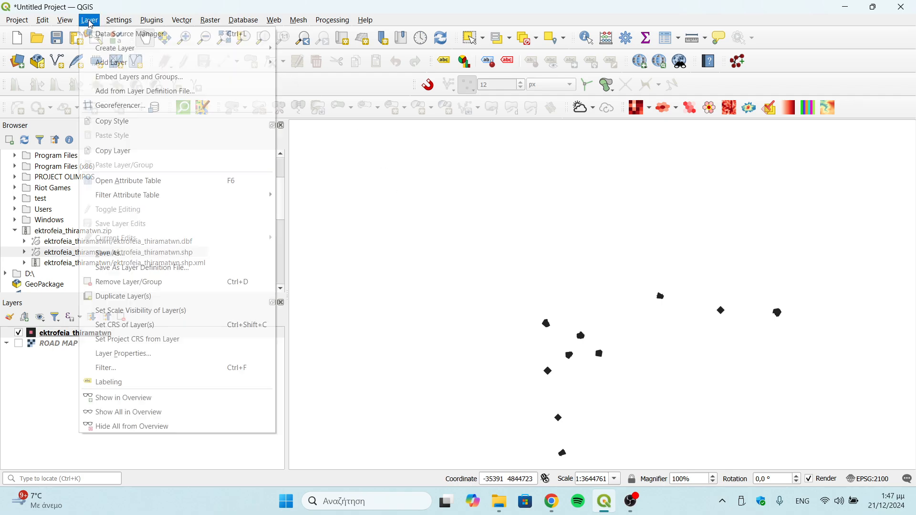
mouse_move(257, 48)
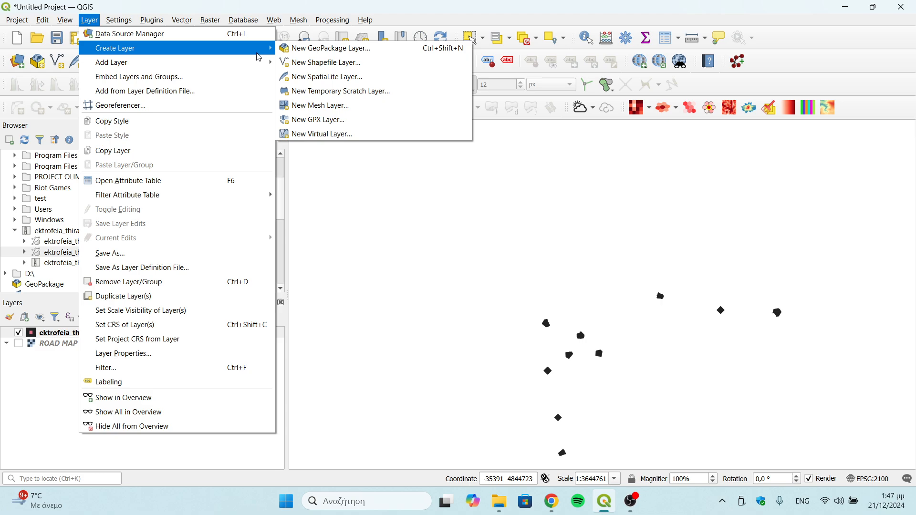
click(369, 62)
click(358, 31)
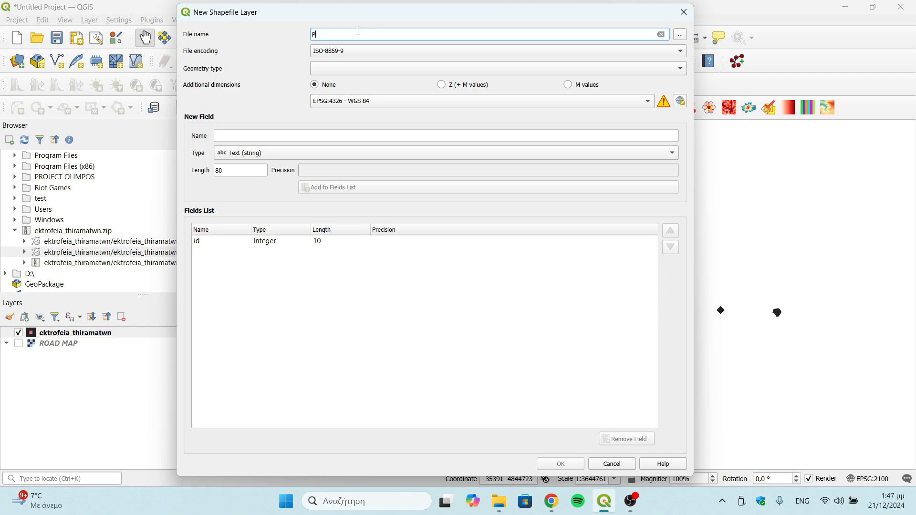
key(BackSpace)
key(alt+shift)
text(co)
- Set the new shapefile's save location to C:\test\POINTS\POINTS, keeping the file name COORDINATES
click(681, 38)
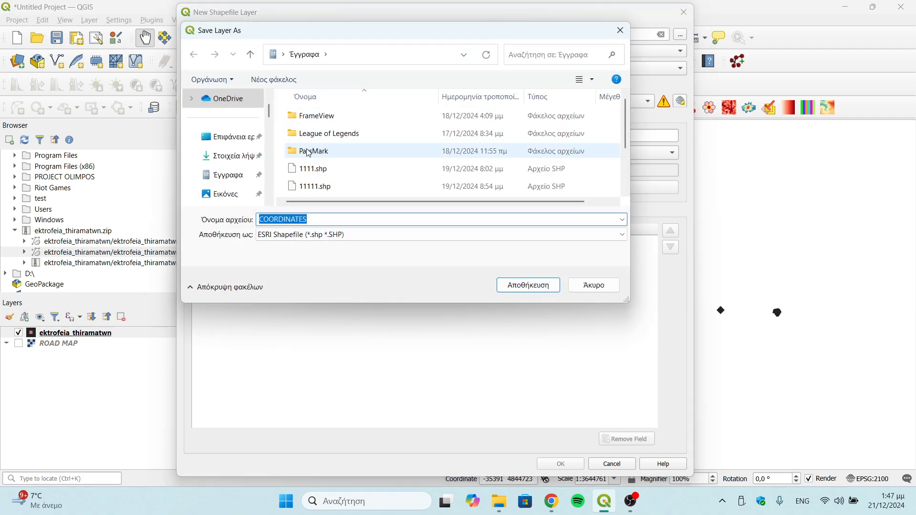
scroll(246, 171, down, 2)
scroll(241, 184, up, 3)
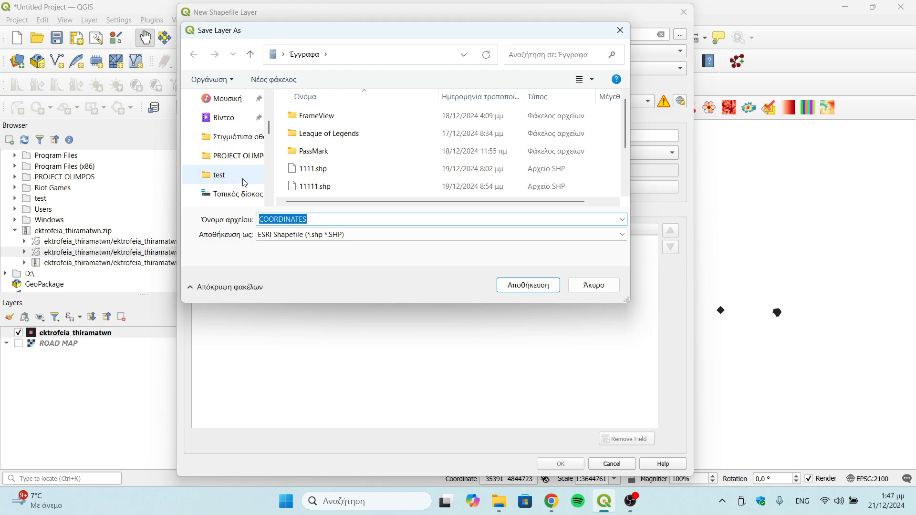
scroll(245, 139, up, 1)
scroll(234, 147, down, 3)
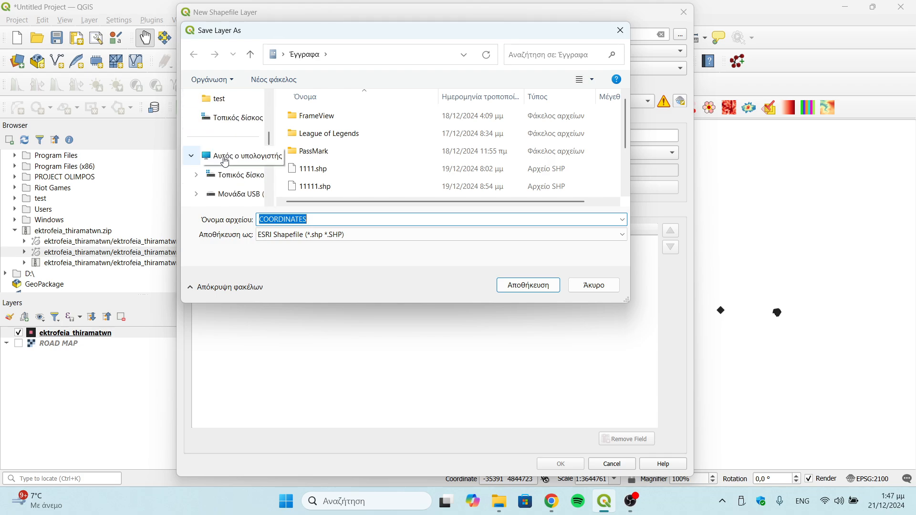
click(240, 155)
double_click(356, 122)
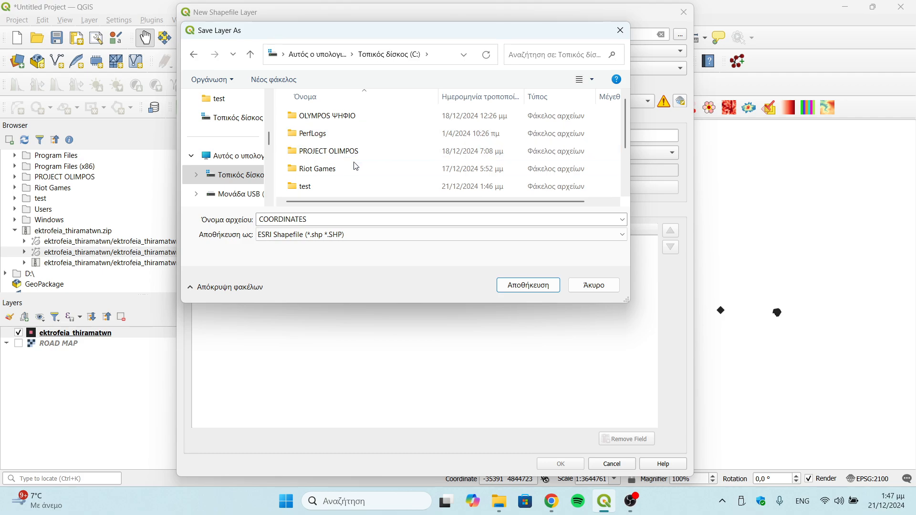
double_click(329, 186)
double_click(342, 119)
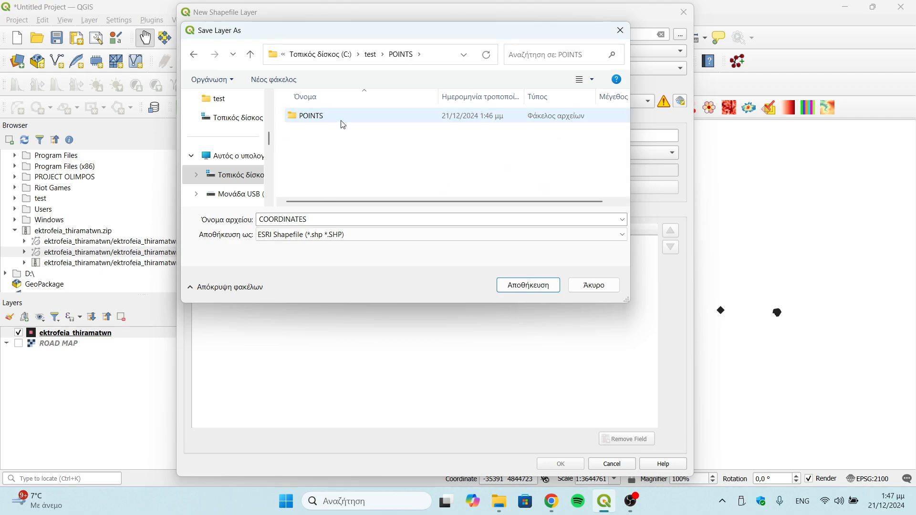
double_click(354, 119)
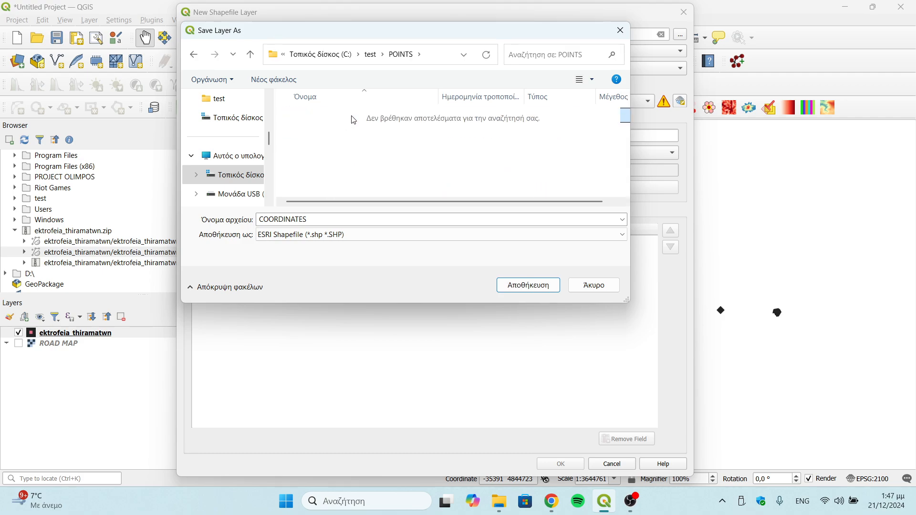
click(530, 285)
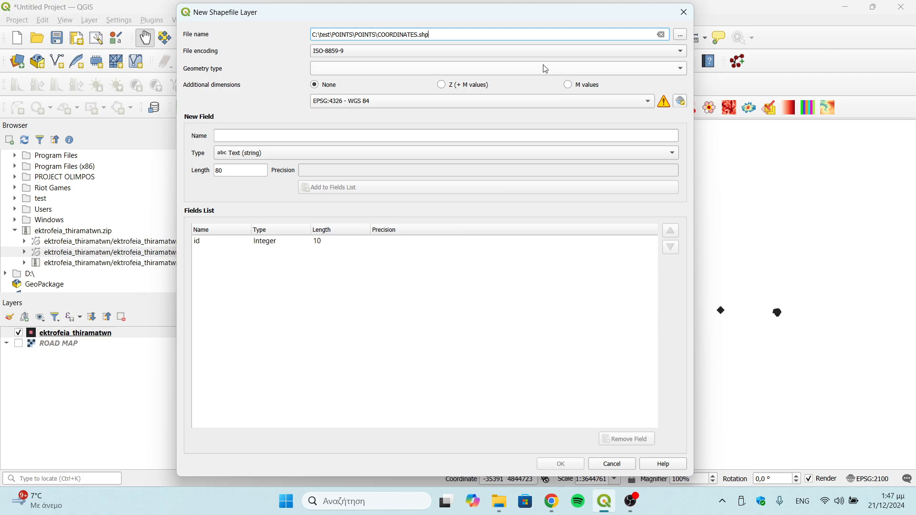
- Set the new shapefile's file encoding to greek
click(475, 53)
scroll(400, 299, up, 20)
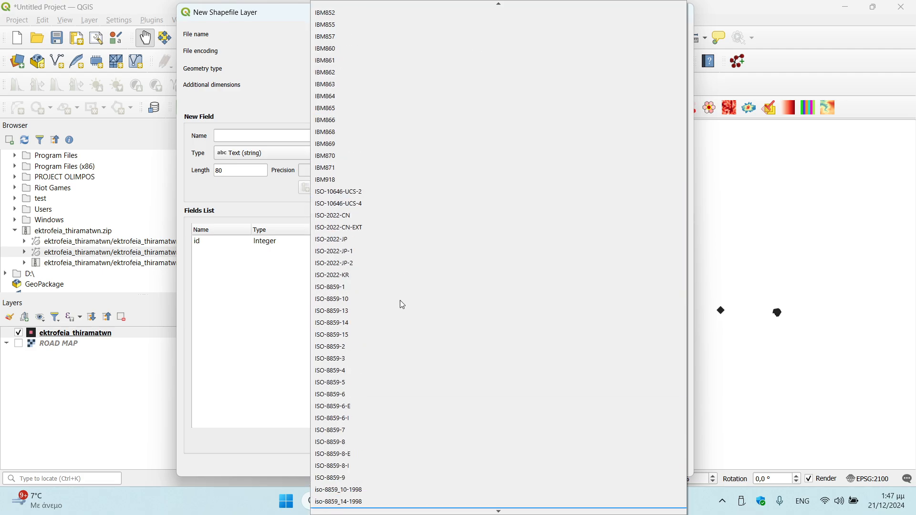
scroll(399, 300, up, 10)
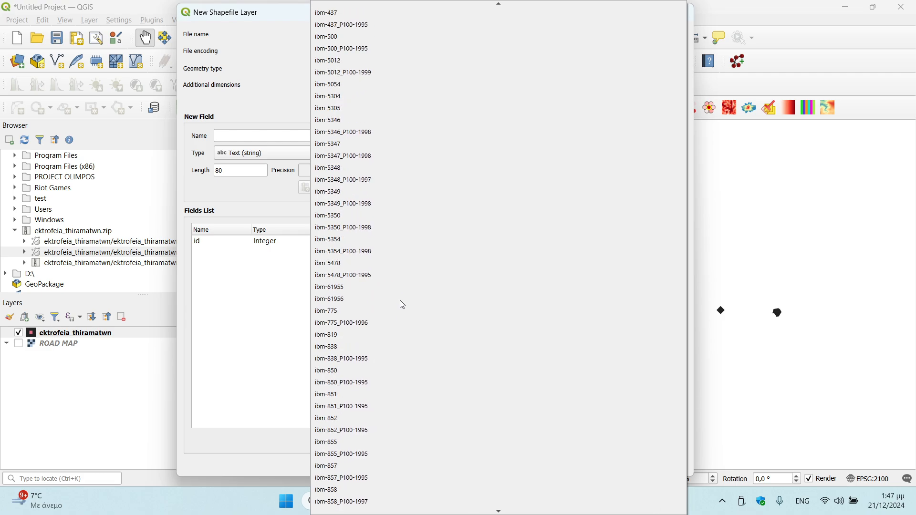
click(400, 299)
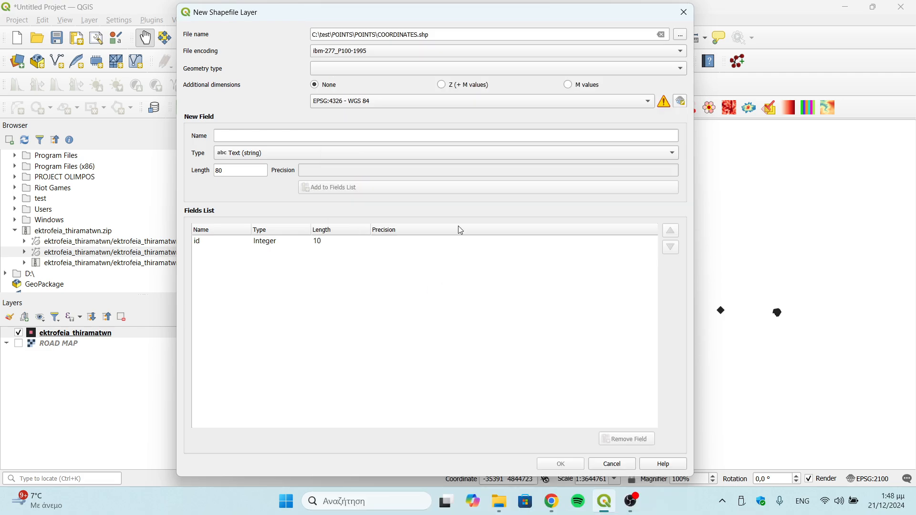
click(417, 53)
scroll(408, 124, up, 15)
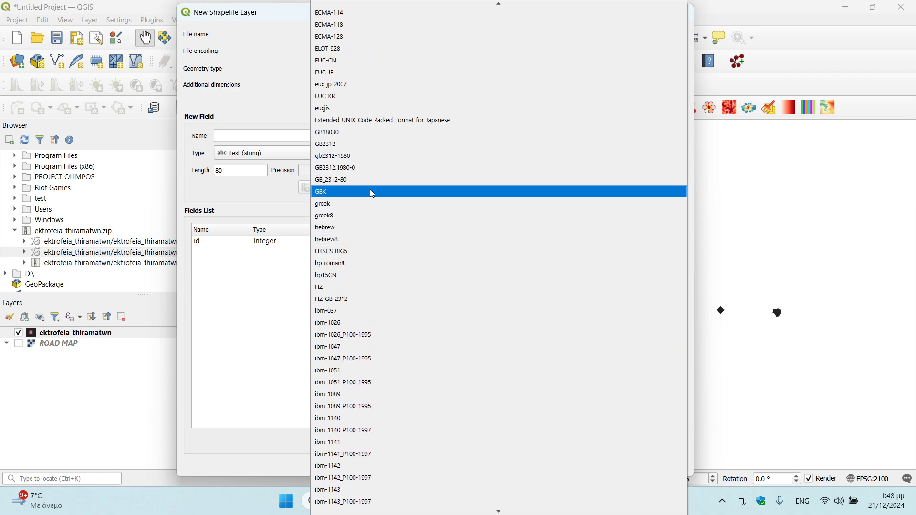
click(356, 205)
- Create the shapefile with Point geometry and the project CRS EPSG:2100 - GGRS87 / Greek Grid
click(370, 70)
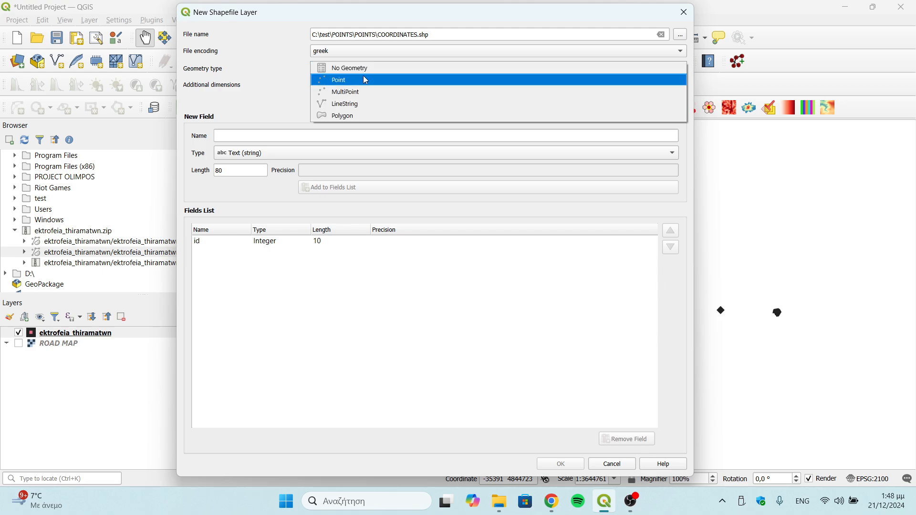
click(363, 83)
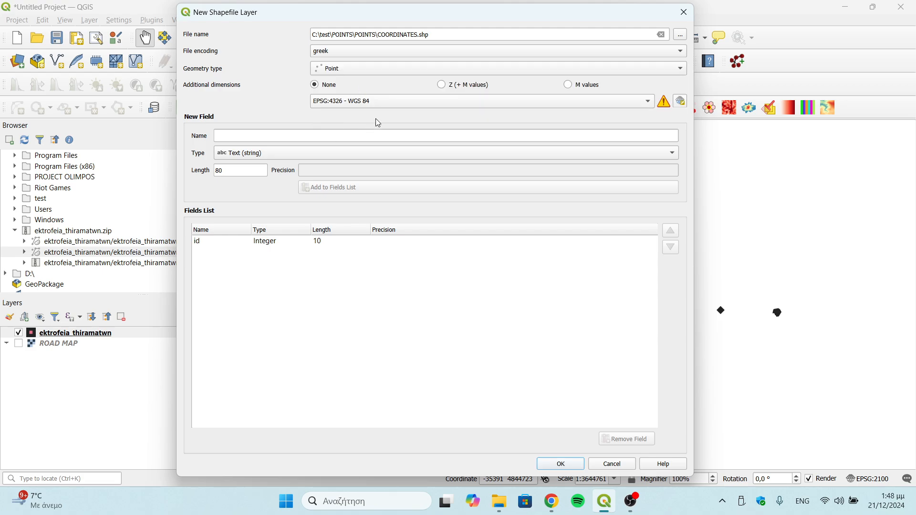
click(405, 101)
click(396, 114)
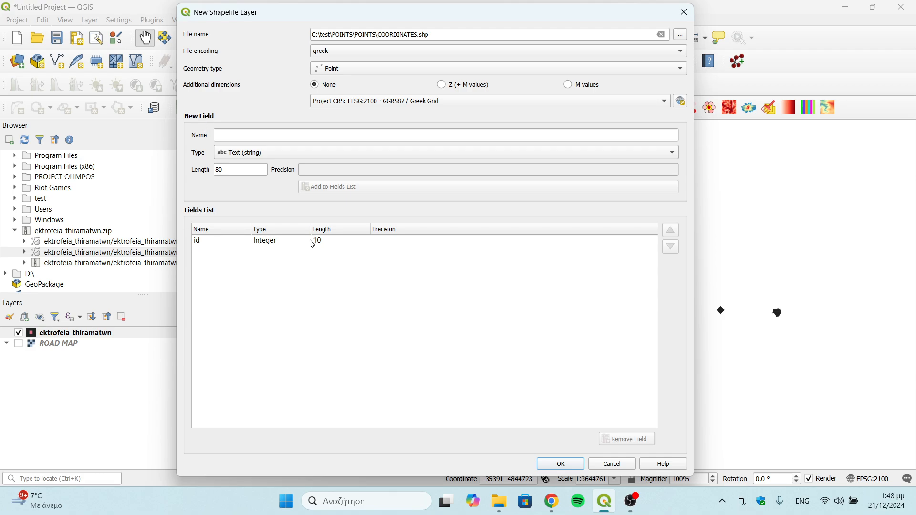
click(561, 463)
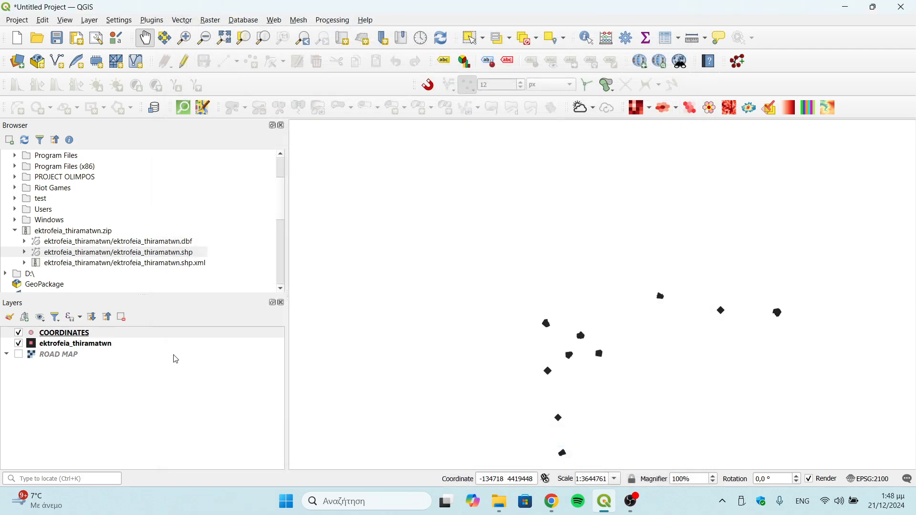
- Enable editing on the COORDINATES layer and add a point with id 1 inside the northwestern game farm polygon
click(57, 334)
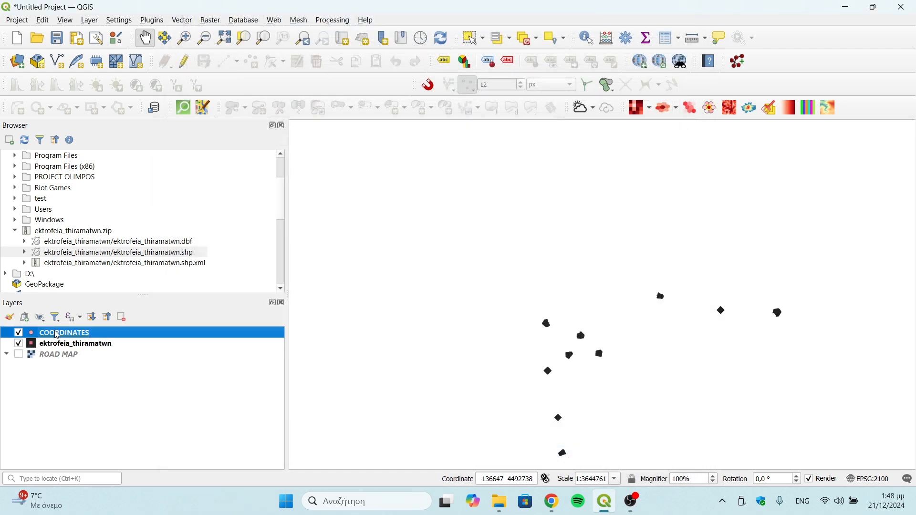
click(184, 61)
scroll(544, 317, up, 3)
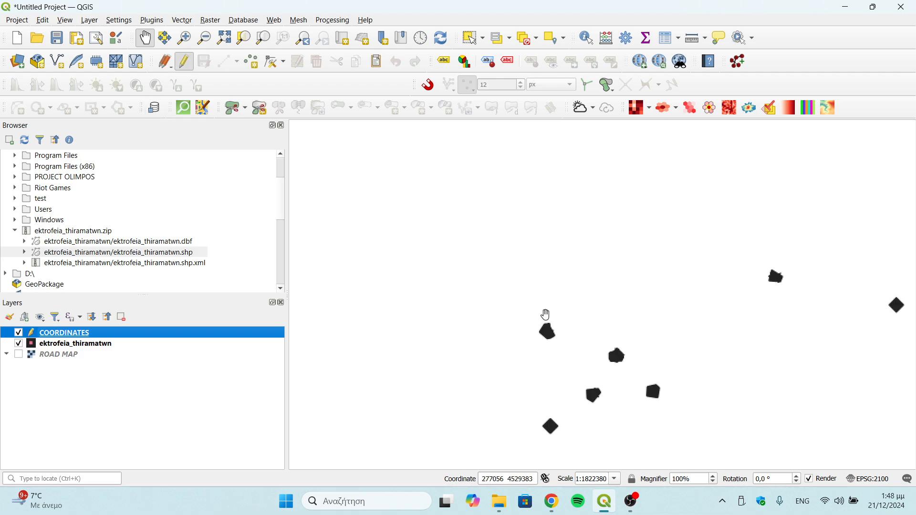
click(251, 62)
scroll(567, 368, up, 4)
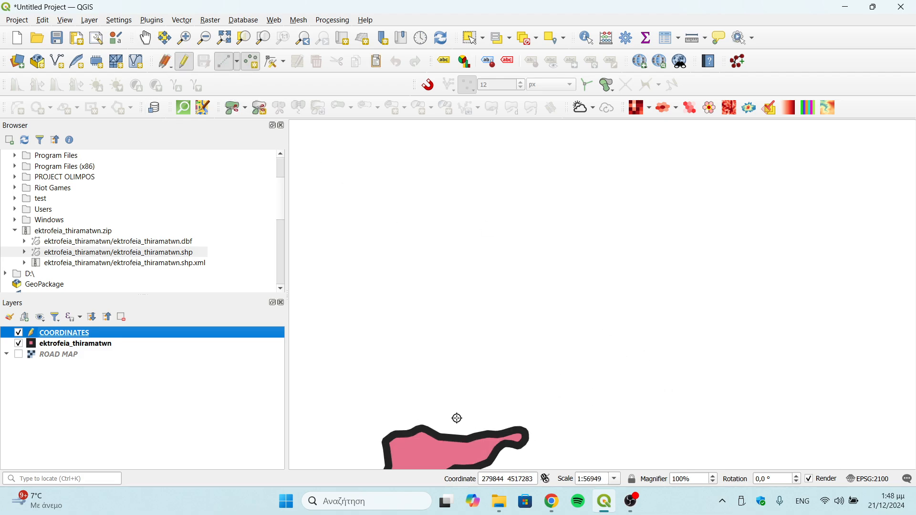
drag(460, 408, 469, 238)
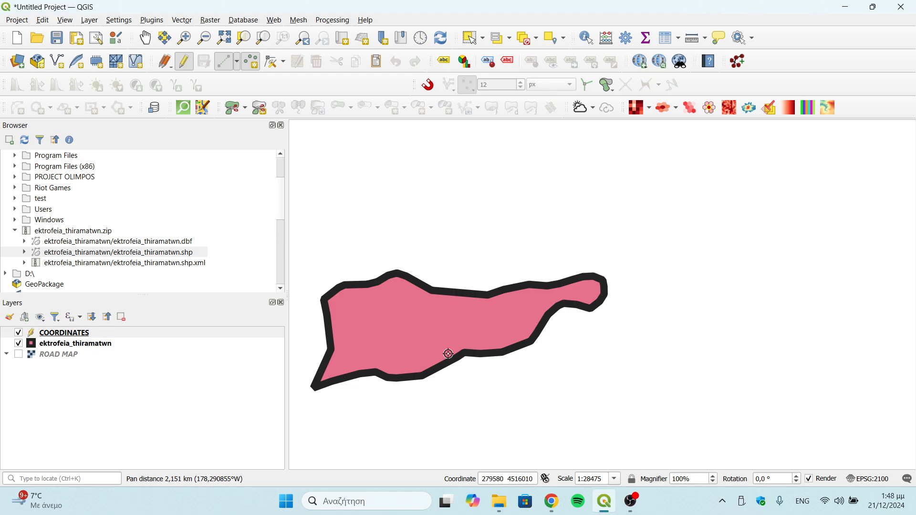
click(426, 325)
text(1)
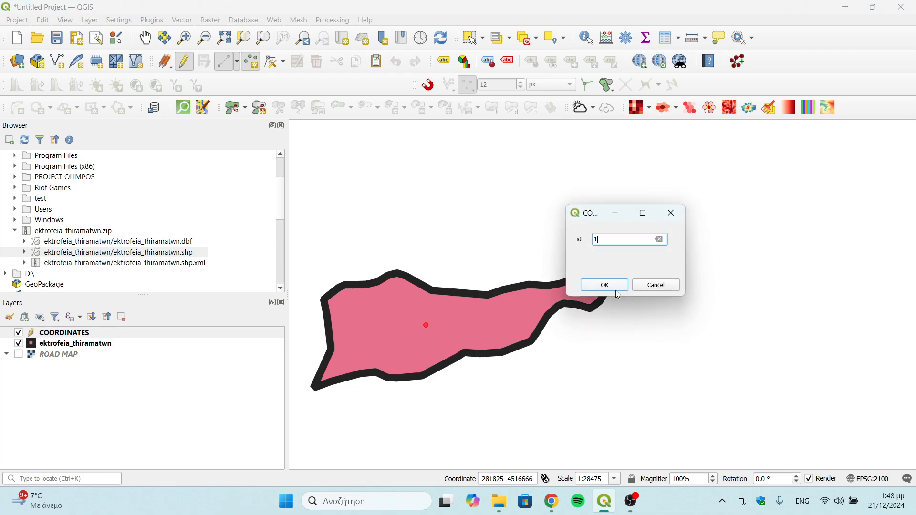
click(614, 285)
- Add a point with id 2 inside the game farm polygon southeast of point 1, at about X 334405, Y 4496264
scroll(615, 364, down, 4)
drag(702, 391, 452, 217)
scroll(630, 282, up, 4)
click(517, 302)
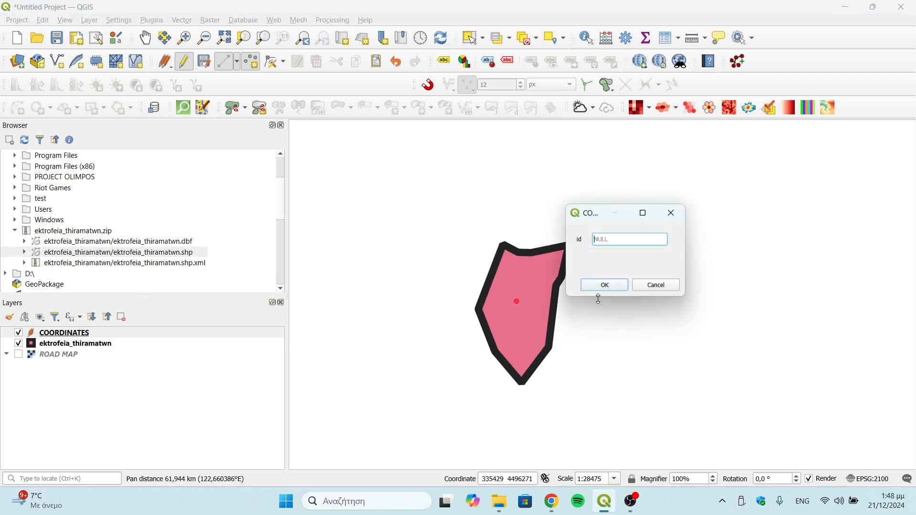
text(2)
click(612, 290)
- Add a point with id 3 inside the game farm polygon southeast of point 2, at about X 364382, Y 4467409
scroll(630, 377, down, 3)
drag(650, 398, 552, 226)
scroll(606, 304, down, 2)
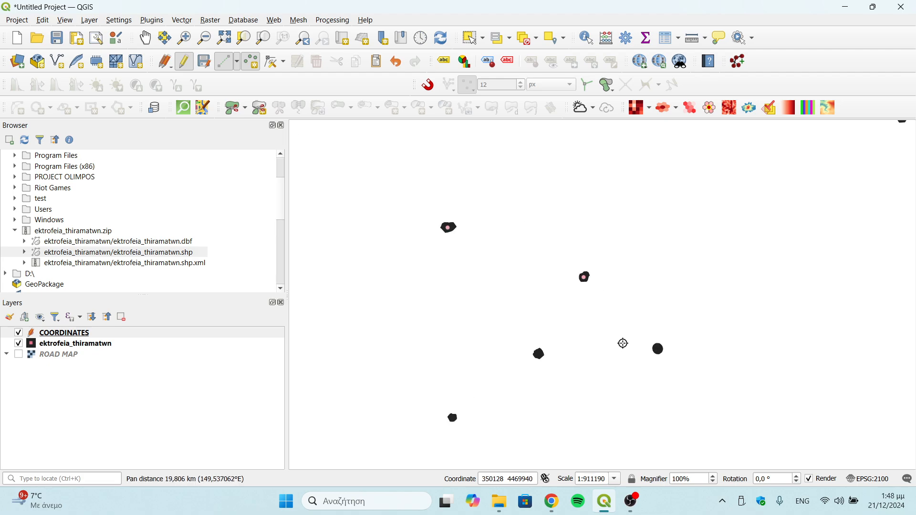
scroll(658, 356, up, 2)
scroll(659, 356, up, 1)
click(655, 297)
text(3)
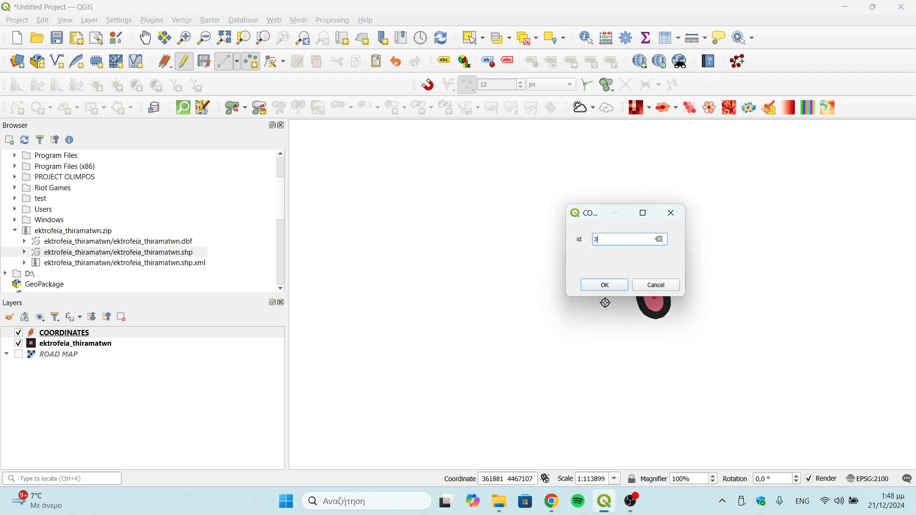
click(605, 288)
- Add a point with id 4 inside the game farm polygon west of point 3, at about X 316060, Y 4465329
scroll(512, 333, down, 3)
drag(482, 367, 581, 344)
scroll(515, 314, up, 4)
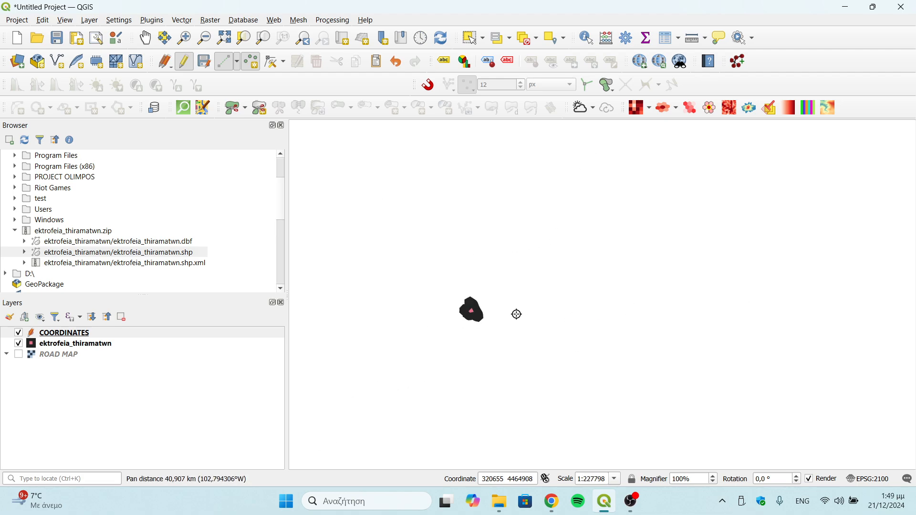
click(351, 290)
text(4)
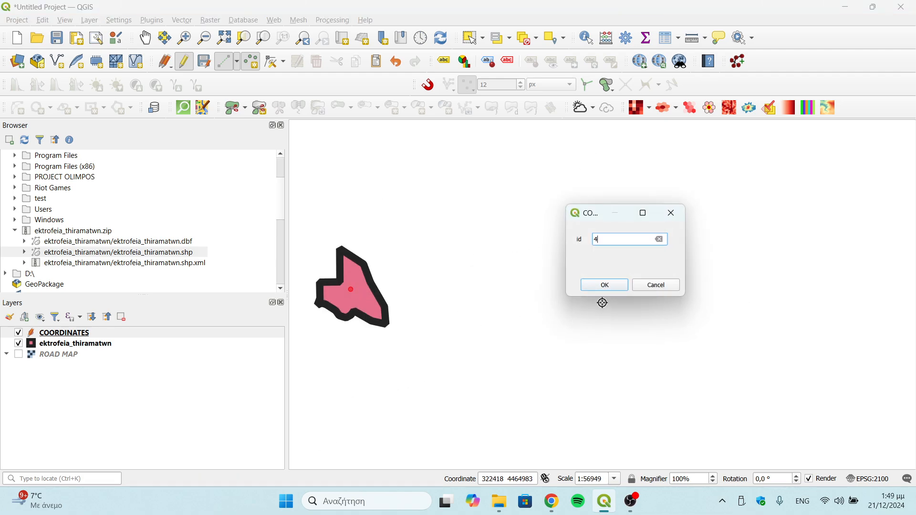
click(615, 289)
- Use the Vertex Tool to pick up point 1 and place it back inside its polygon, at about X 278706, Y 4516982
scroll(492, 305, down, 5)
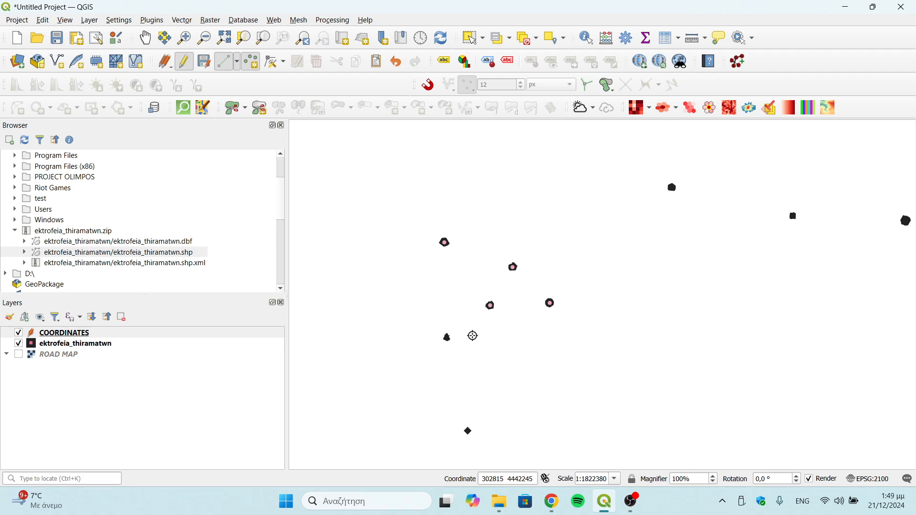
click(165, 63)
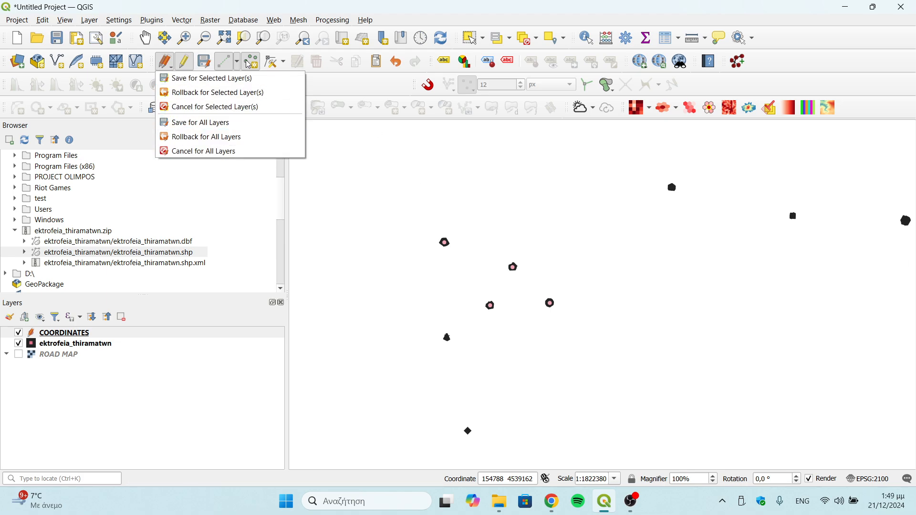
click(273, 62)
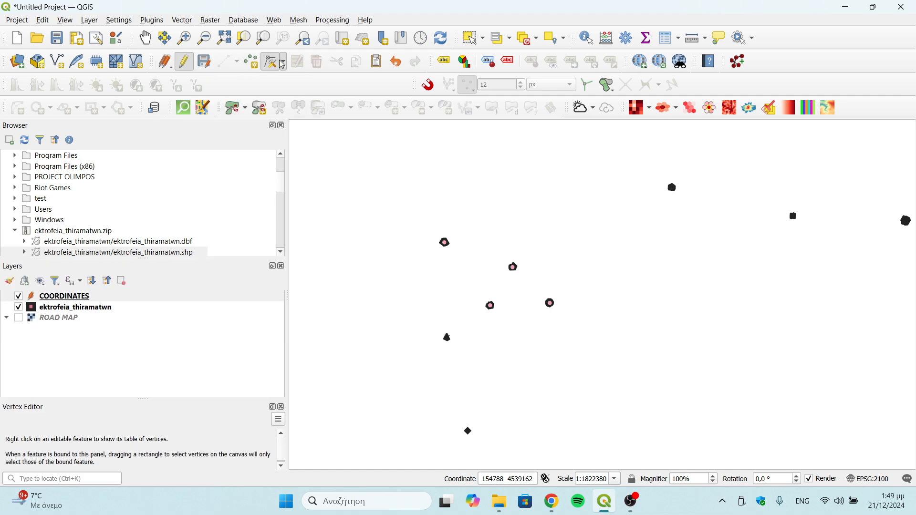
click(285, 65)
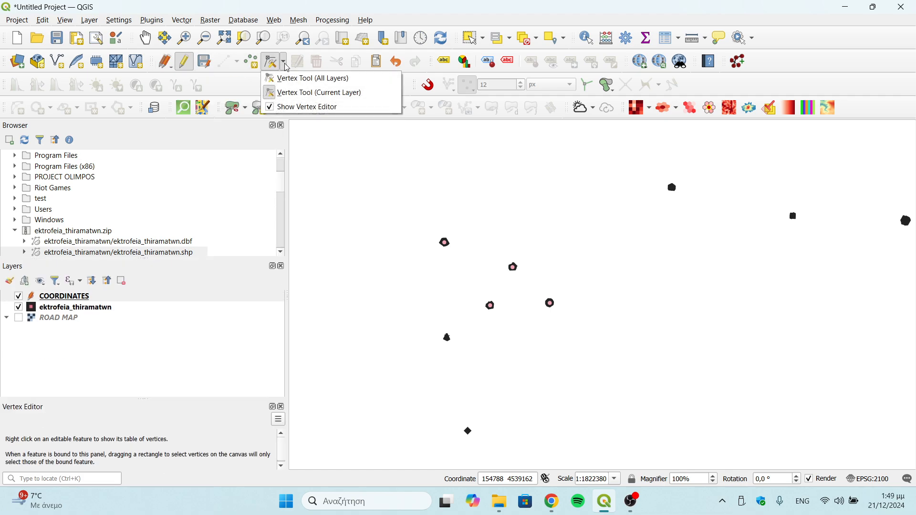
click(446, 250)
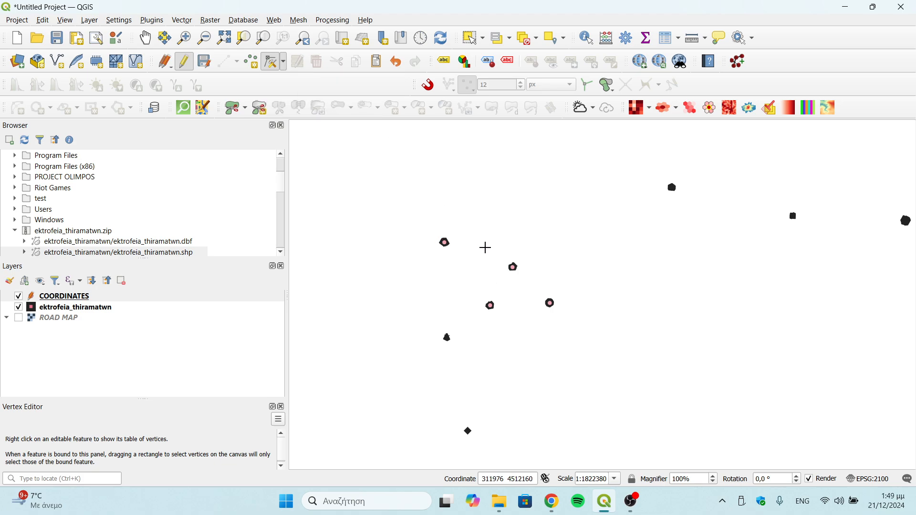
click(445, 243)
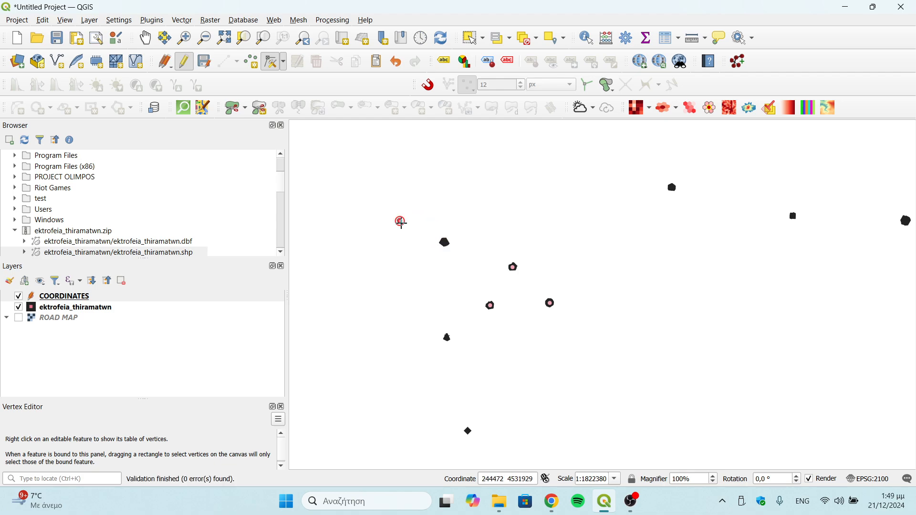
click(443, 242)
scroll(444, 241, up, 1)
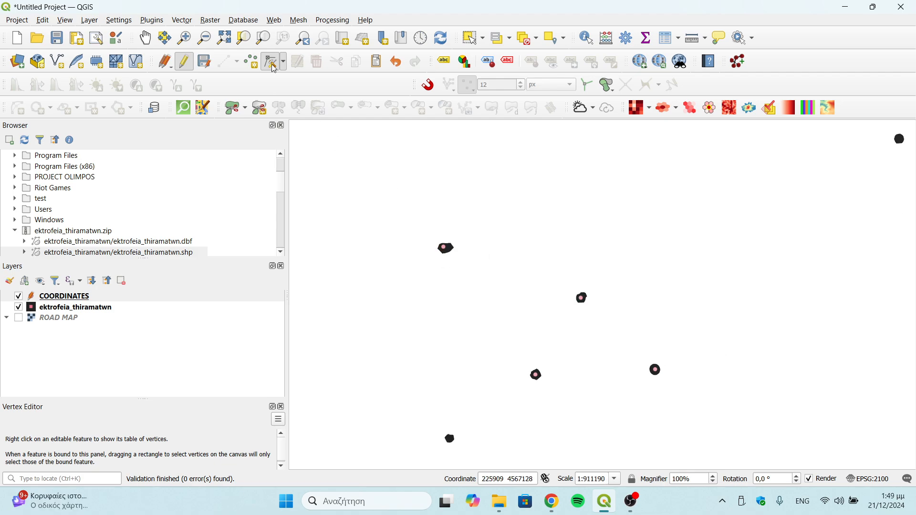
click(170, 66)
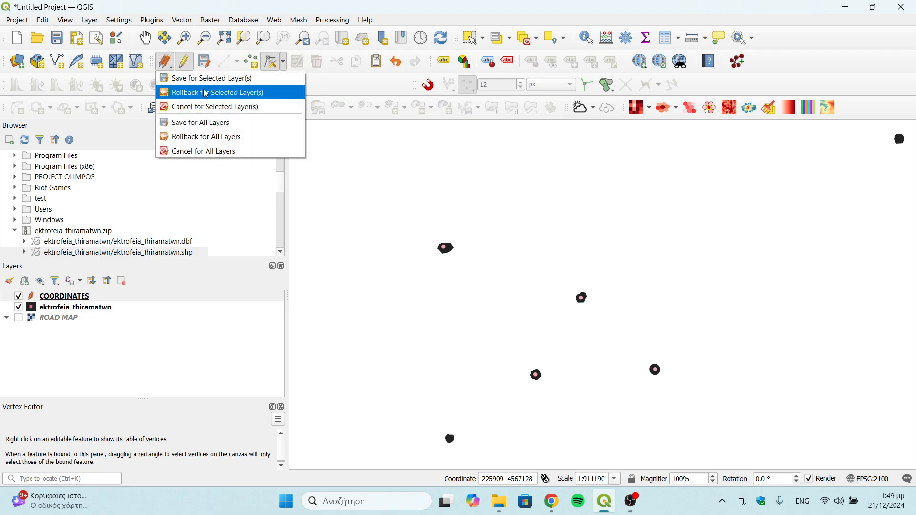
click(271, 67)
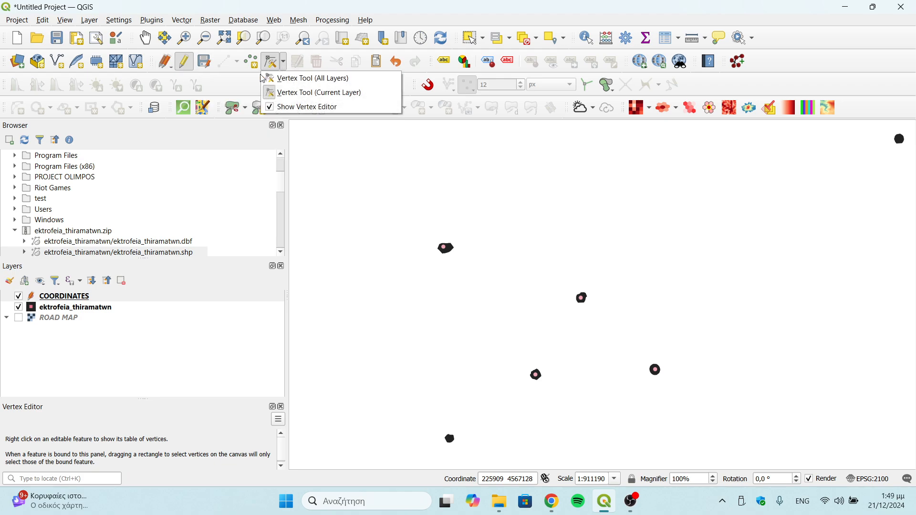
click(479, 249)
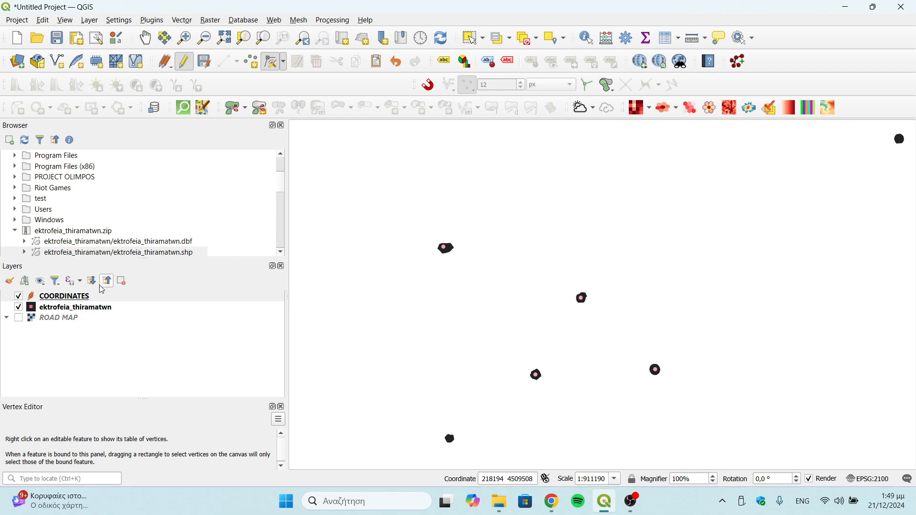
- Stop editing COORDINATES with its changes saved, and calculate the points' X and Y coordinates into the fields xcoord and ycoord
click(184, 61)
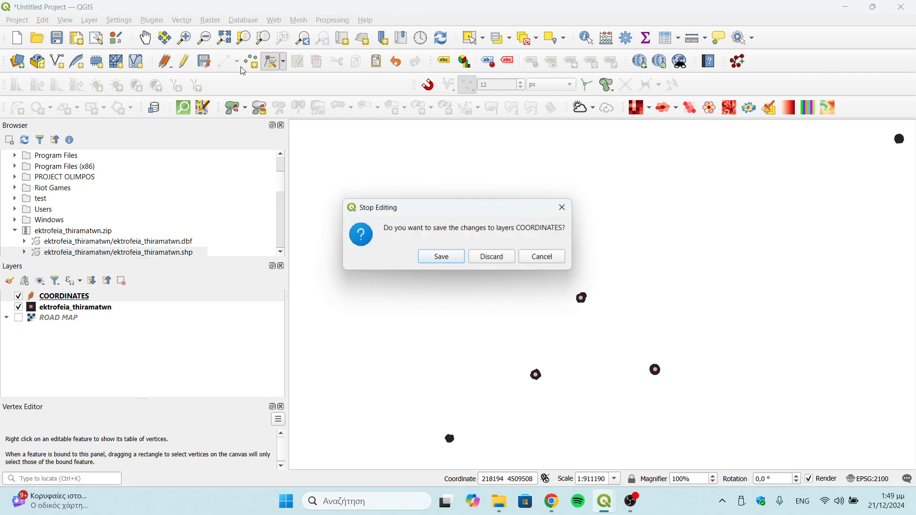
click(451, 258)
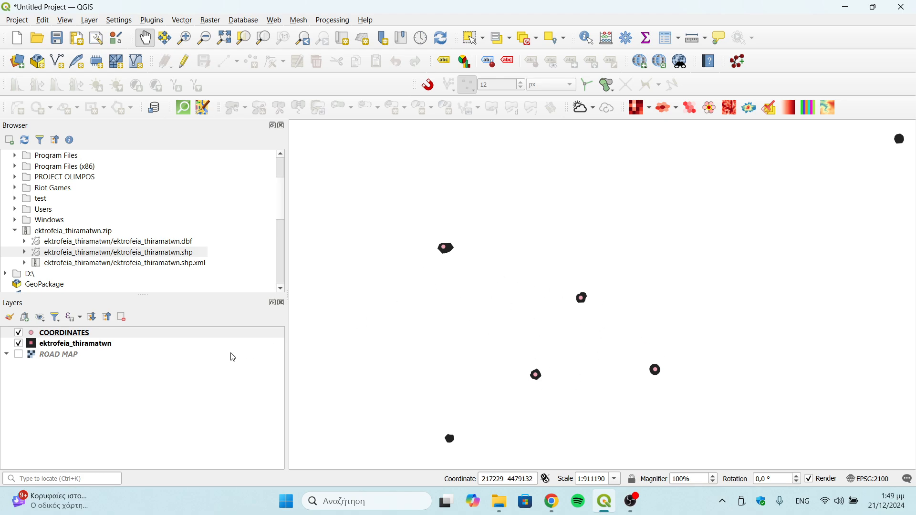
right_click(70, 338)
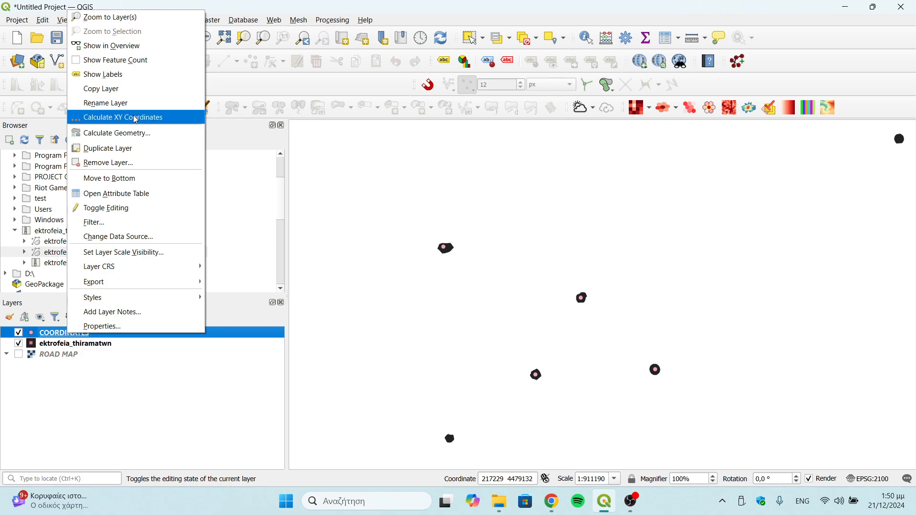
click(134, 133)
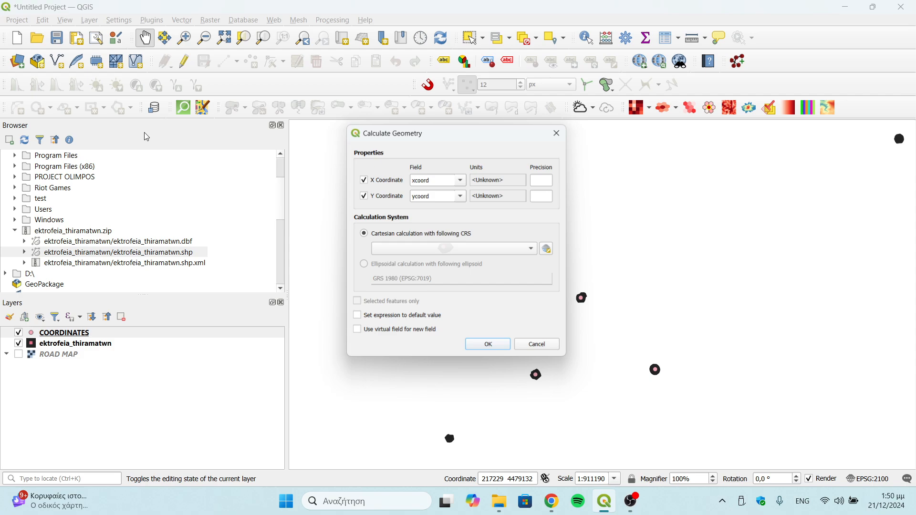
click(491, 350)
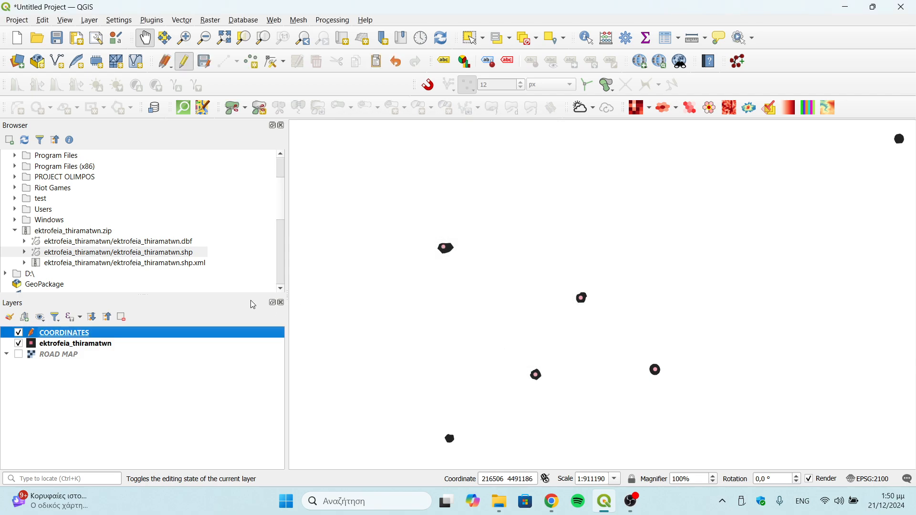
- Check the calculated coordinates in the COORDINATES attribute table, and stop editing the layer with its changes saved
click(665, 41)
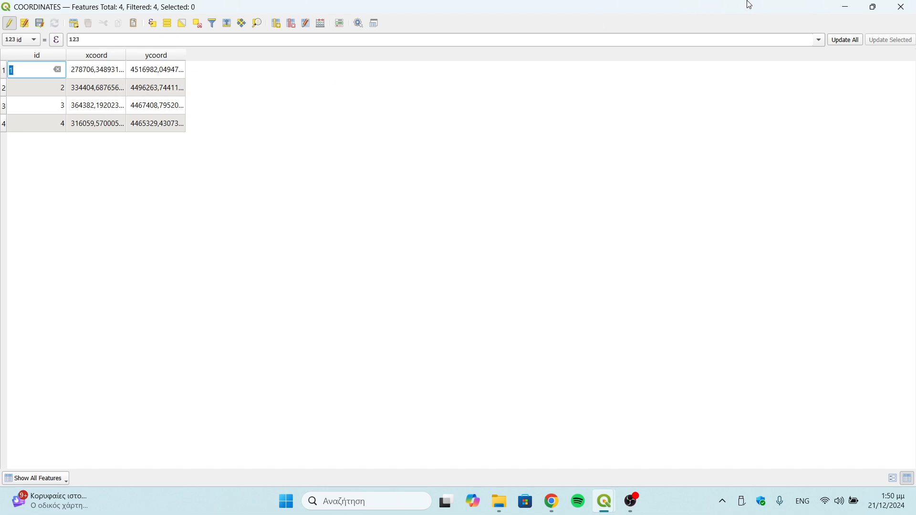
click(843, 7)
click(70, 345)
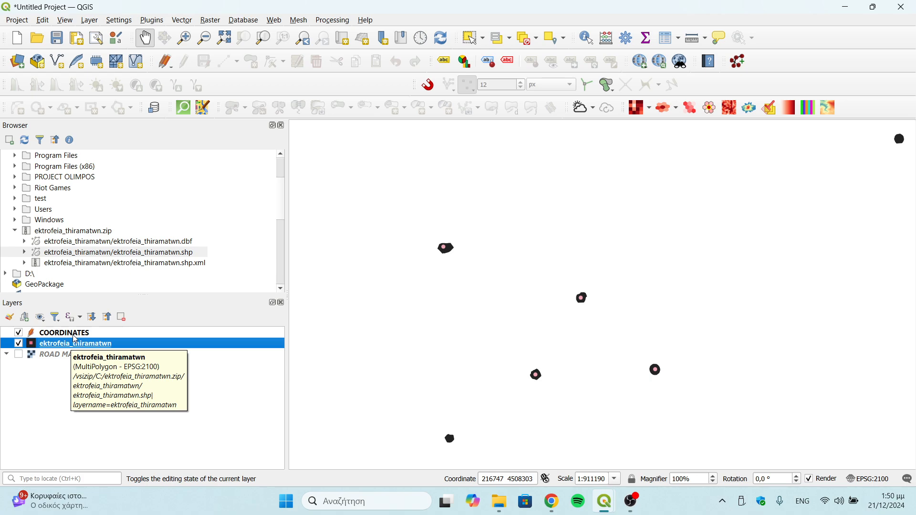
click(75, 336)
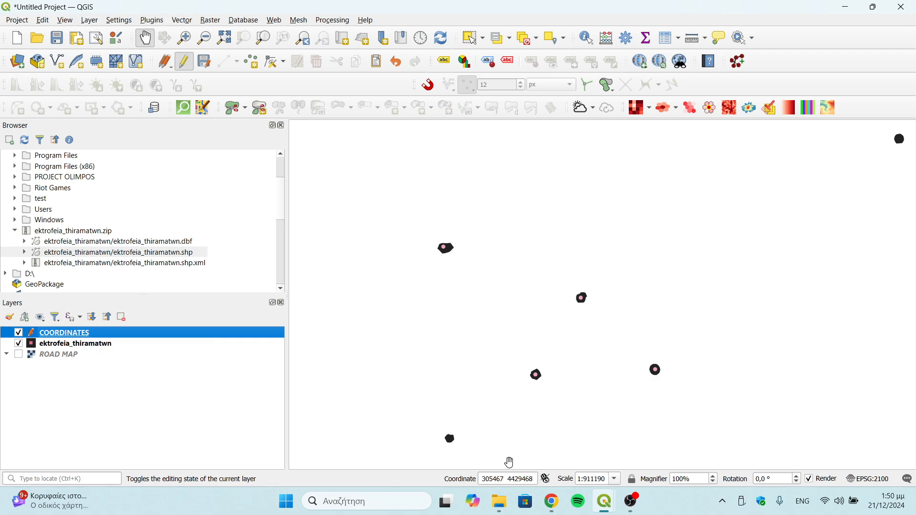
click(184, 61)
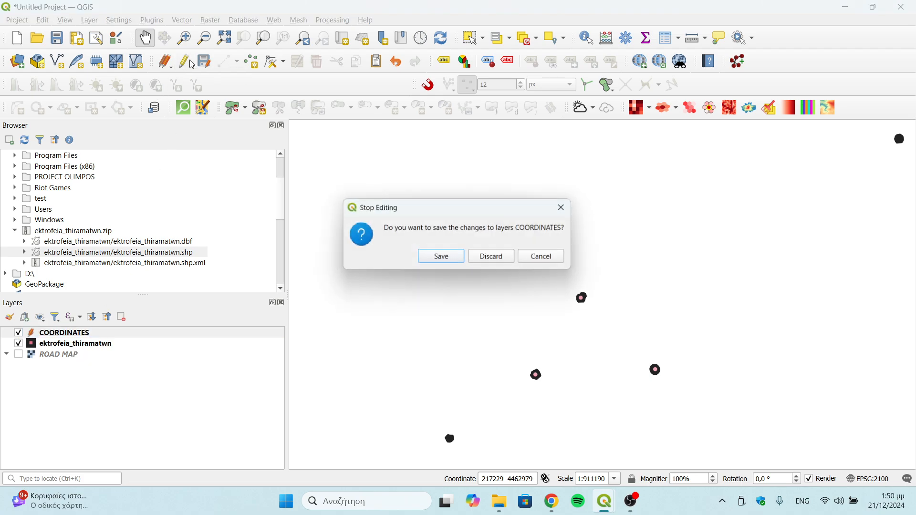
click(435, 257)
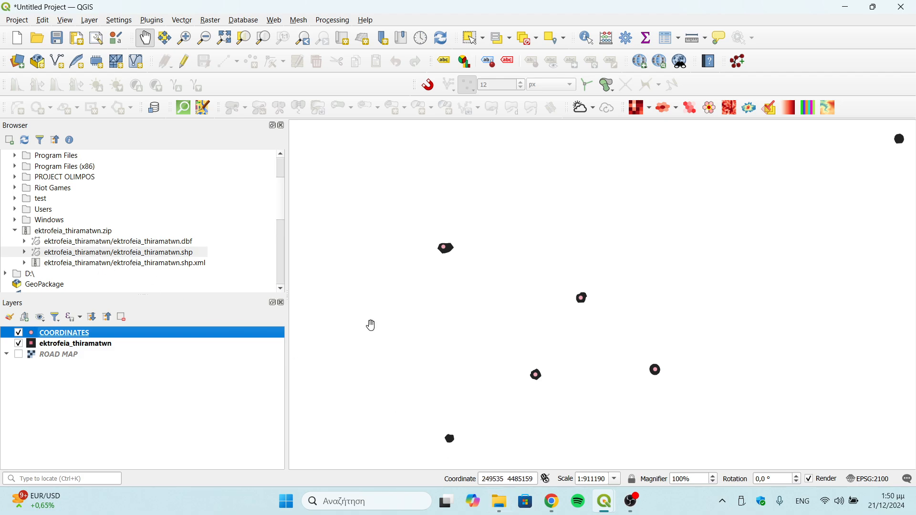
- Switch to File Explorer and examine the shapefile's files in C:\test\POINTS\POINTS
click(501, 511)
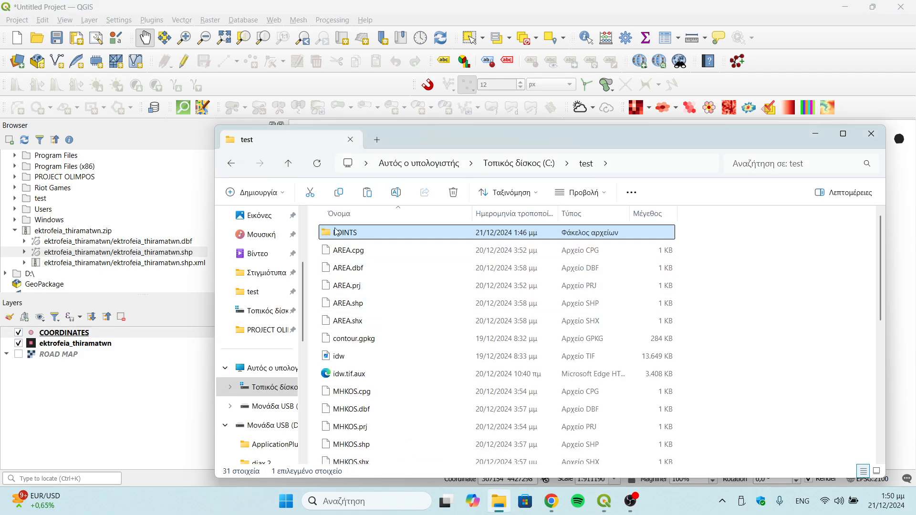
double_click(348, 234)
double_click(370, 238)
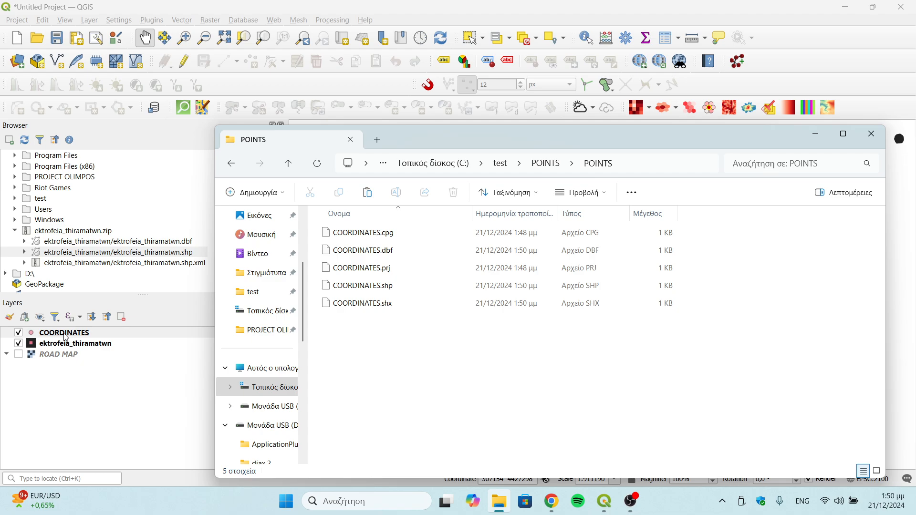
key(alt+Left)
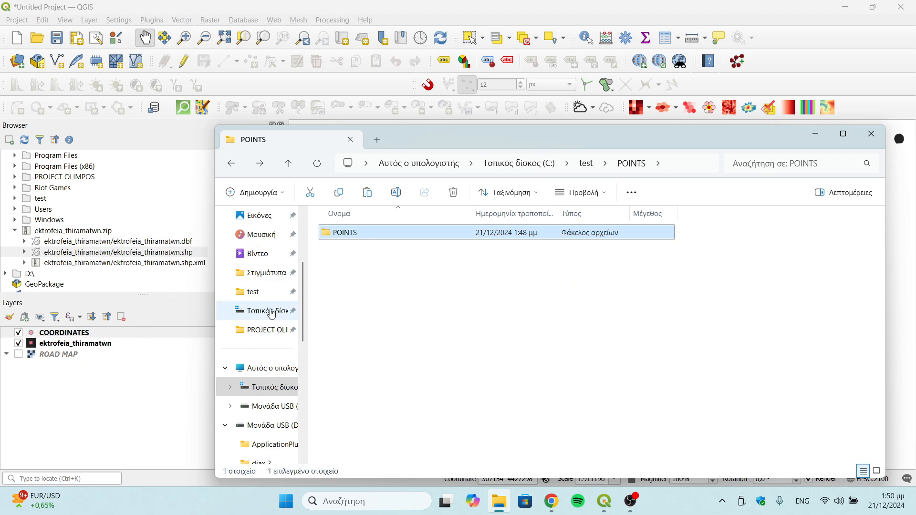
click(368, 287)
click(287, 166)
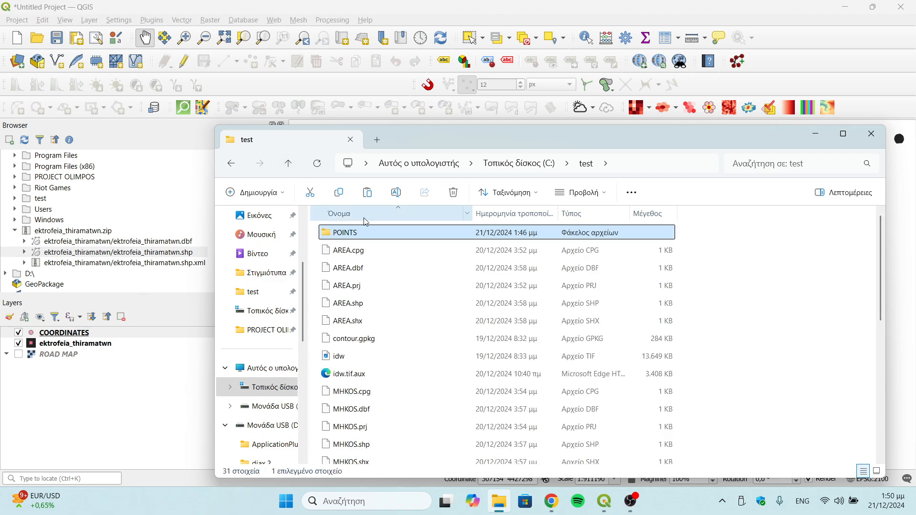
- Create a folder named APOSTASH inside C:\test\POINTS
double_click(359, 233)
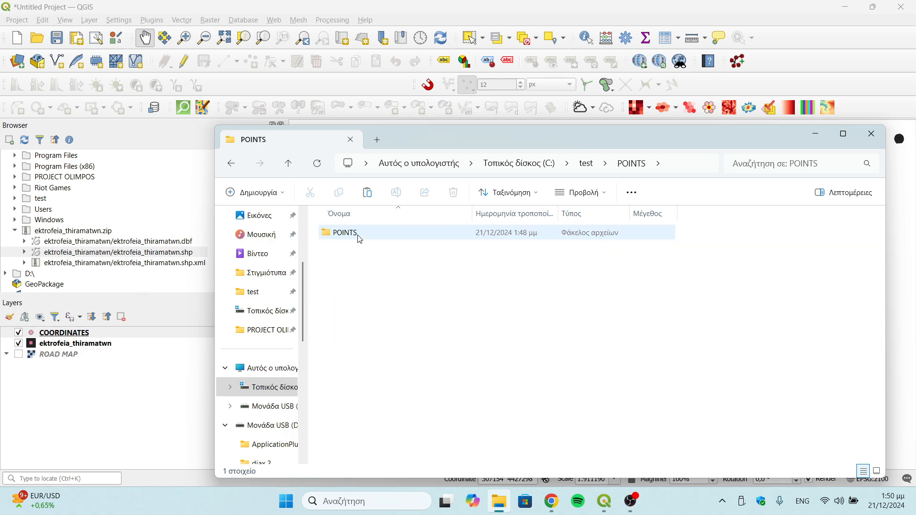
right_click(346, 281)
mouse_move(527, 179)
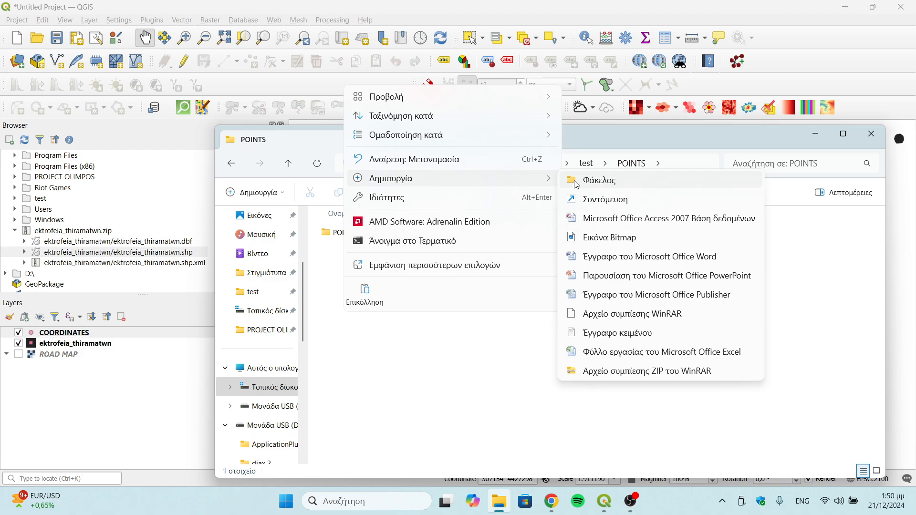
click(613, 187)
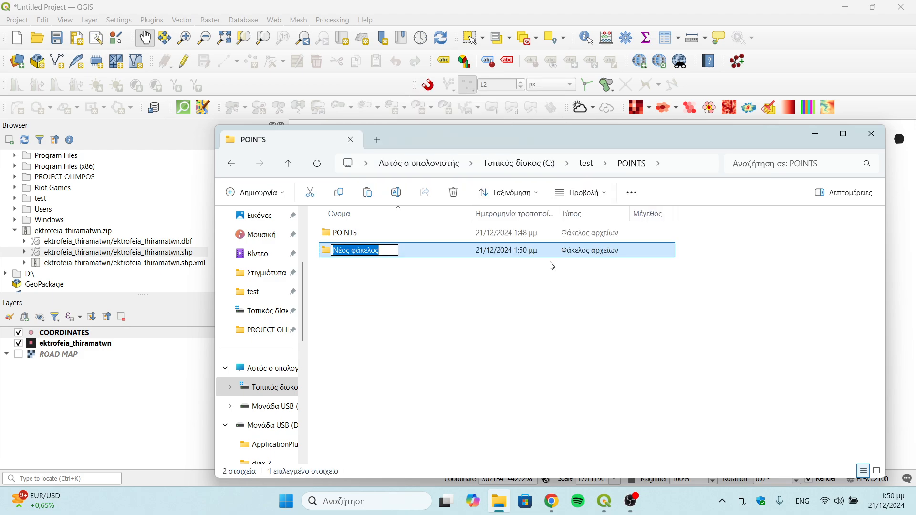
text(APOSTASH)
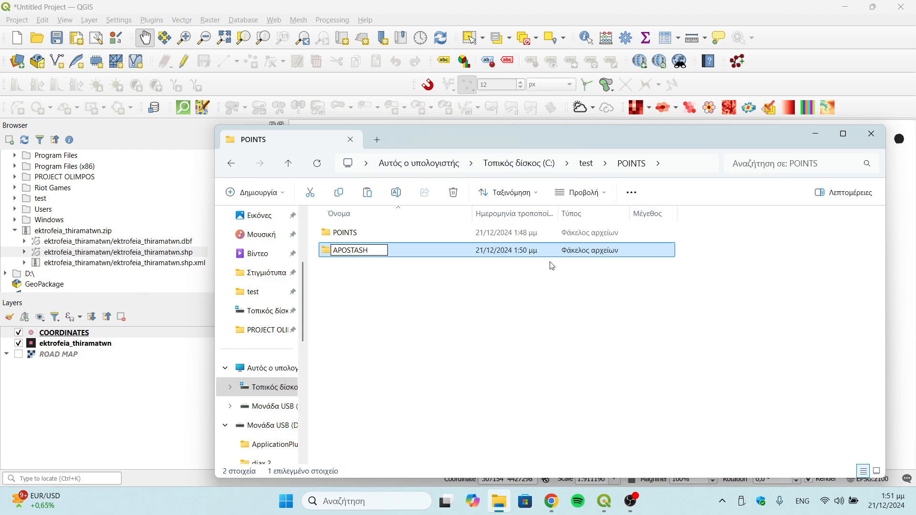
key(Return)
- Create a subfolder named APOSTASH inside the C:\test\POINTS\APOSTASH folder, and close File Explorer to return to QGIS
double_click(359, 249)
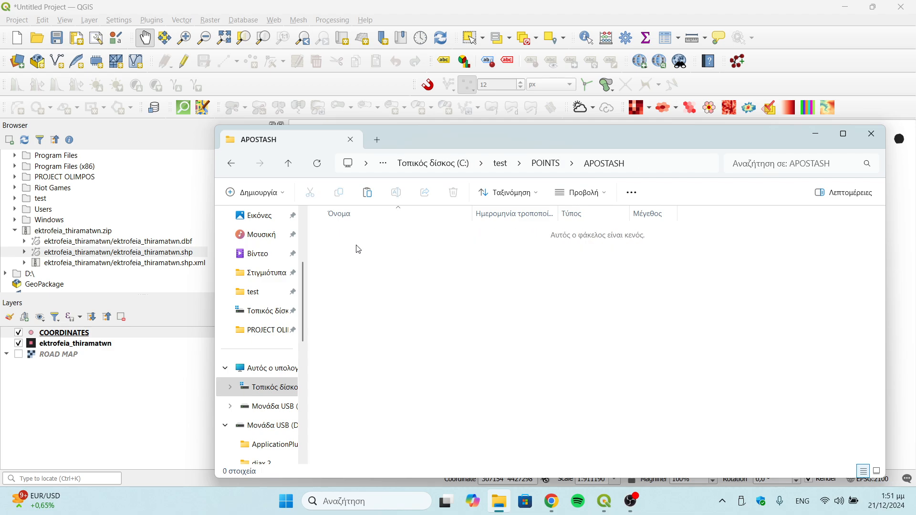
right_click(358, 249)
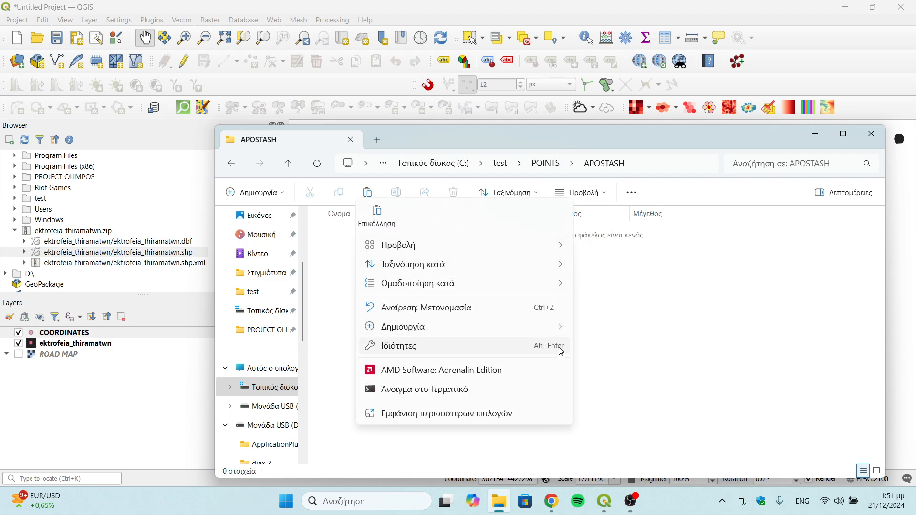
mouse_move(554, 332)
click(634, 117)
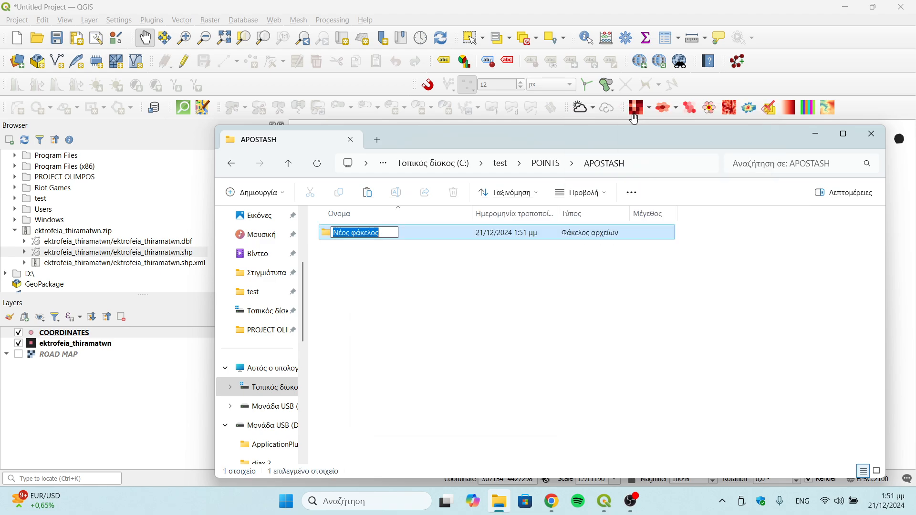
text(APOSTASH)
key(Return)
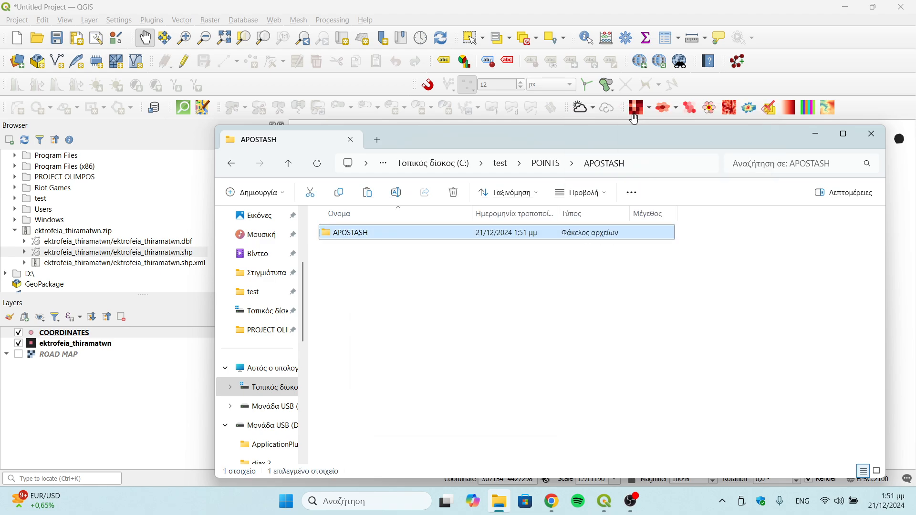
click(514, 326)
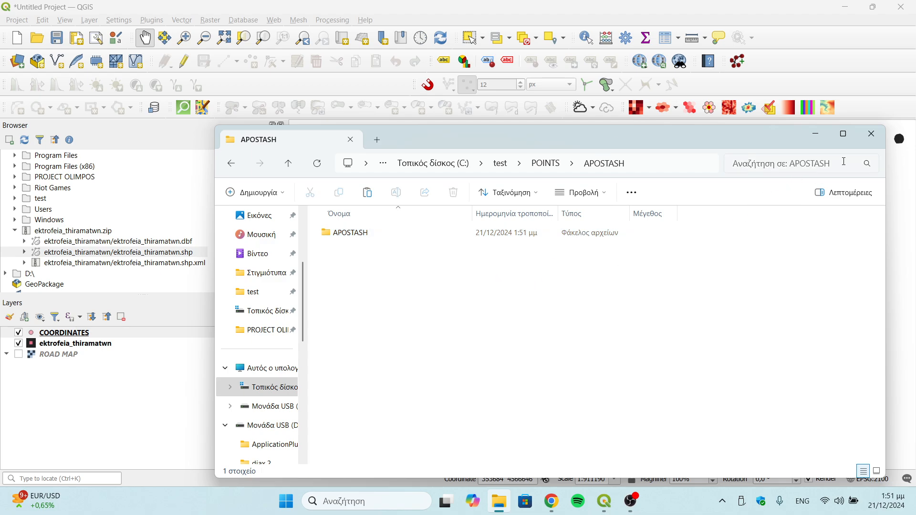
click(872, 135)
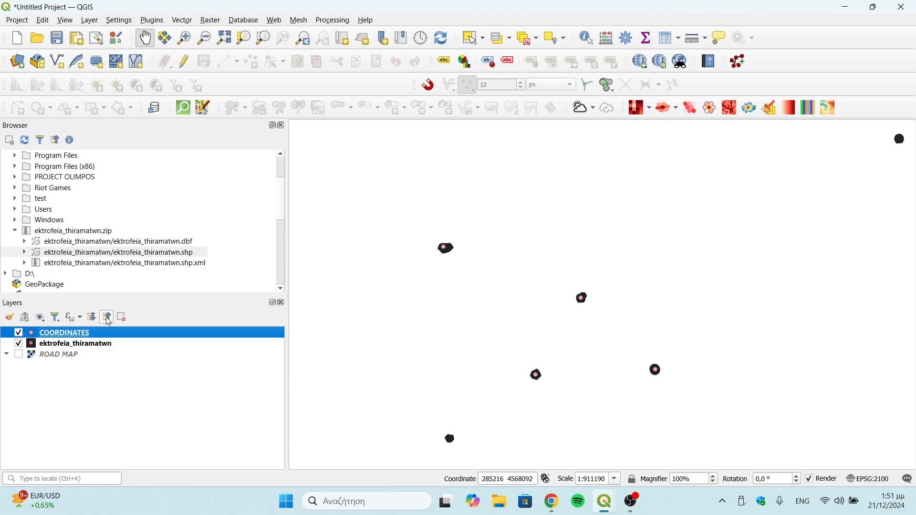
- Start a new shapefile layer with the file name APOSRTASH
click(90, 20)
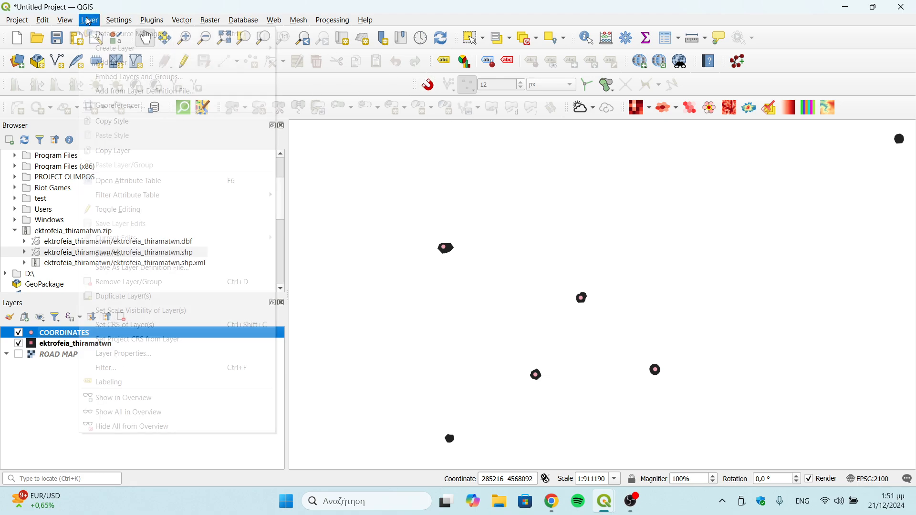
mouse_move(114, 55)
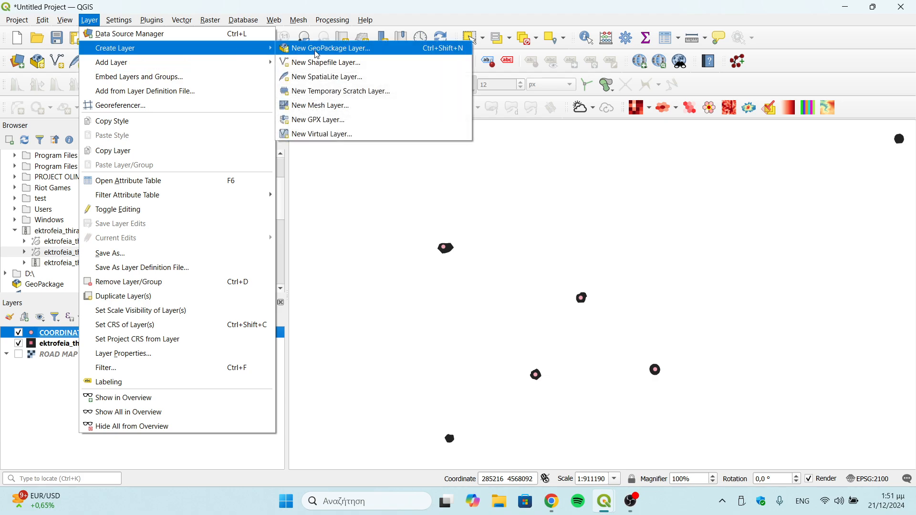
click(357, 62)
click(360, 36)
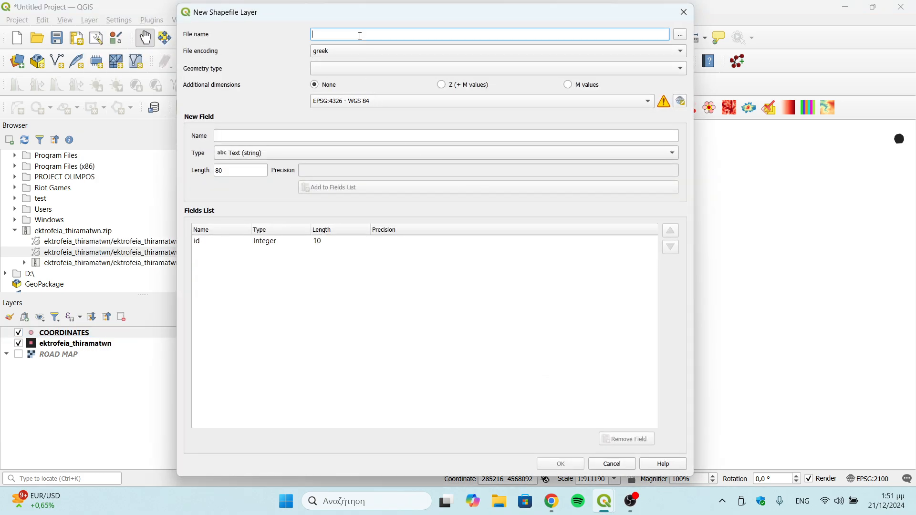
text(APOSRTASH)
- Set the new shapefile's save location to the inner folder C:\test\POINTS\APOSTASH\APOSTASH
click(680, 35)
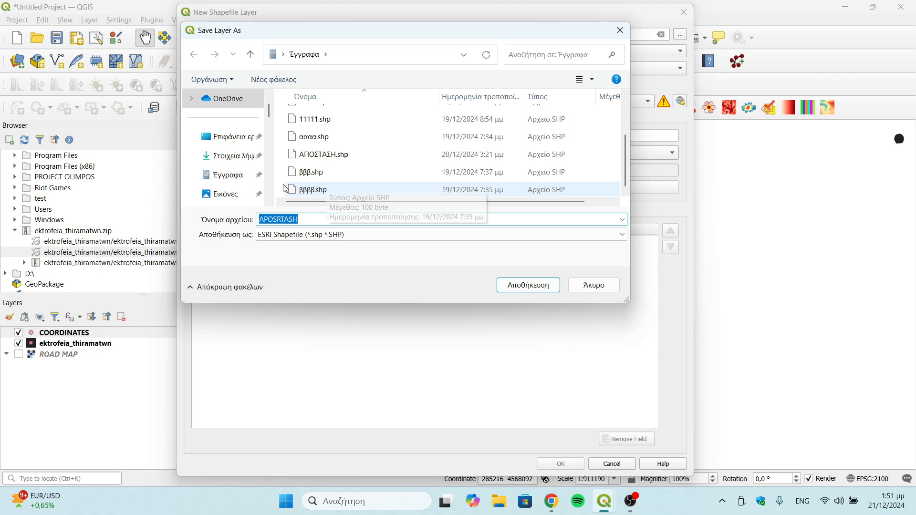
scroll(234, 150, down, 1)
scroll(234, 148, down, 3)
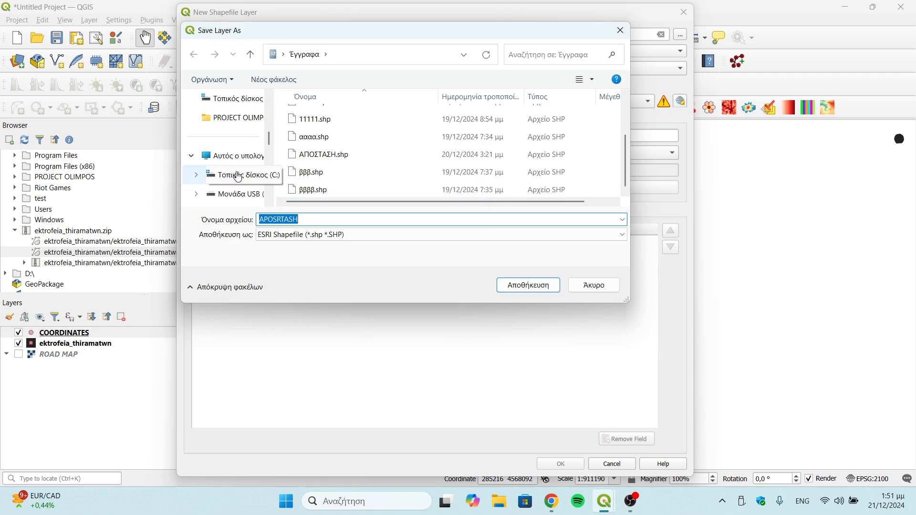
click(239, 157)
double_click(379, 132)
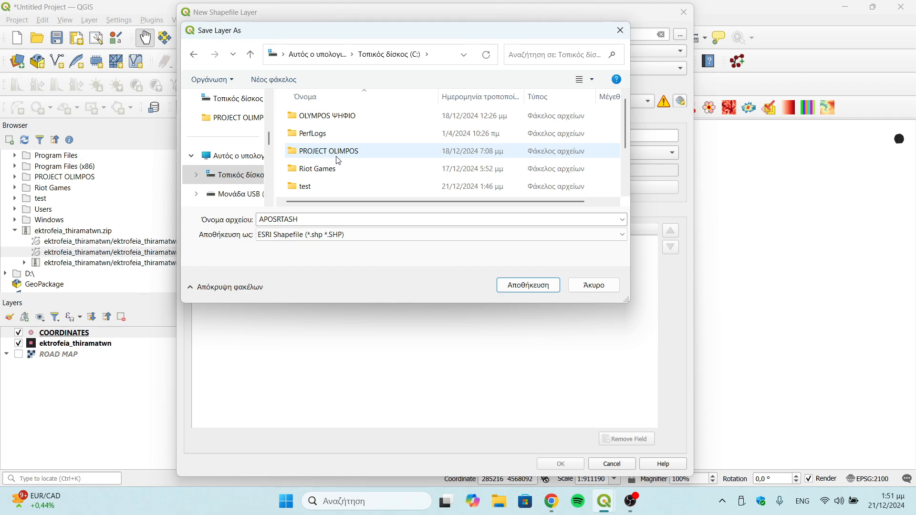
double_click(328, 186)
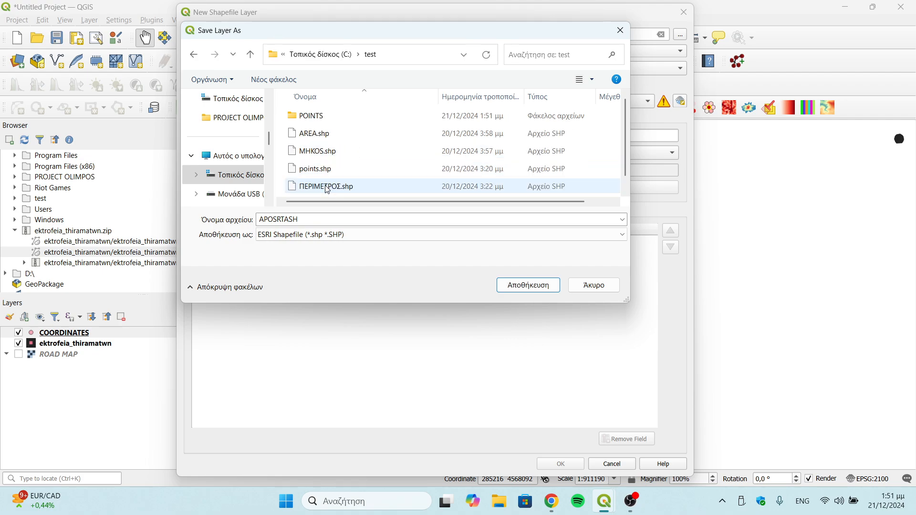
double_click(331, 117)
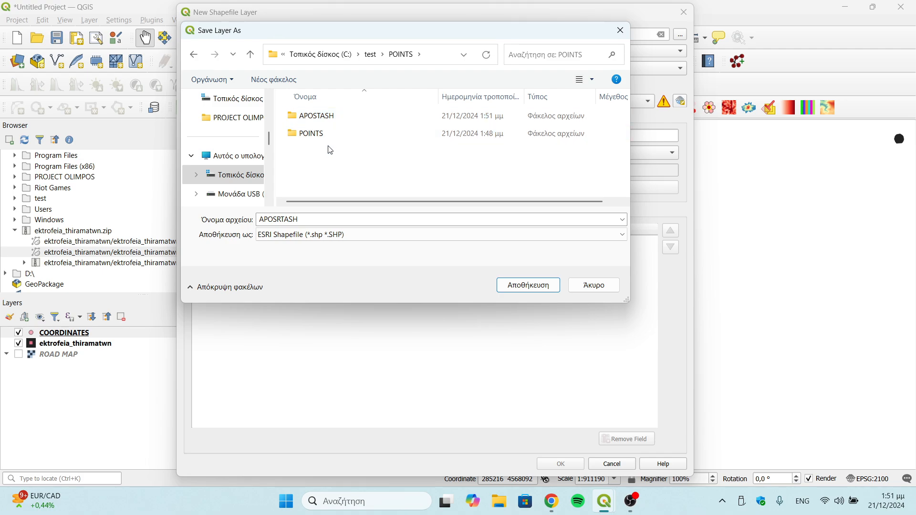
double_click(333, 120)
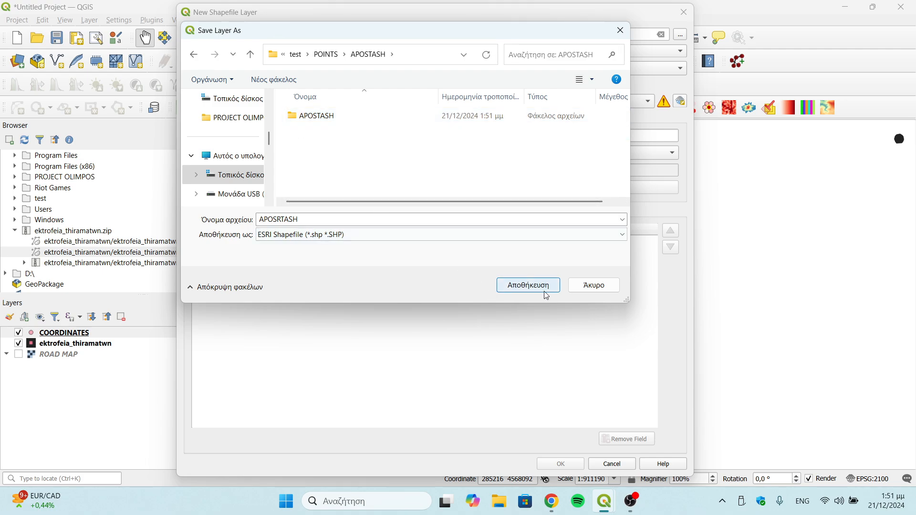
double_click(354, 120)
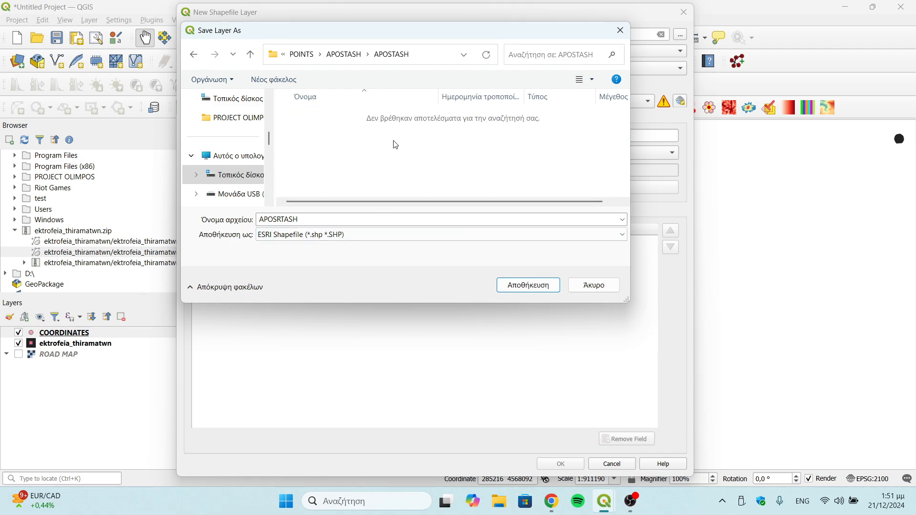
click(542, 287)
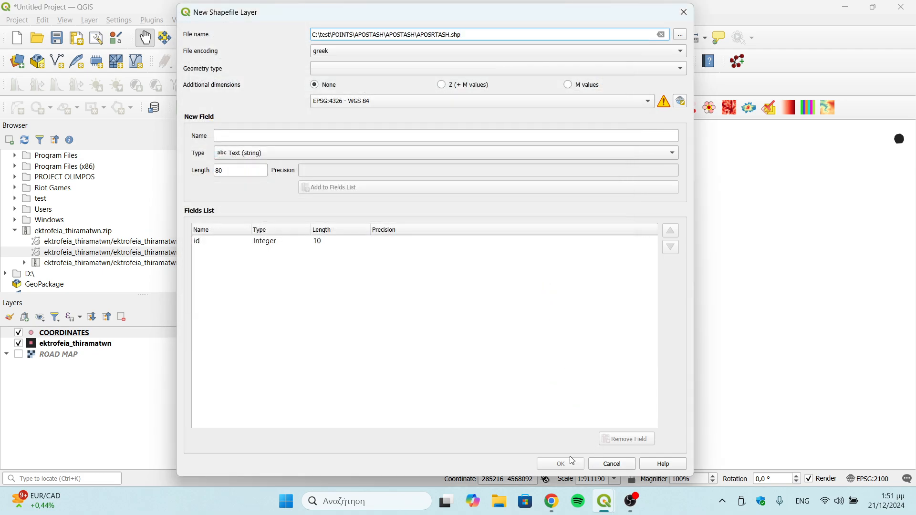
- Create the shapefile layer with LineString geometry and the project CRS EPSG:2100 - GGRS87 / Greek Grid
click(390, 70)
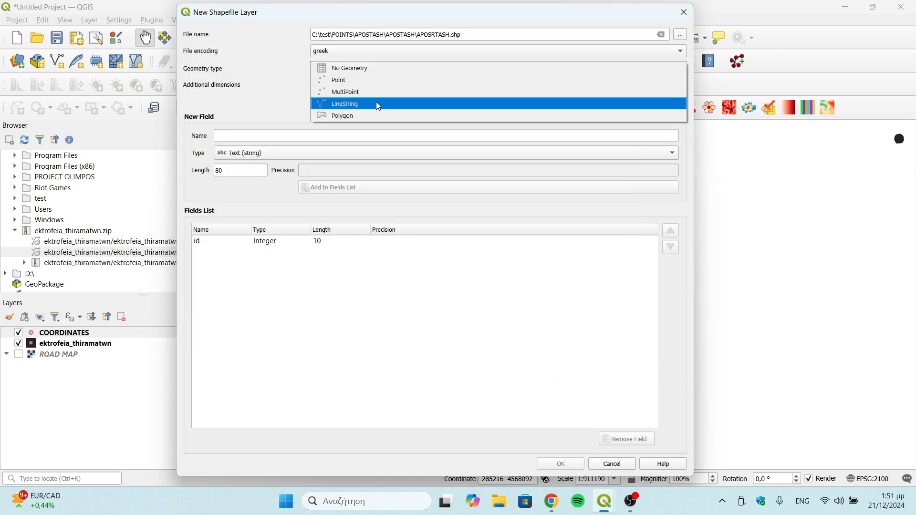
click(376, 102)
click(468, 102)
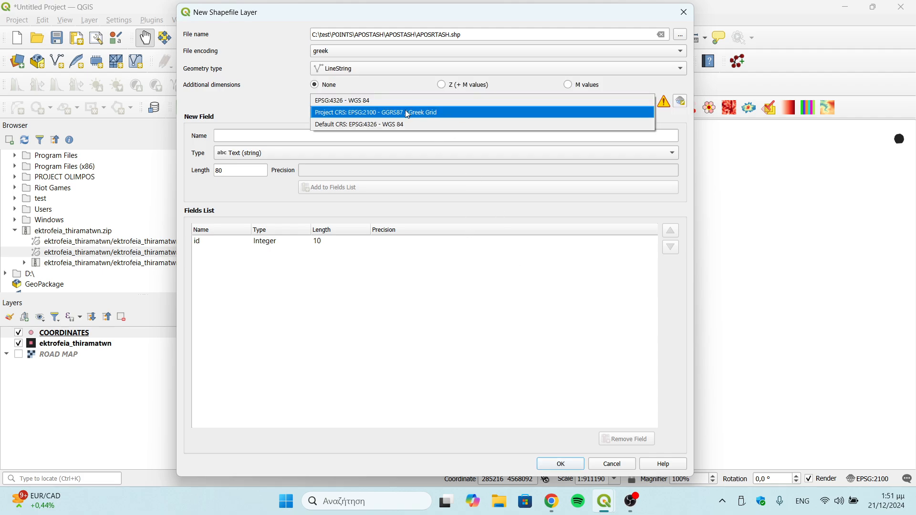
click(408, 113)
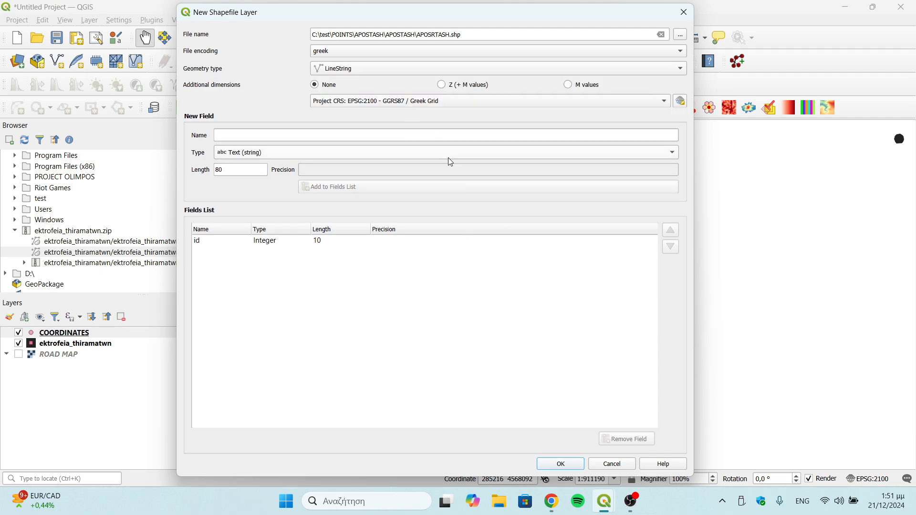
click(561, 463)
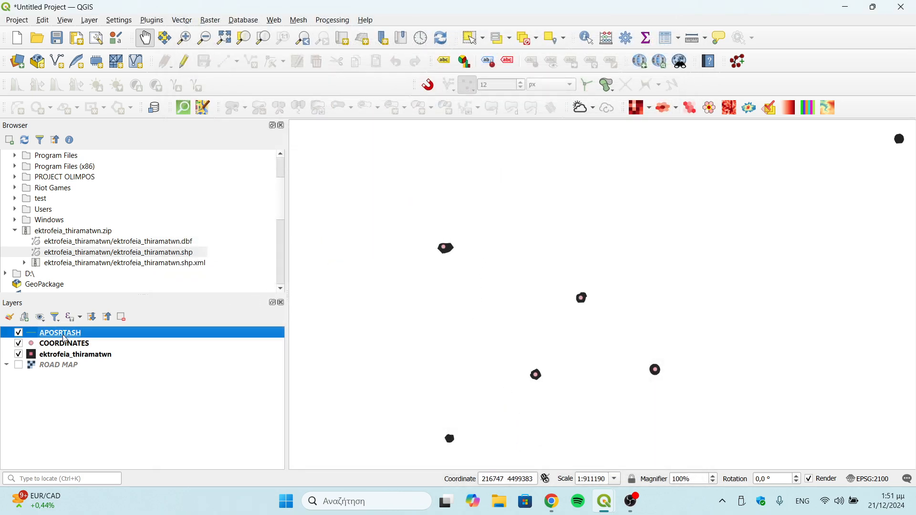
- Start editing the APOSRTASH layer with the Add Line Feature tool and enable snapping
click(184, 61)
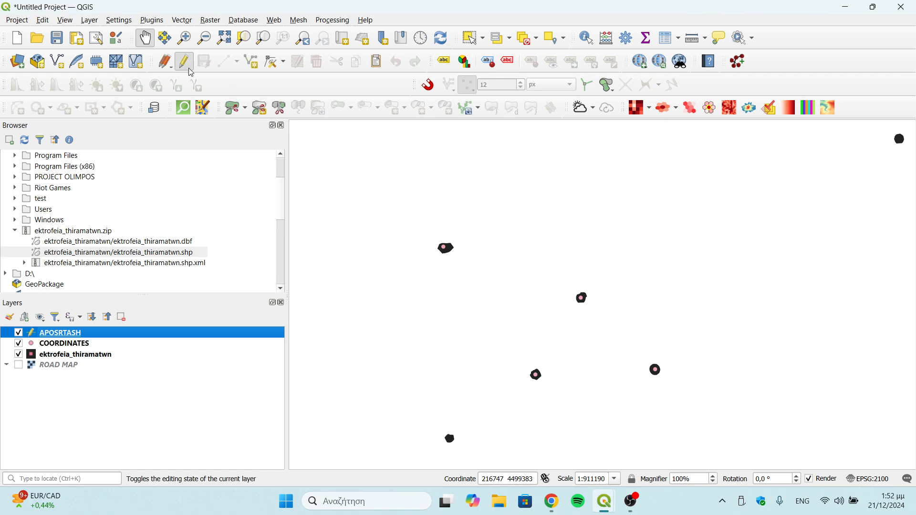
click(255, 64)
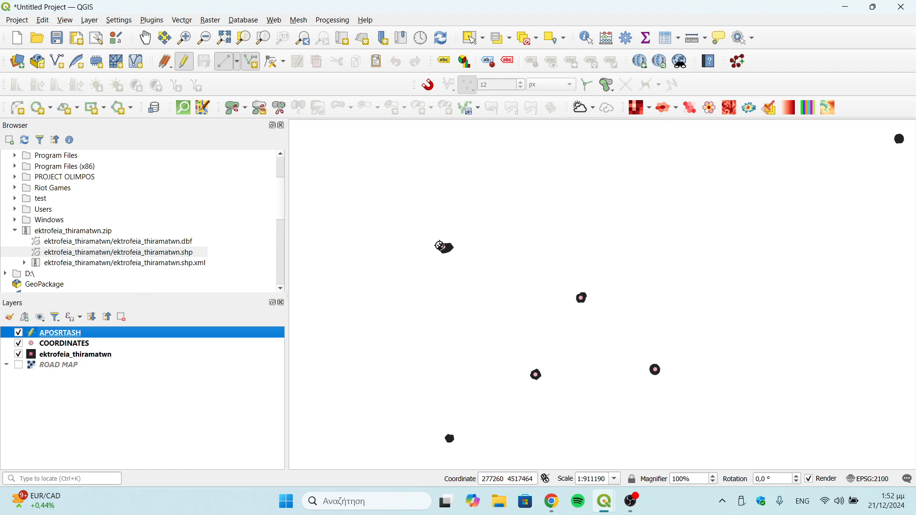
click(429, 87)
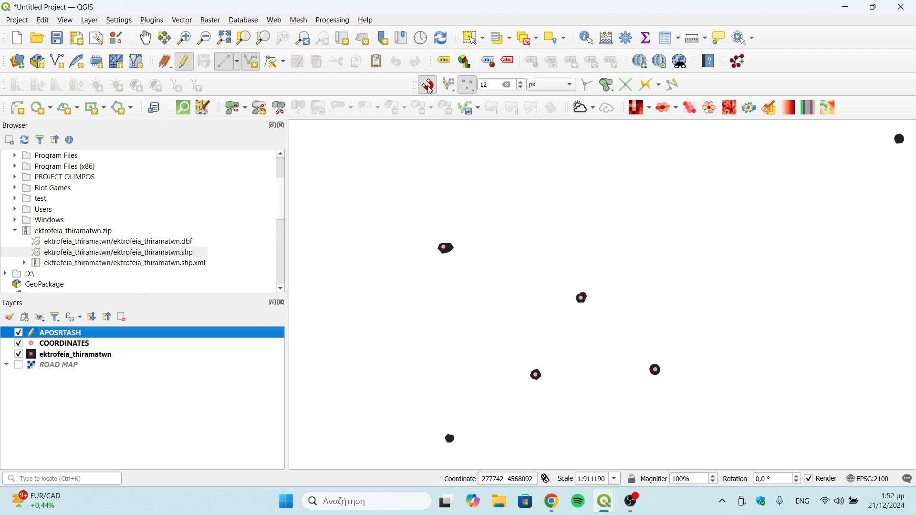
- Draw a line from the northwesternmost COORDINATES point to the nearest point southeast of it, with id 1
click(444, 247)
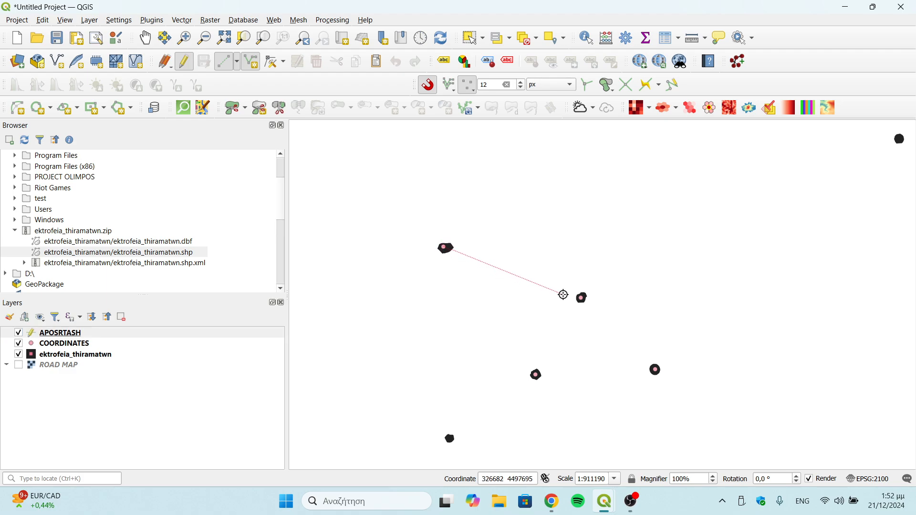
scroll(583, 305, up, 4)
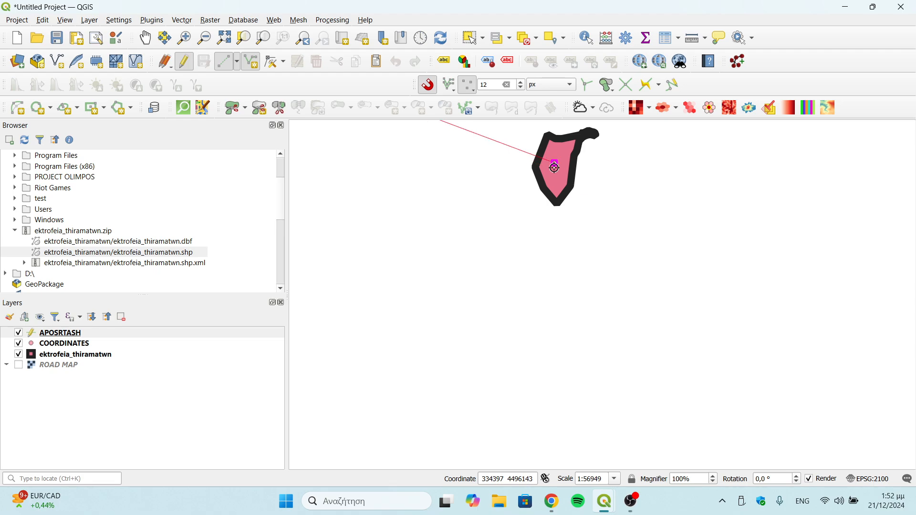
click(554, 168)
scroll(555, 168, down, 5)
right_click(554, 180)
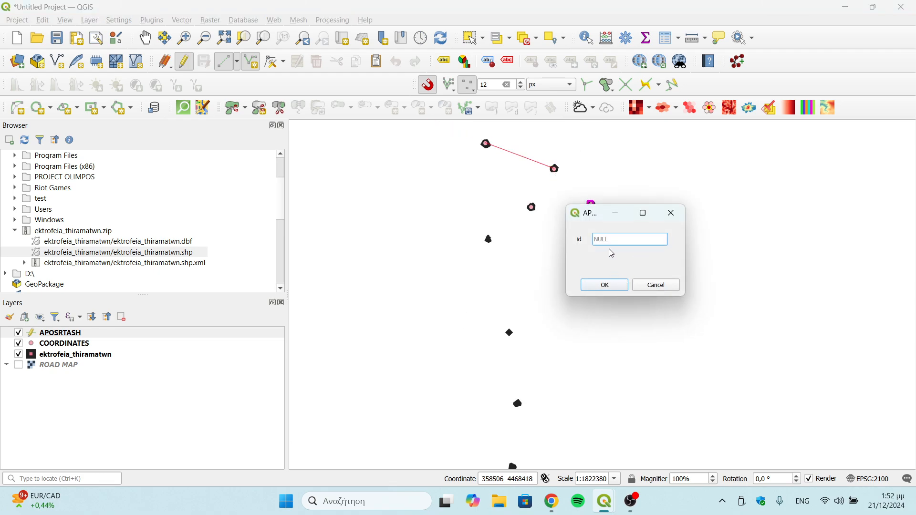
text(1)
click(605, 286)
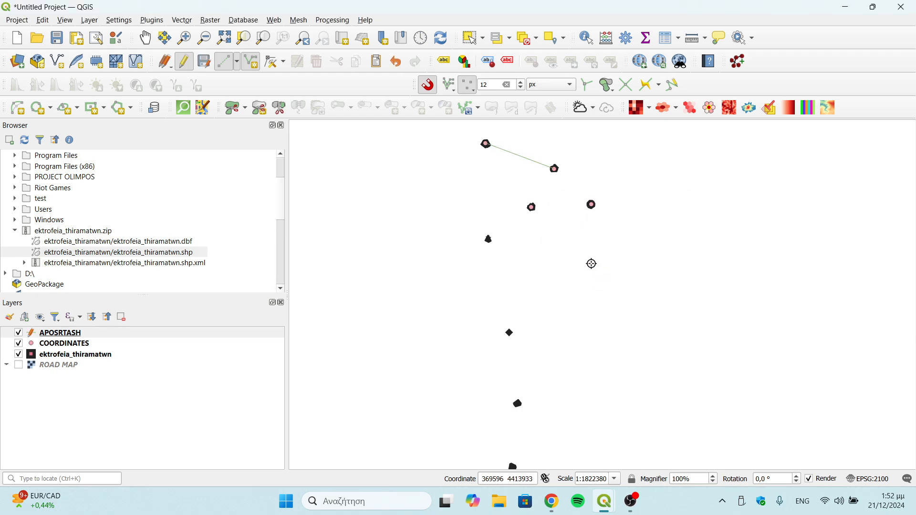
- Draw a line from the end of line 1 to the easternmost COORDINATES point, with id 2
click(555, 168)
click(591, 204)
right_click(591, 203)
text(2)
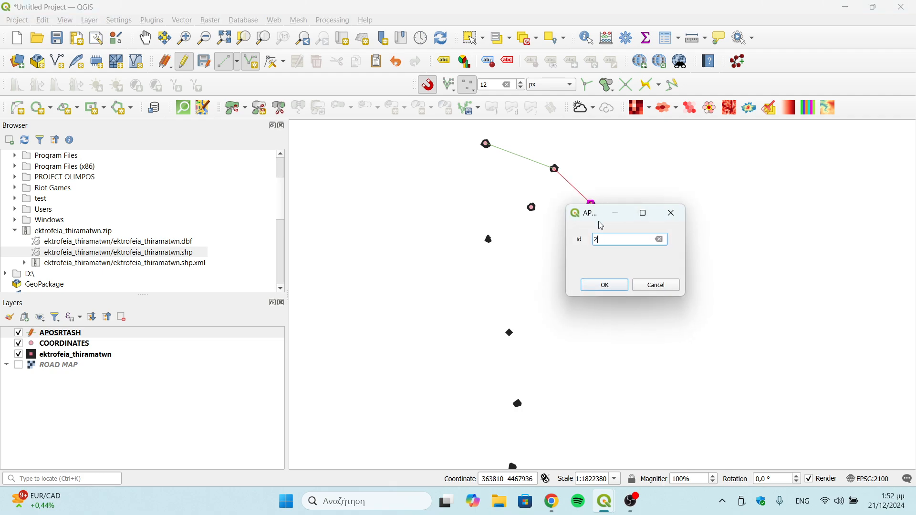
click(605, 285)
- Draw a line from the easternmost COORDINATES point west to the remaining unconnected point, with id 3
click(591, 204)
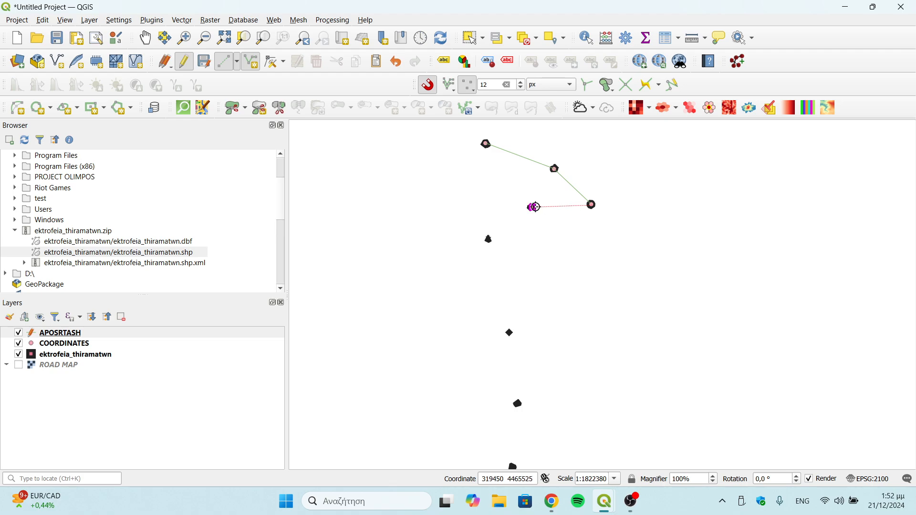
click(530, 208)
right_click(531, 208)
text(3)
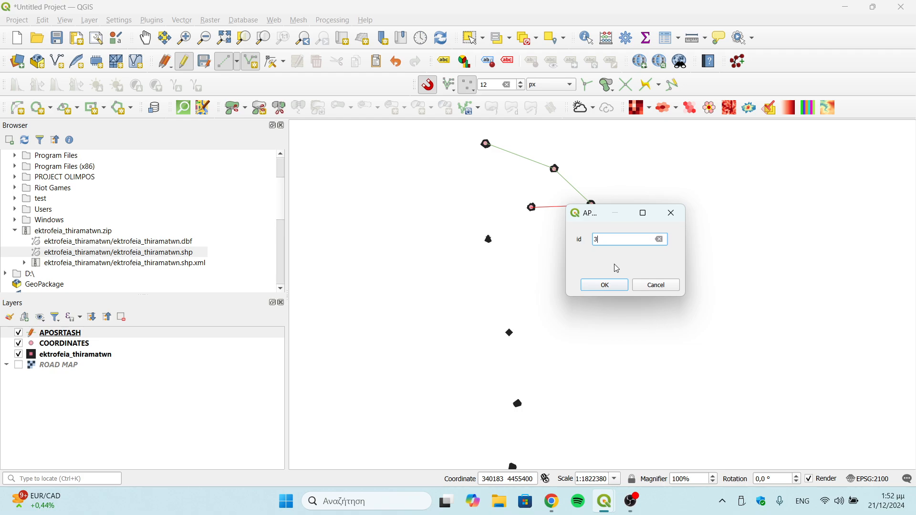
click(605, 286)
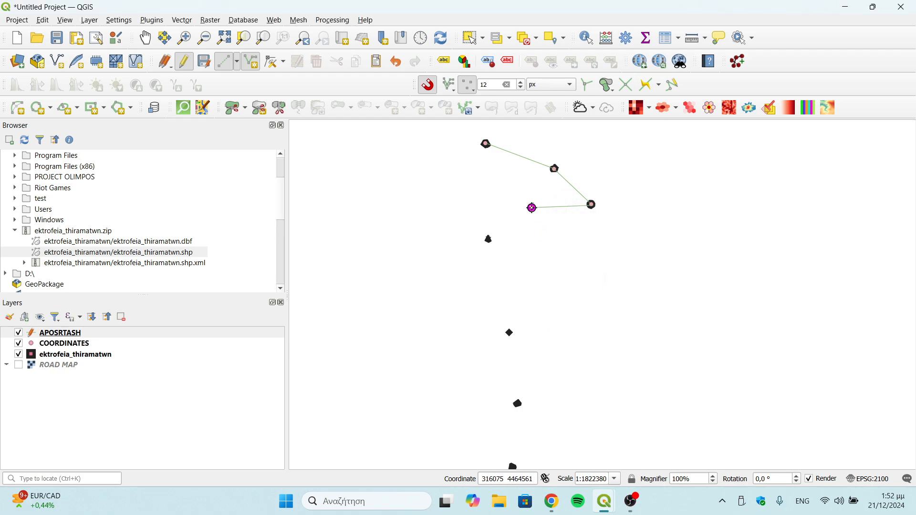
- Stop editing the APOSRTASH layer and save the three drawn lines
click(184, 61)
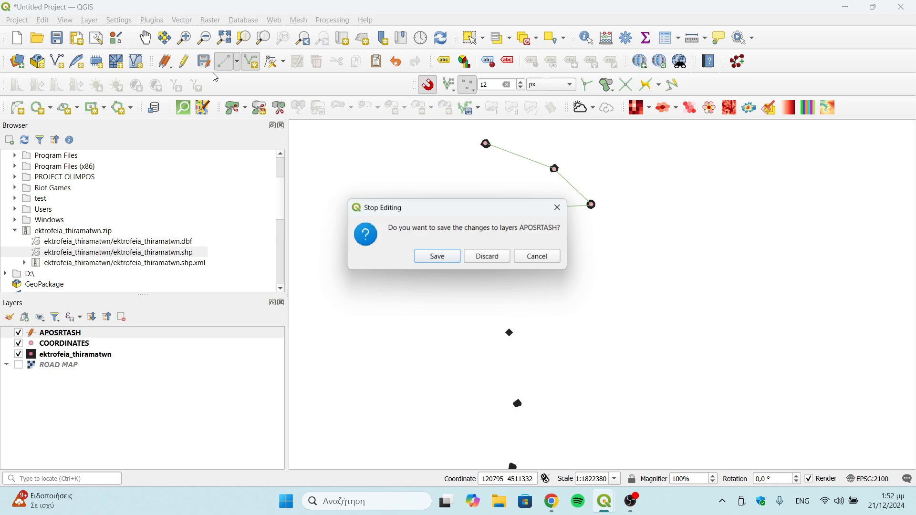
click(436, 257)
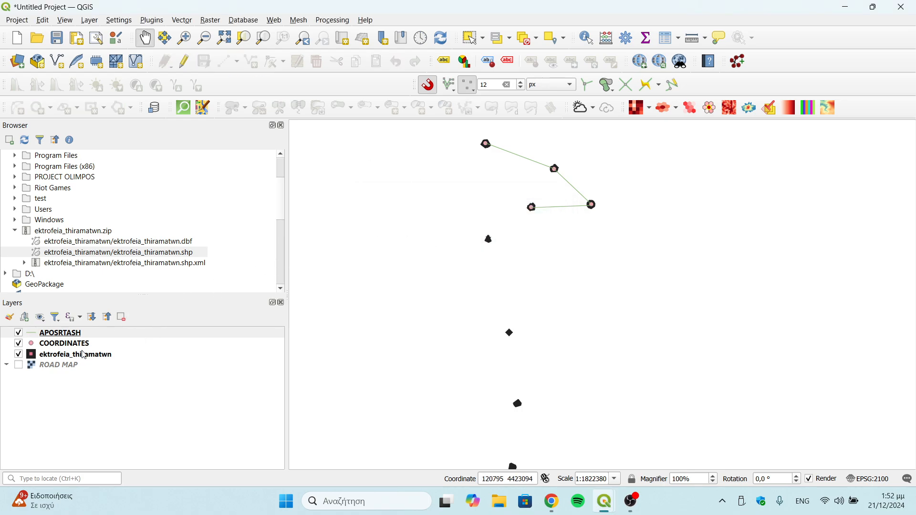
- Calculate the APOSRTASH line lengths in meters into a length field, using Cartesian calculation with the project CRS EPSG:2100 - GGRS87 / Greek Grid
right_click(66, 336)
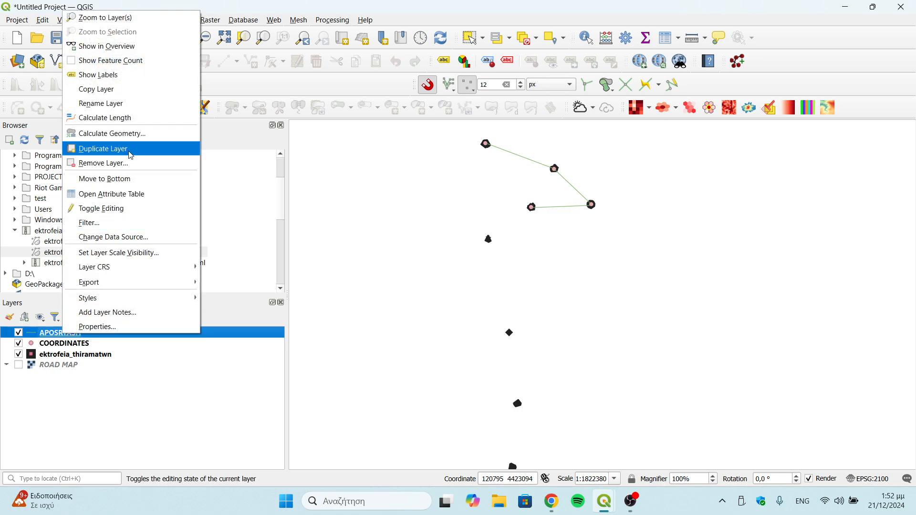
click(133, 139)
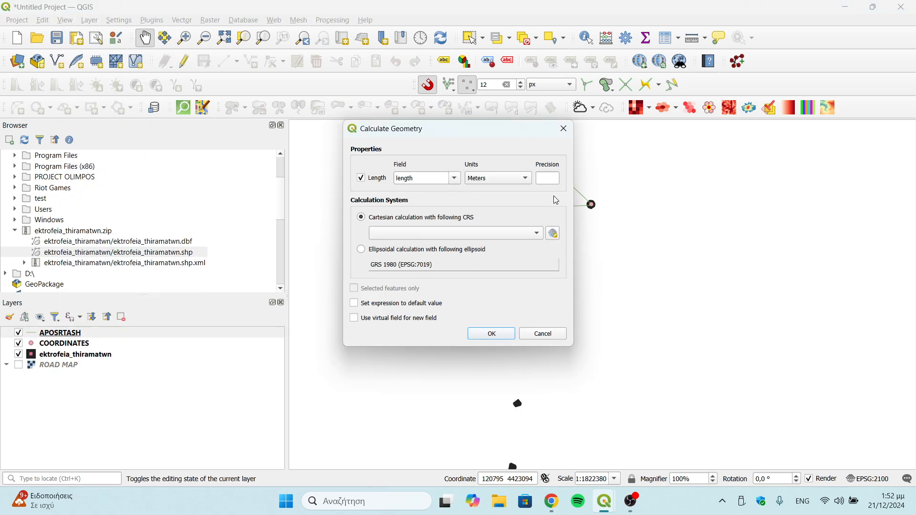
click(494, 233)
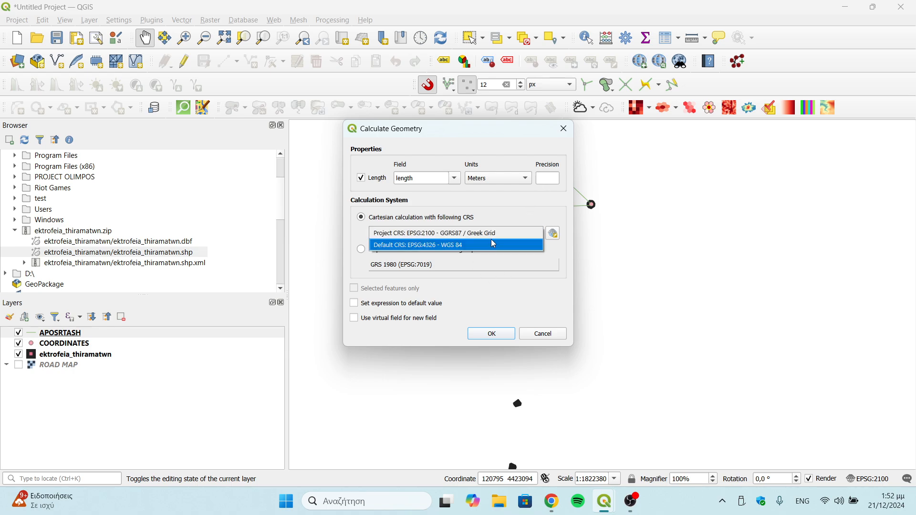
click(494, 235)
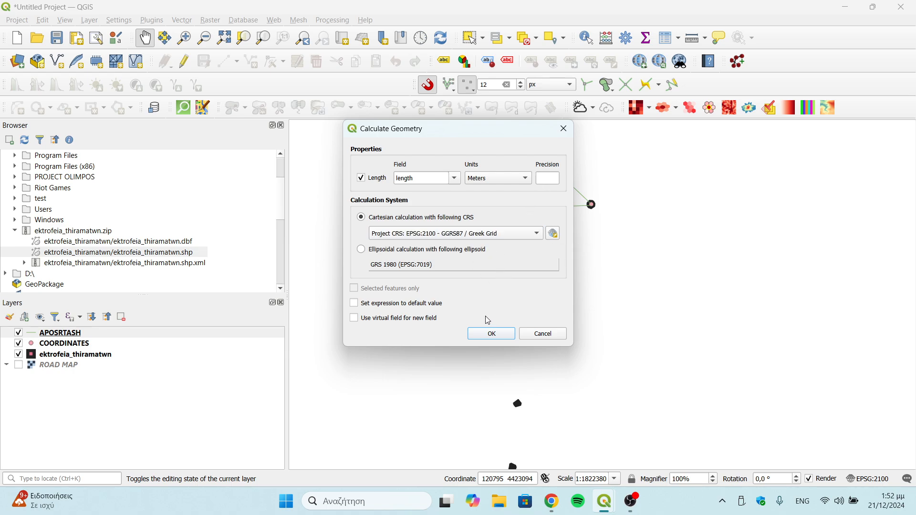
click(495, 335)
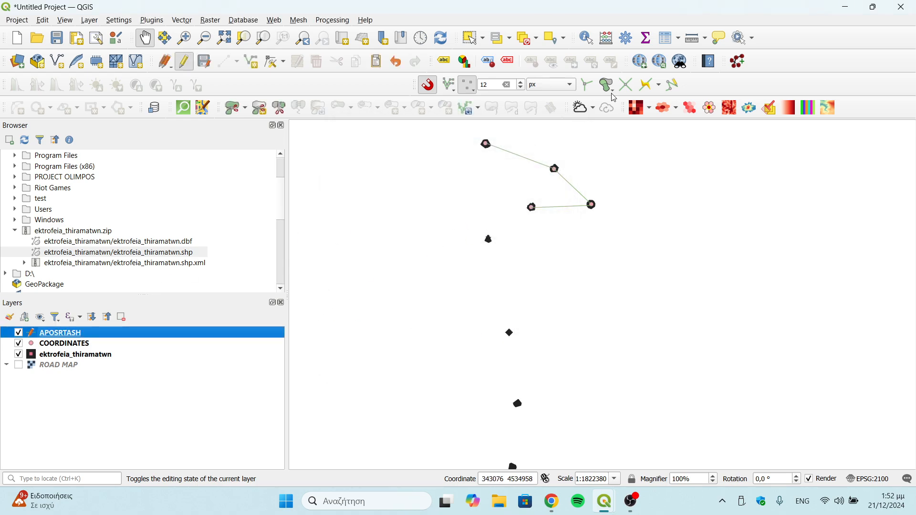
- Save the length edits to the APOSRTASH layer and check the length field in its attribute table
click(185, 61)
click(436, 259)
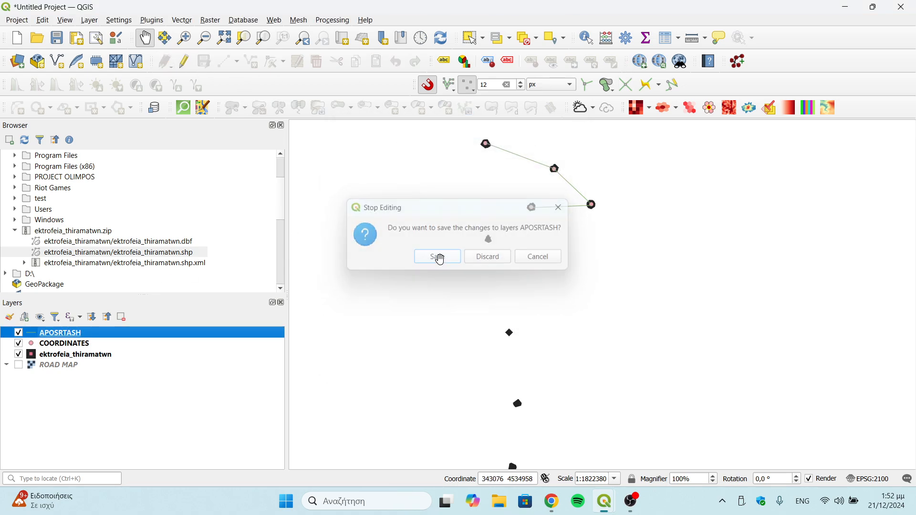
click(669, 38)
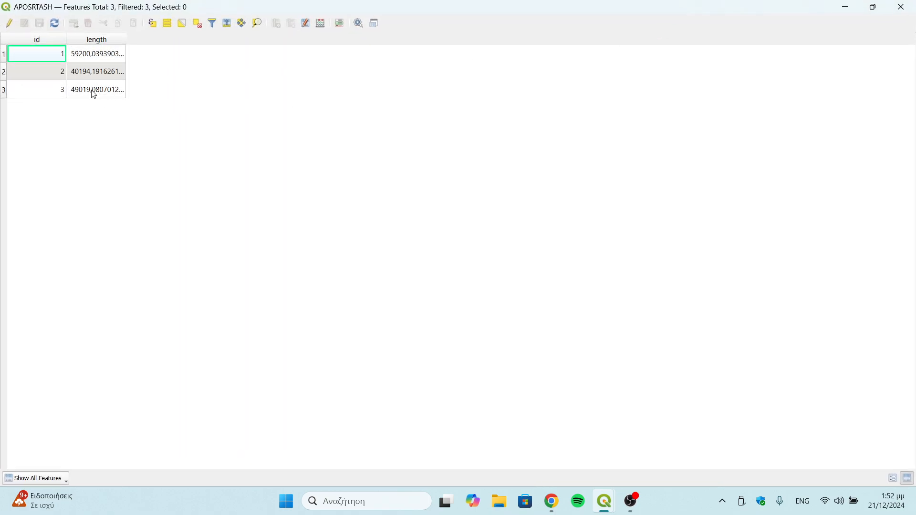
click(901, 6)
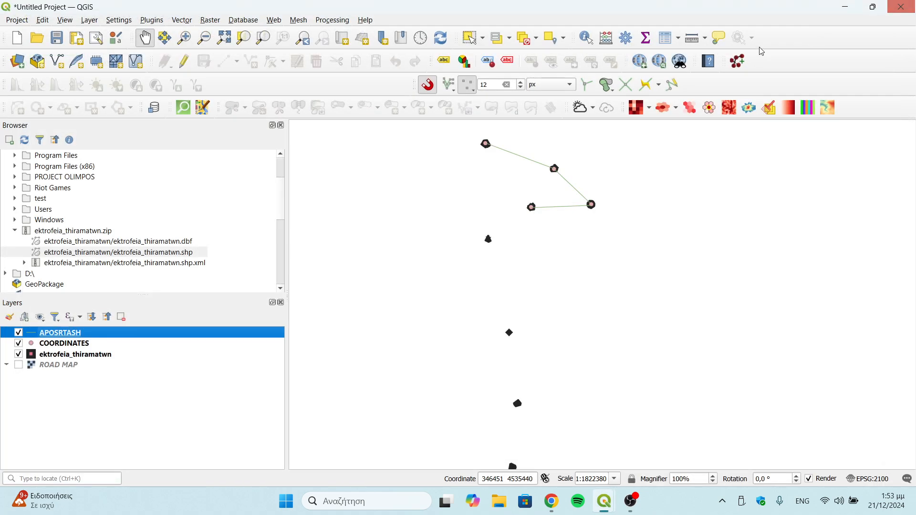
- Switch to File Explorer and examine the APOSRTASH shapefile's component files and their parent folder under test > POINTS > APOSTASH on drive C
click(500, 511)
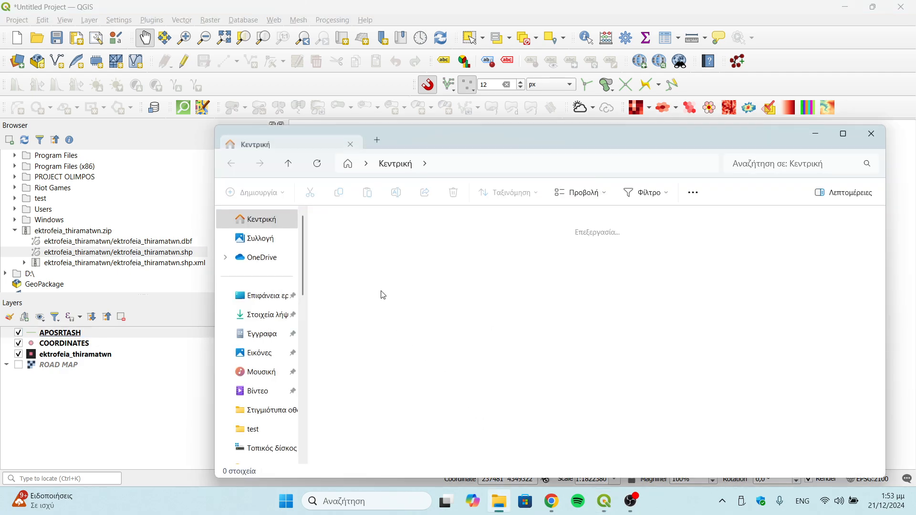
scroll(242, 375, down, 1)
click(242, 376)
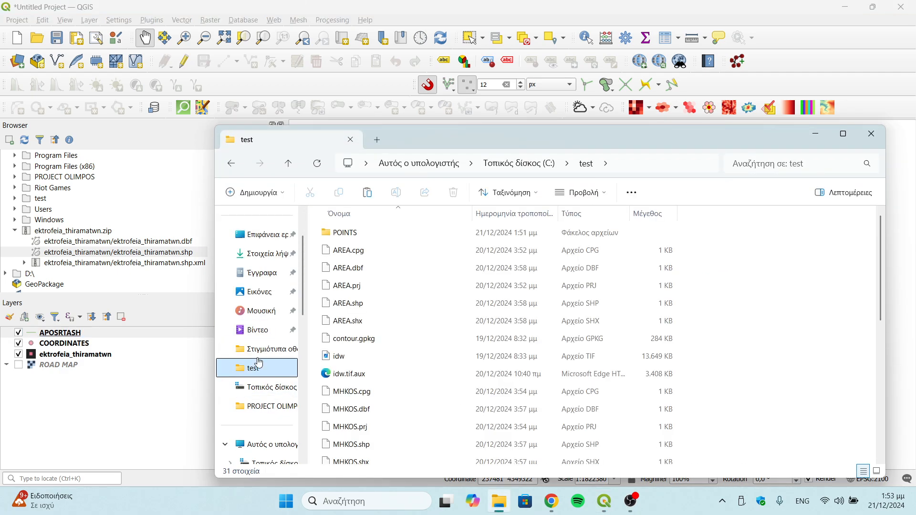
double_click(347, 232)
double_click(367, 233)
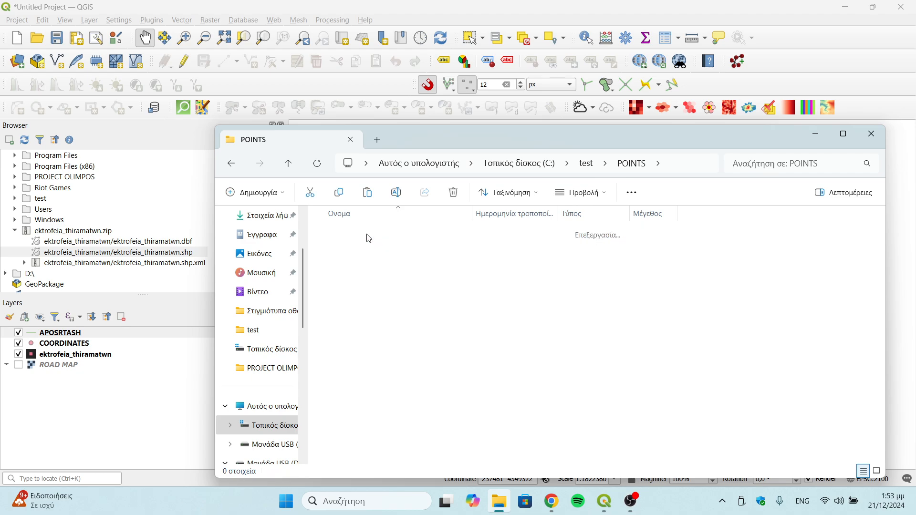
double_click(395, 233)
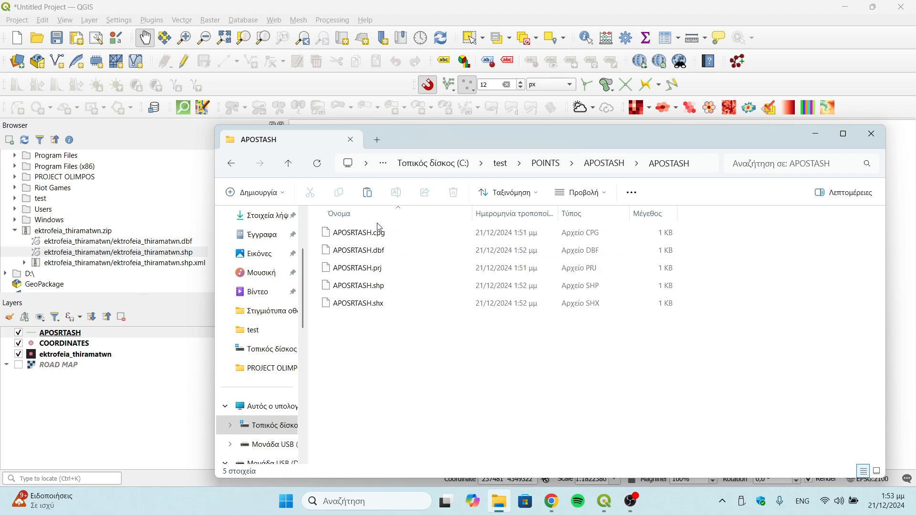
click(289, 165)
click(371, 277)
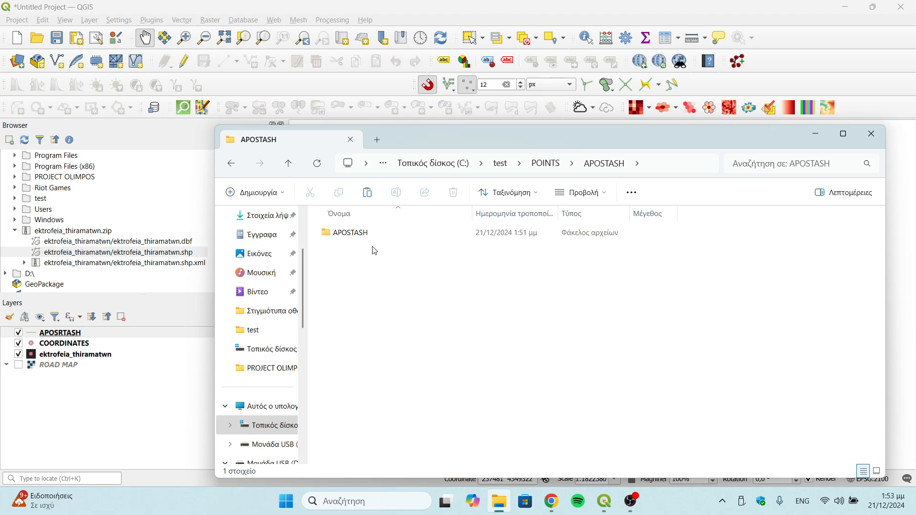
click(872, 134)
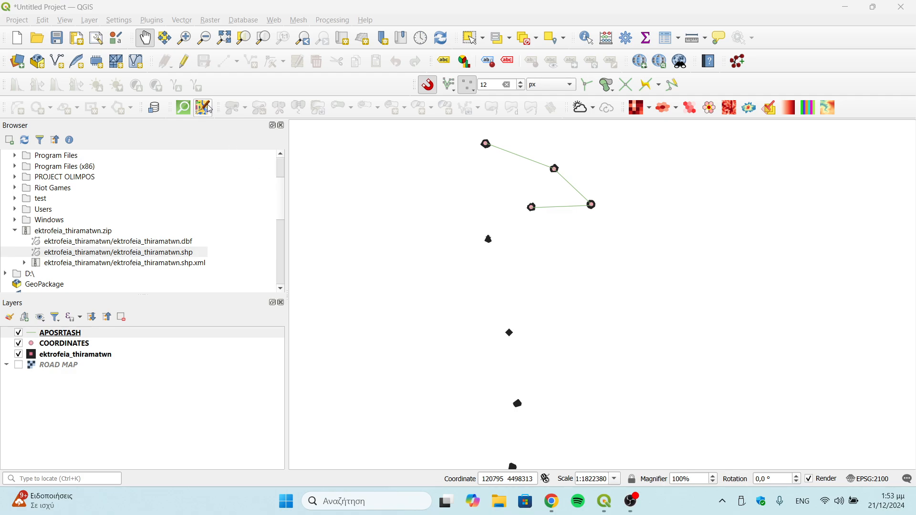
- Put the APOSRTASH layer back into edit mode, and hide the Snapping Toolbar and show it again
click(184, 61)
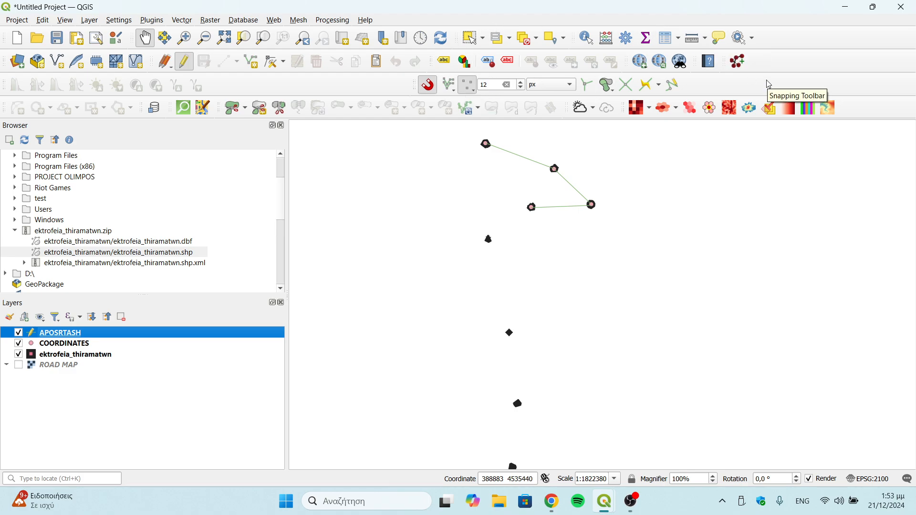
right_click(788, 63)
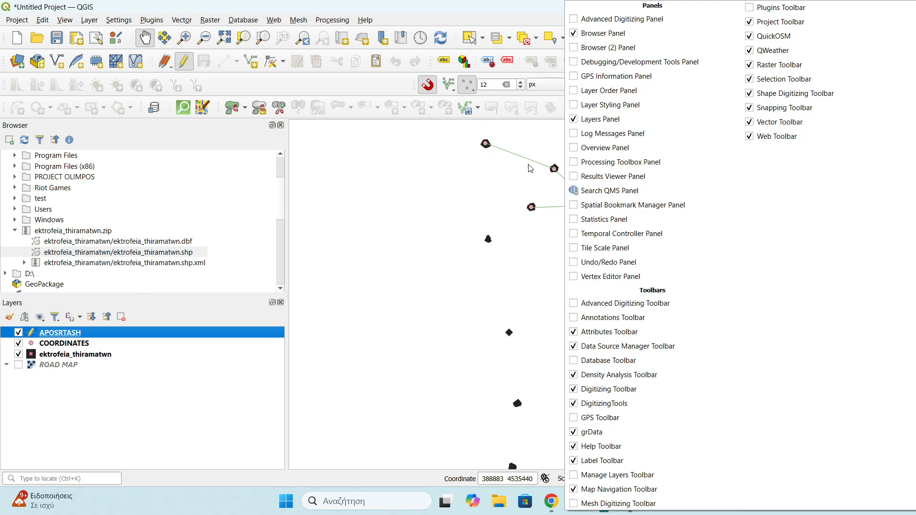
click(752, 109)
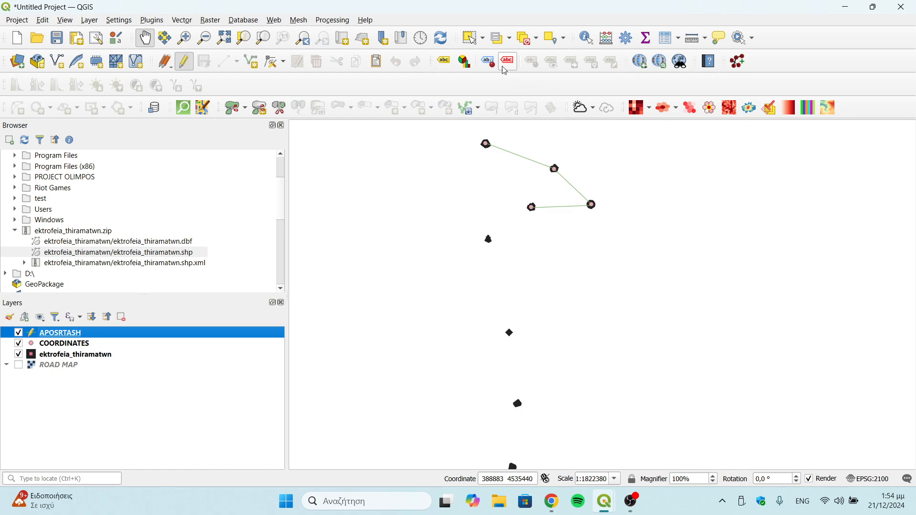
right_click(762, 98)
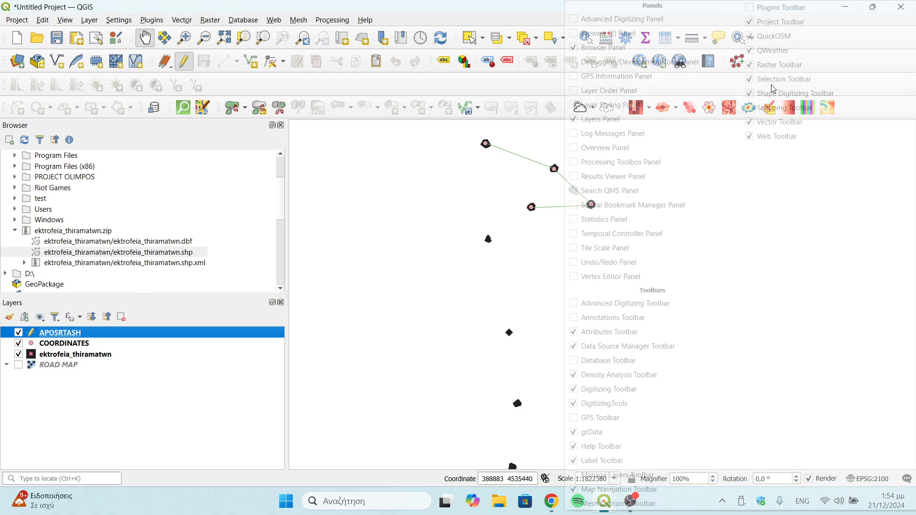
click(751, 109)
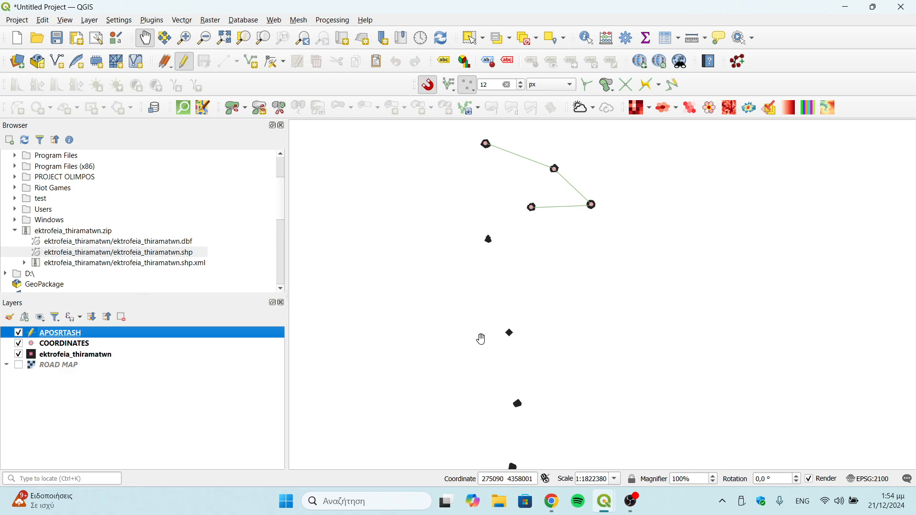
click(637, 506)
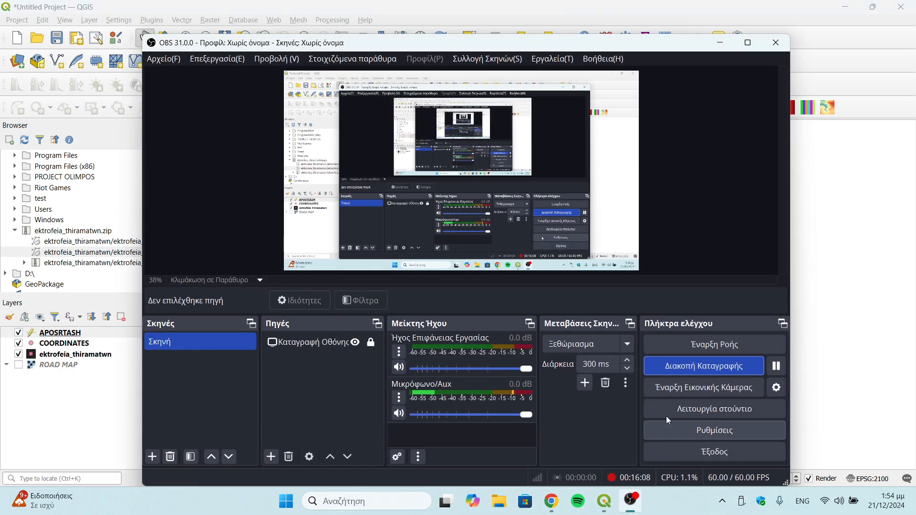